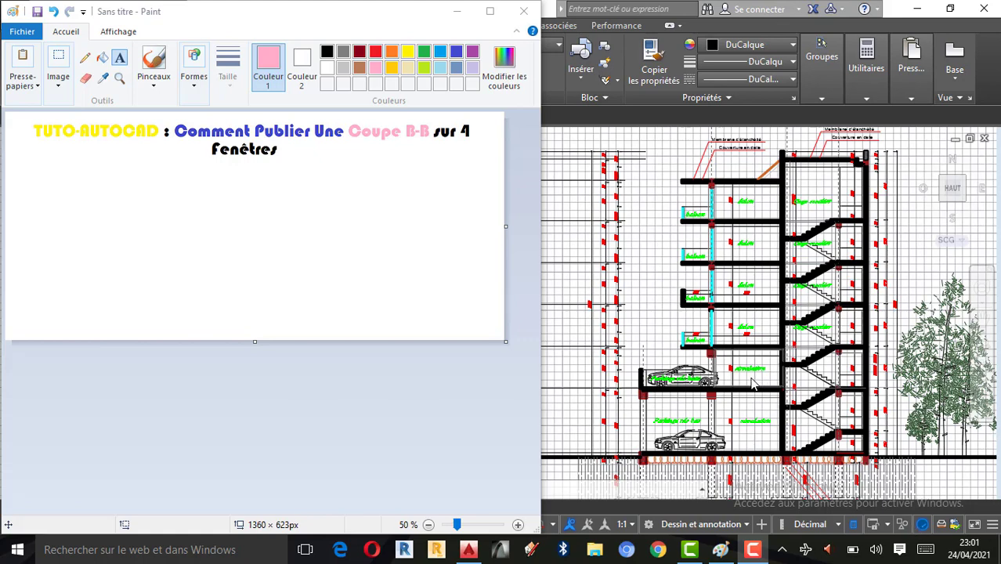
Switch from Paint to the AutoCAD drawing and examine the building section and the title block beside it in model space
left_click(459, 12)
left_click(668, 272)
scroll(669, 272, "down", 2)
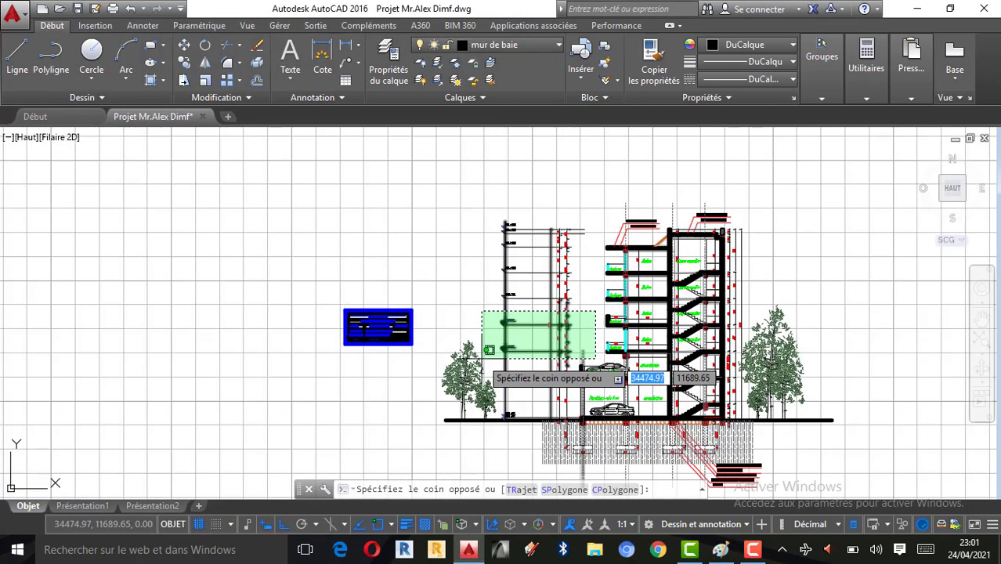
key("Escape")
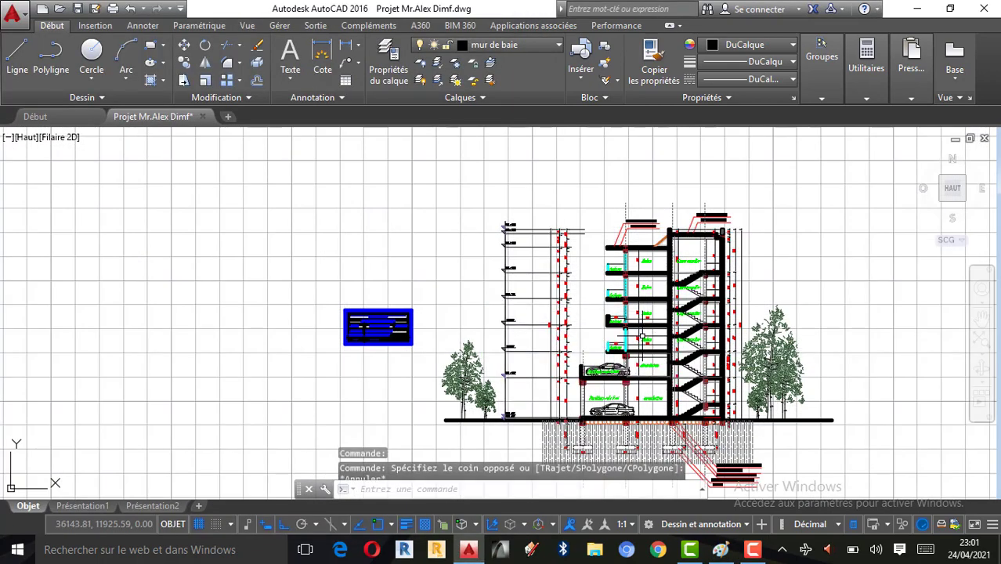
scroll(771, 386, "up", 2)
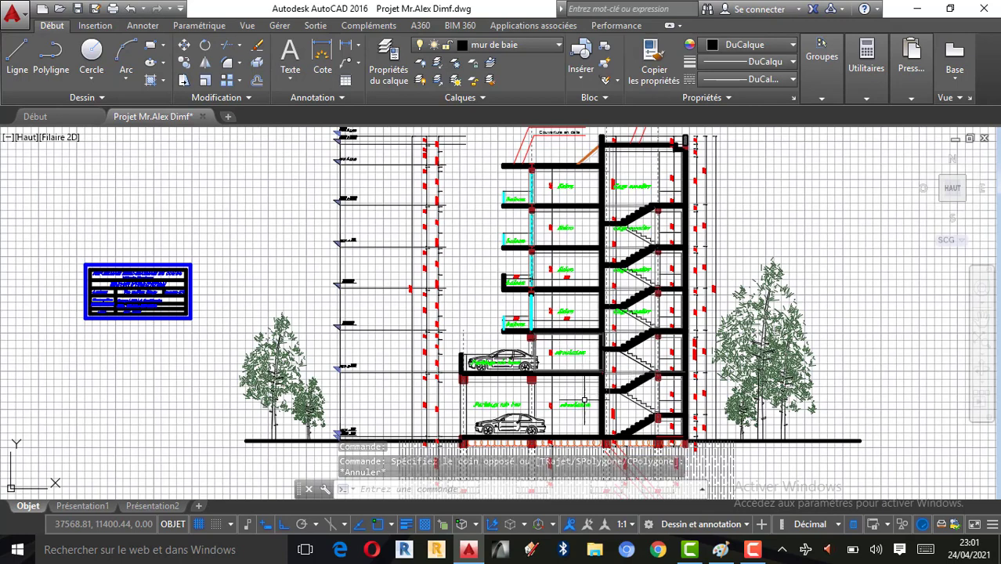
scroll(560, 348, "down", 2)
scroll(548, 388, "up", 1)
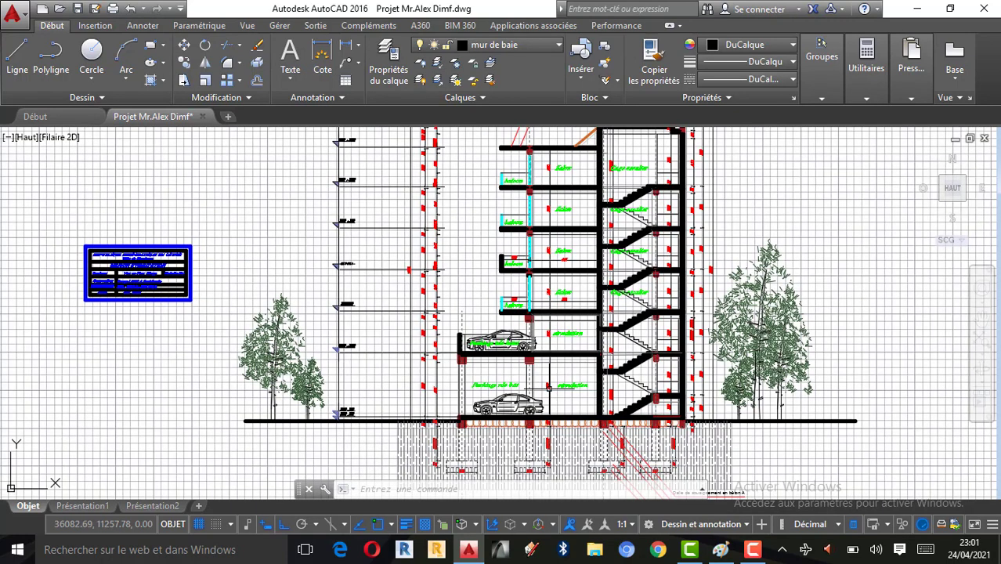
scroll(548, 385, "down", 1)
scroll(546, 335, "up", 1)
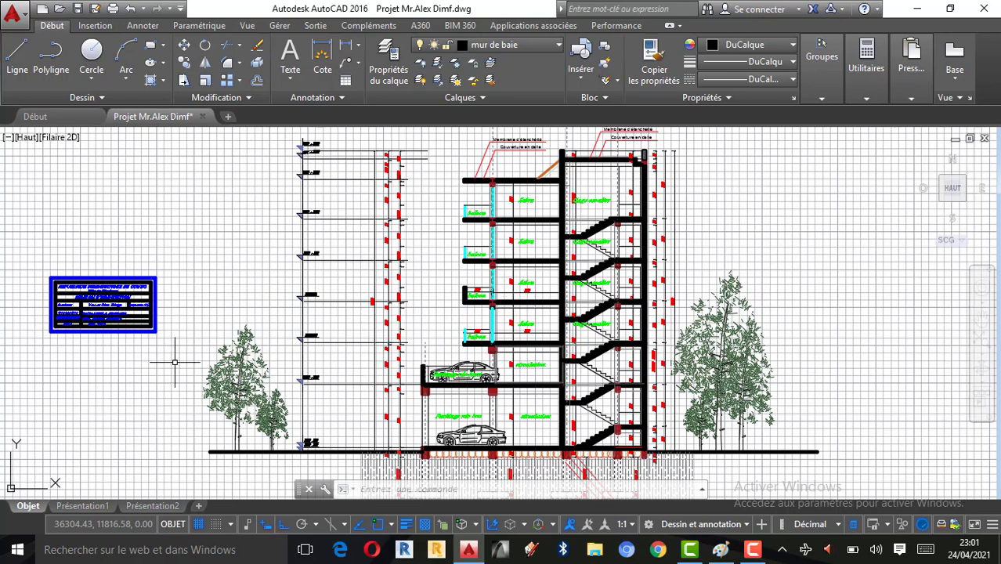
scroll(61, 313, "up", 4)
scroll(47, 312, "up", 2)
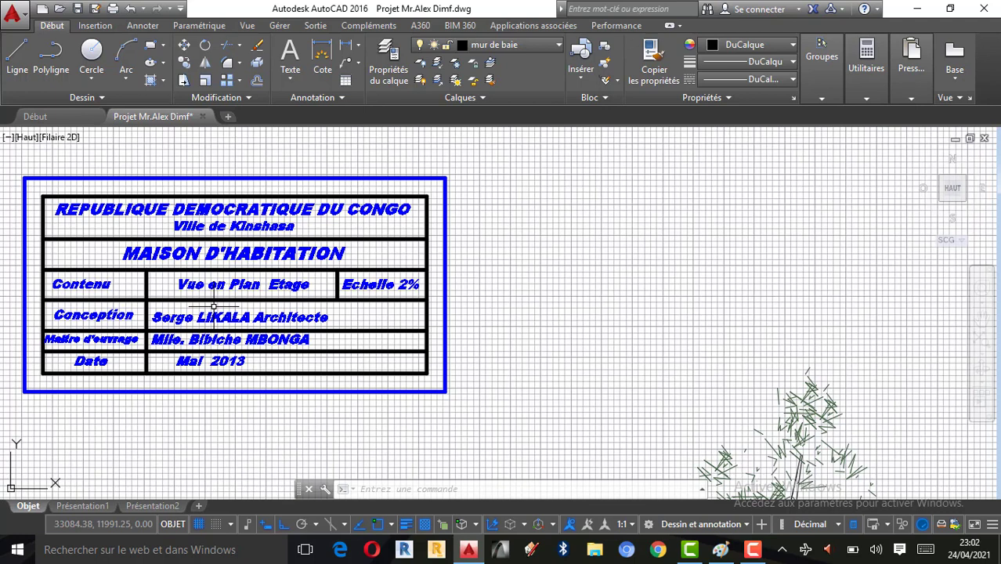
scroll(319, 317, "down", 2)
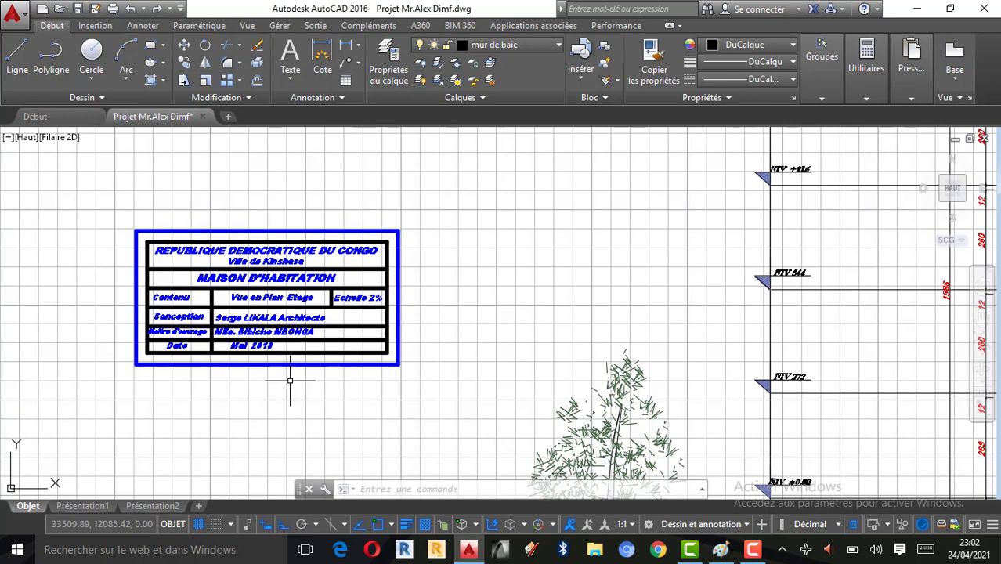
scroll(290, 381, "down", 2)
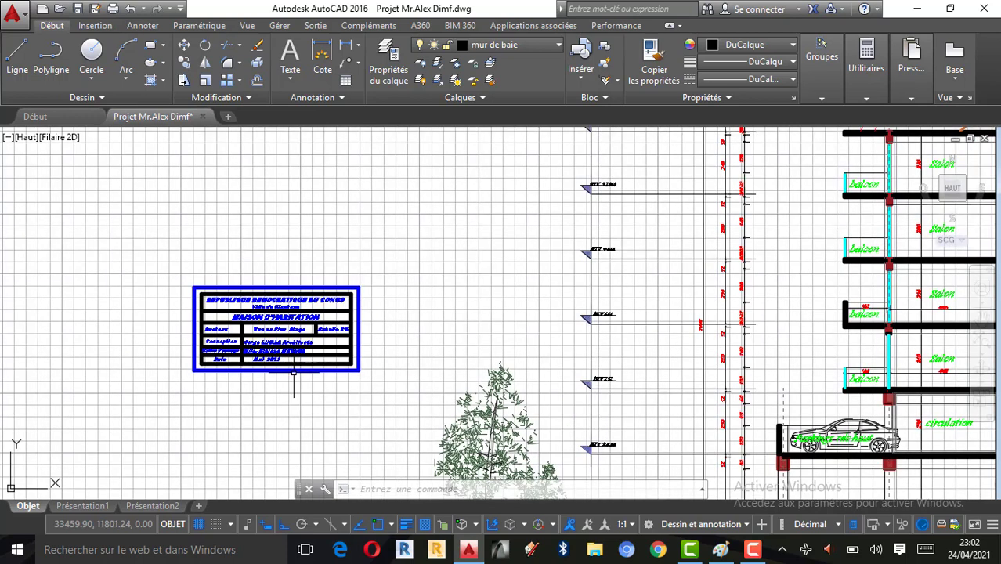
Check the tutorial title in Paint, and return to AutoCAD to review the building section
left_click(719, 550)
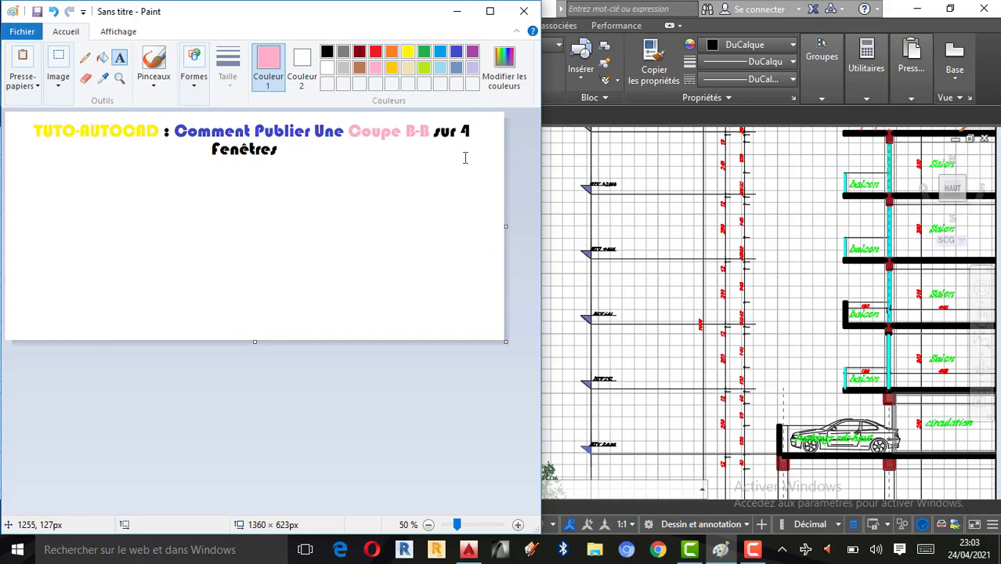
left_click(457, 11)
scroll(618, 207, "down", 2)
scroll(797, 289, "up", 2)
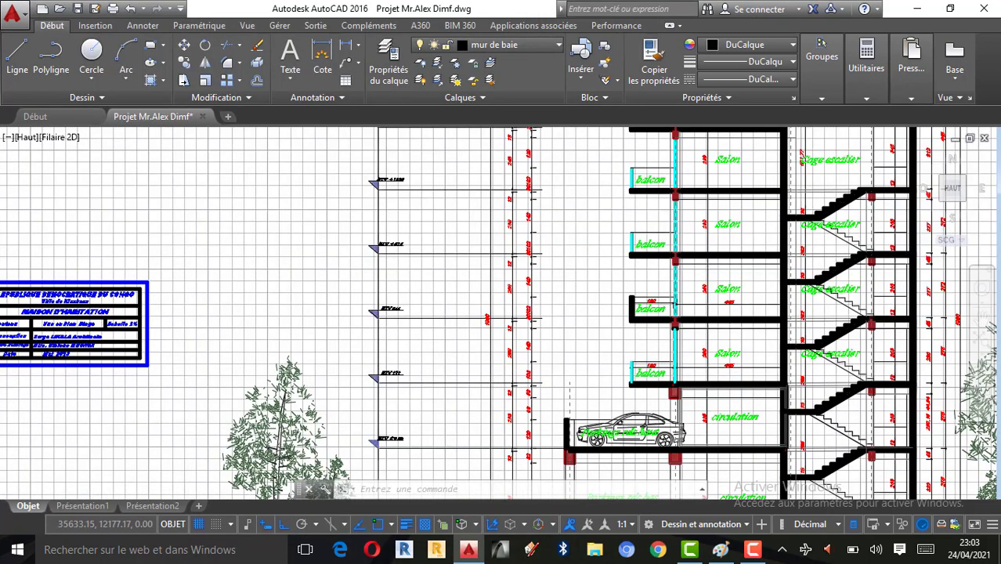
scroll(797, 290, "down", 2)
scroll(797, 289, "up", 2)
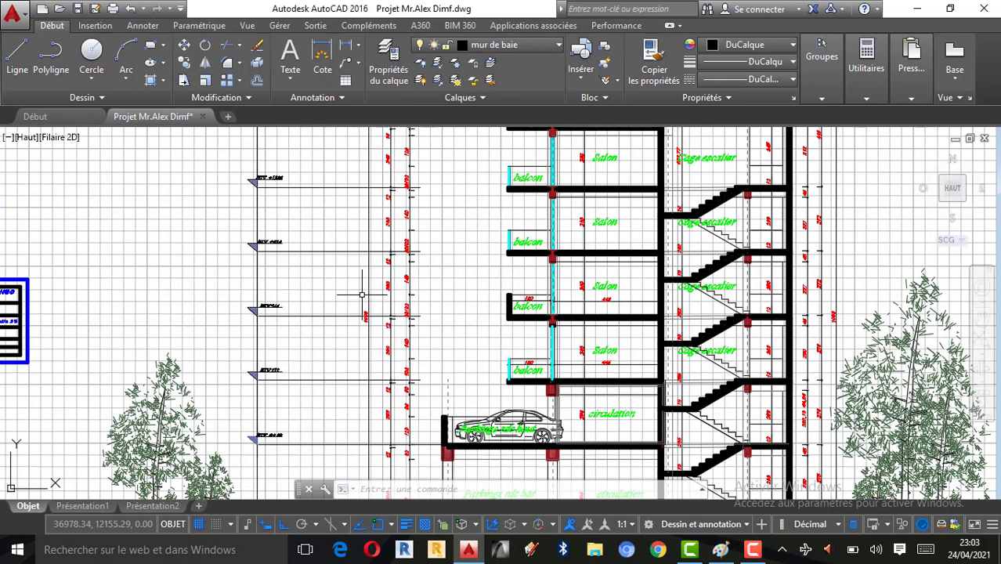
scroll(462, 272, "down", 2)
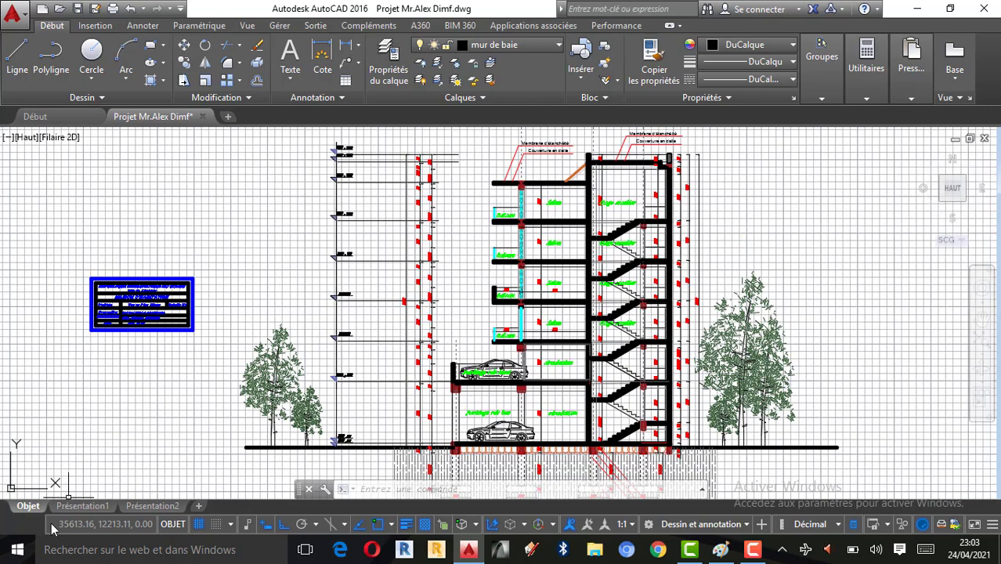
Open the Présentation2 layout
mouse_move(56, 509)
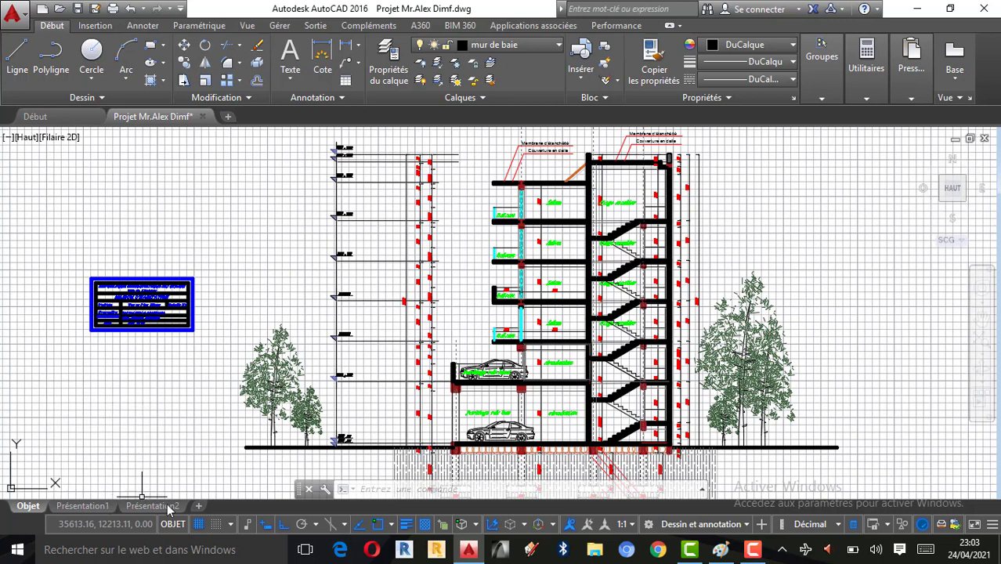
mouse_move(169, 509)
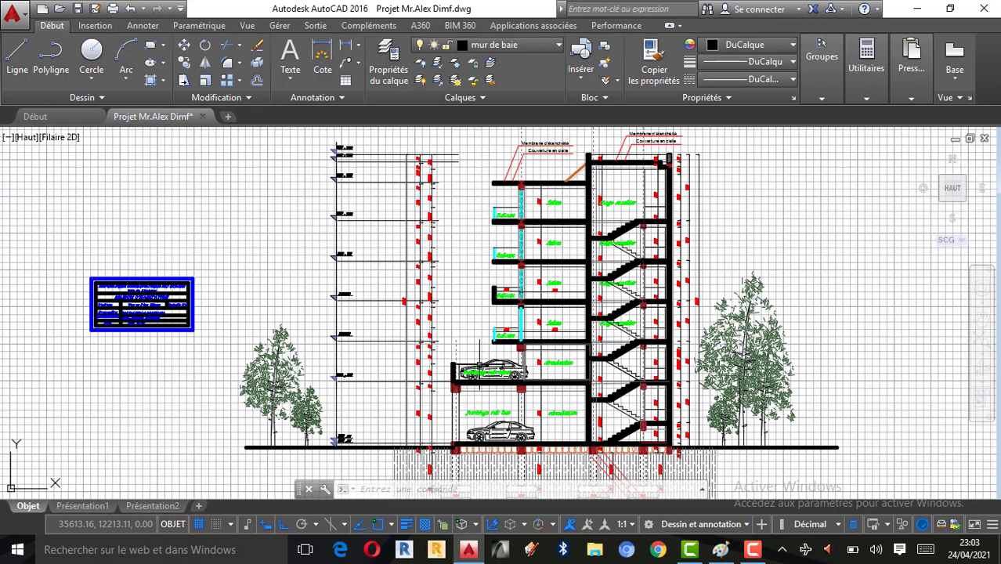
left_click(153, 506)
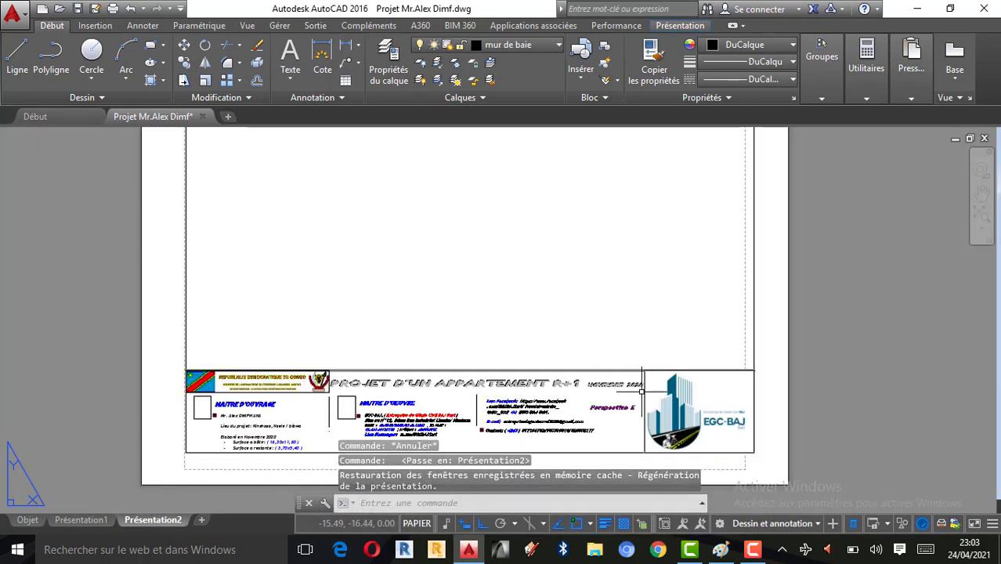
Examine the title block with its project and company details, and the empty drawing frame on the layout sheet
scroll(289, 429, "up", 2)
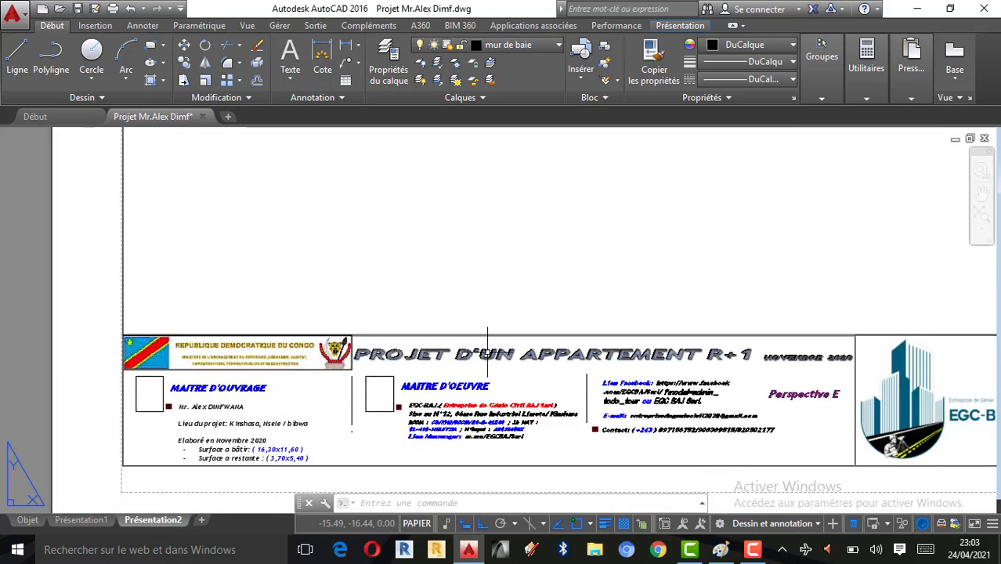
scroll(212, 392, "up", 2)
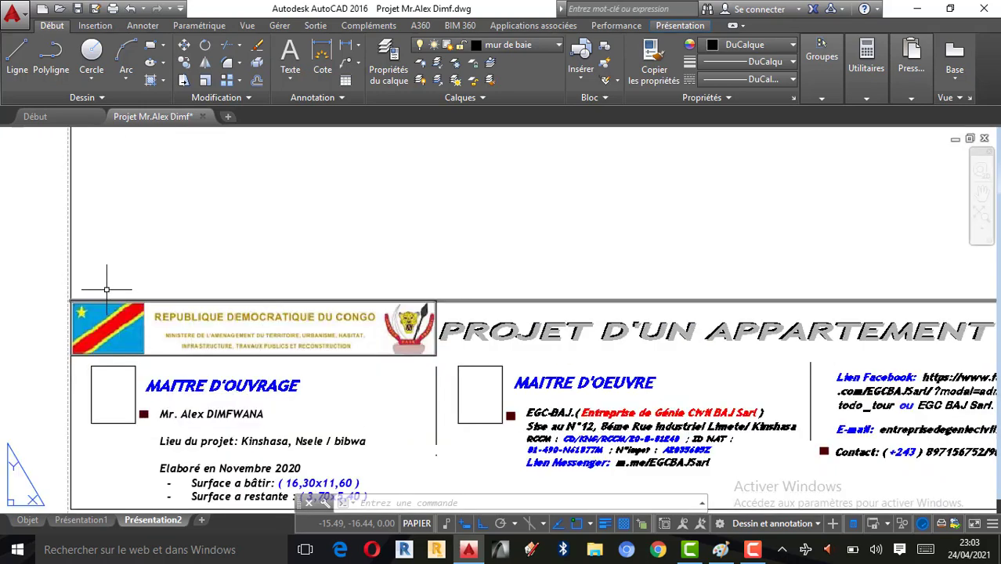
scroll(114, 344, "down", 2)
scroll(115, 349, "down", 2)
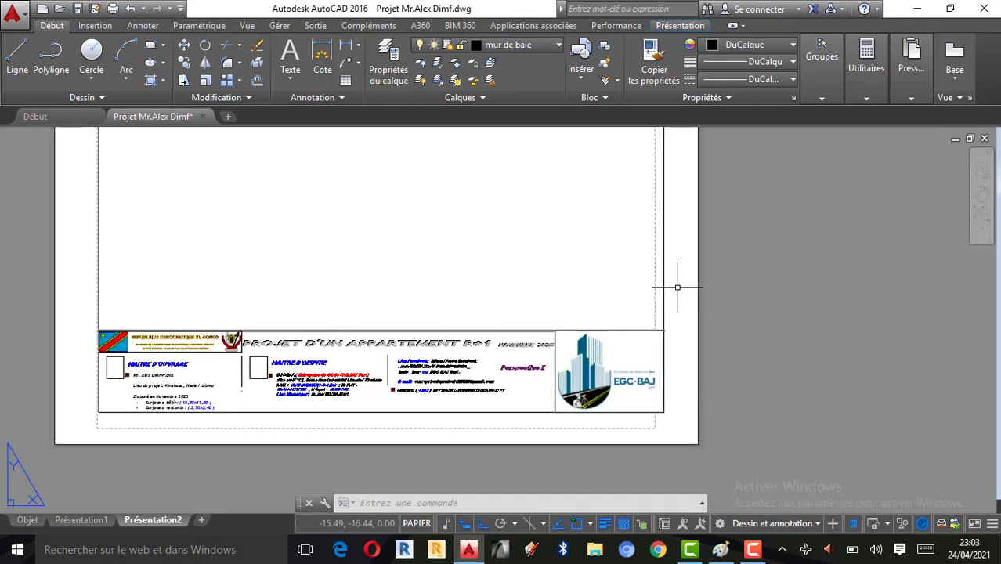
scroll(551, 368, "up", 2)
scroll(375, 376, "up", 2)
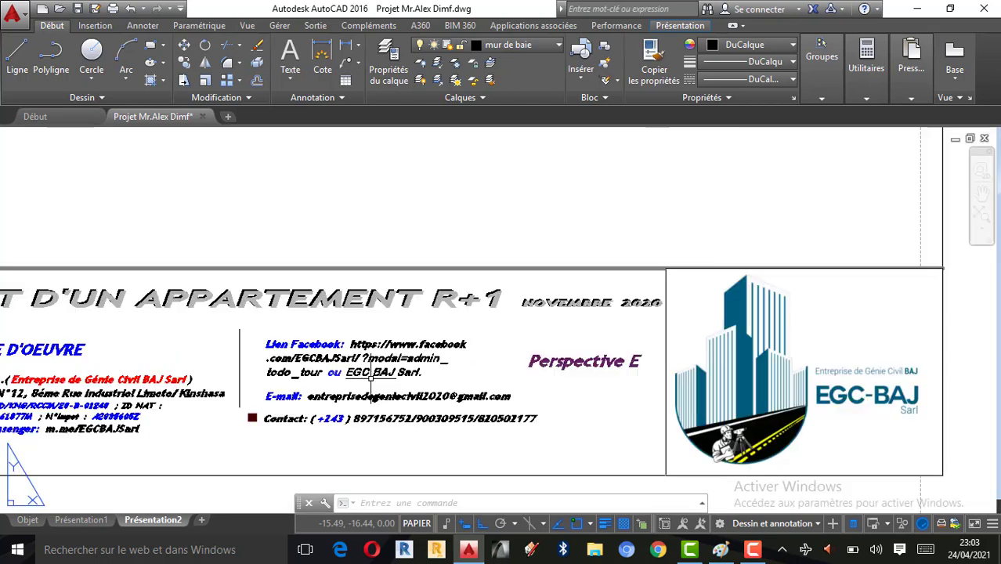
scroll(415, 382, "up", 2)
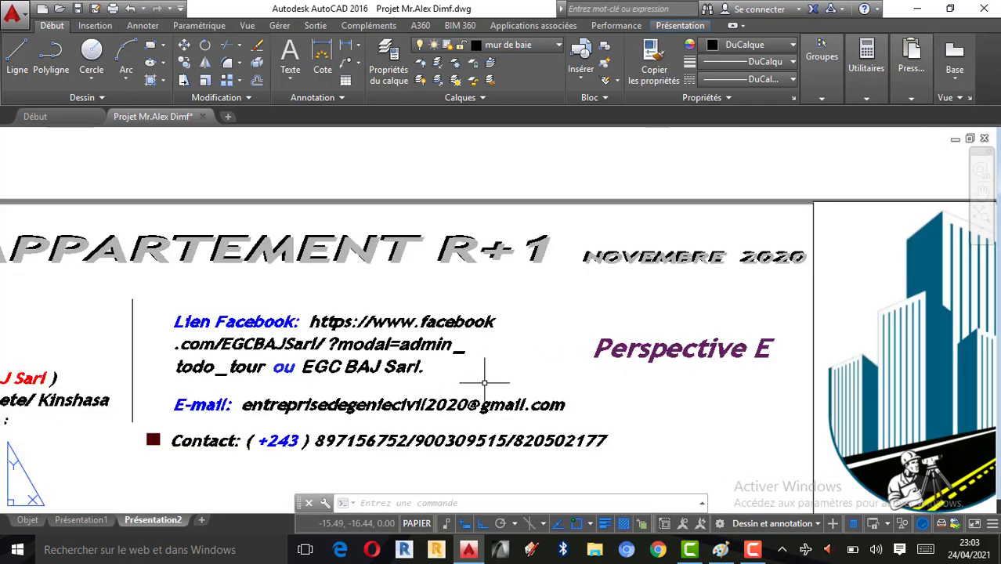
scroll(488, 389, "down", 2)
scroll(488, 389, "down", 3)
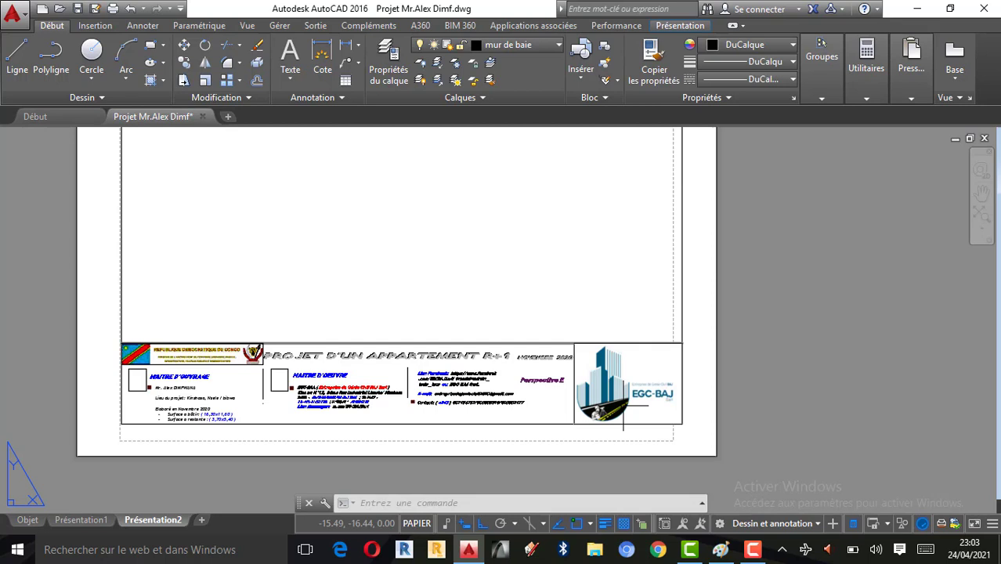
scroll(624, 404, "down", 2)
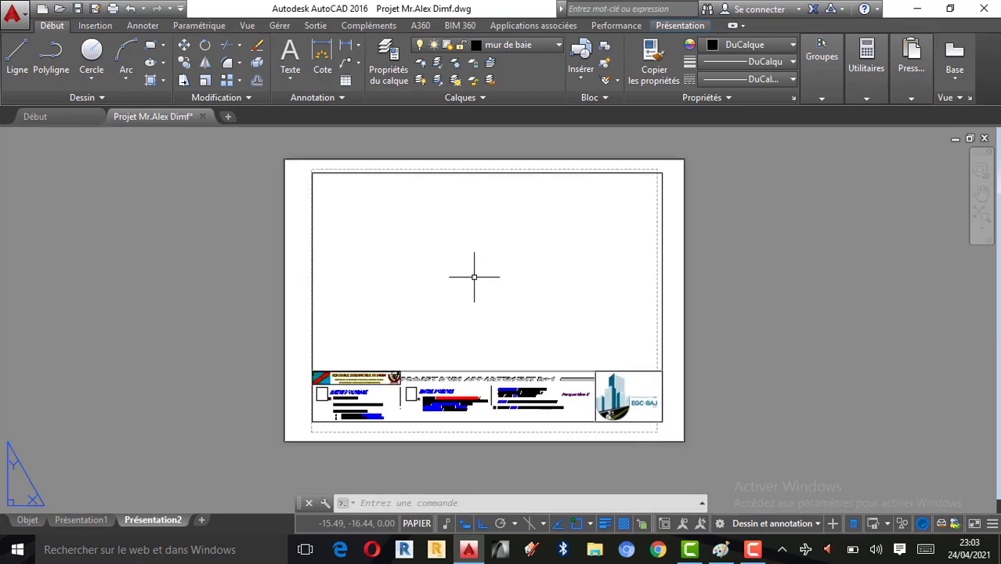
scroll(443, 226, "up", 2)
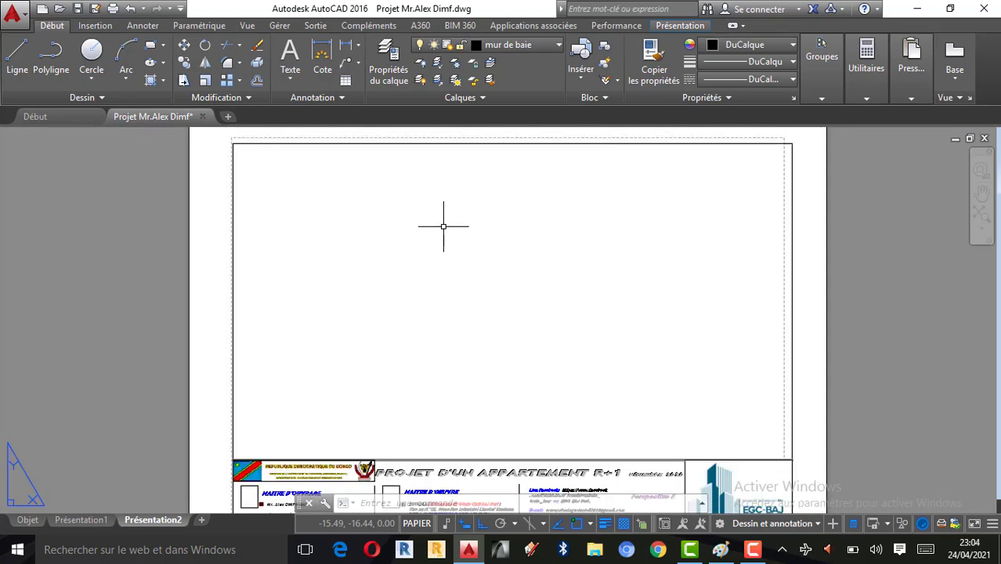
scroll(564, 242, "down", 2)
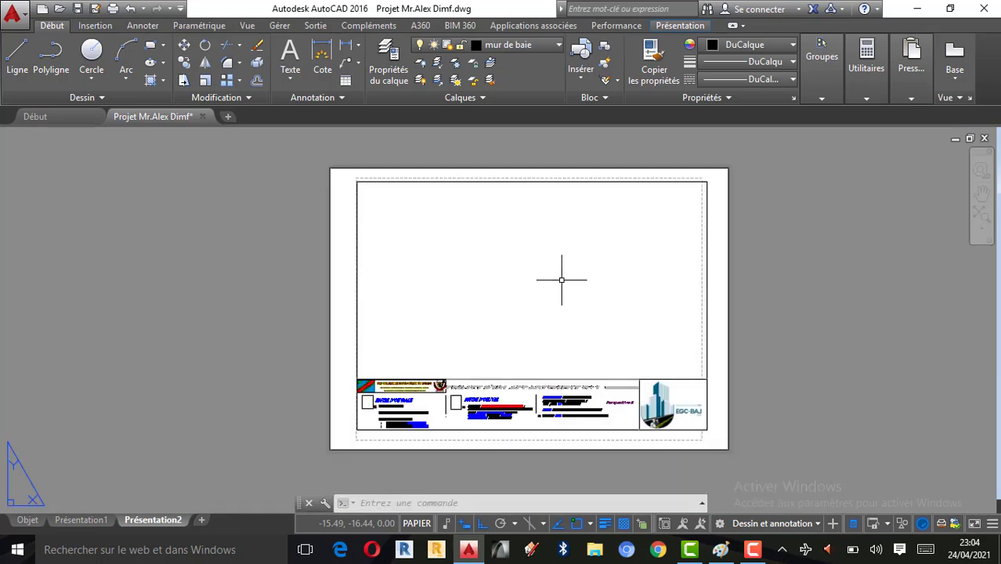
scroll(560, 274, "up", 2)
scroll(562, 284, "down", 2)
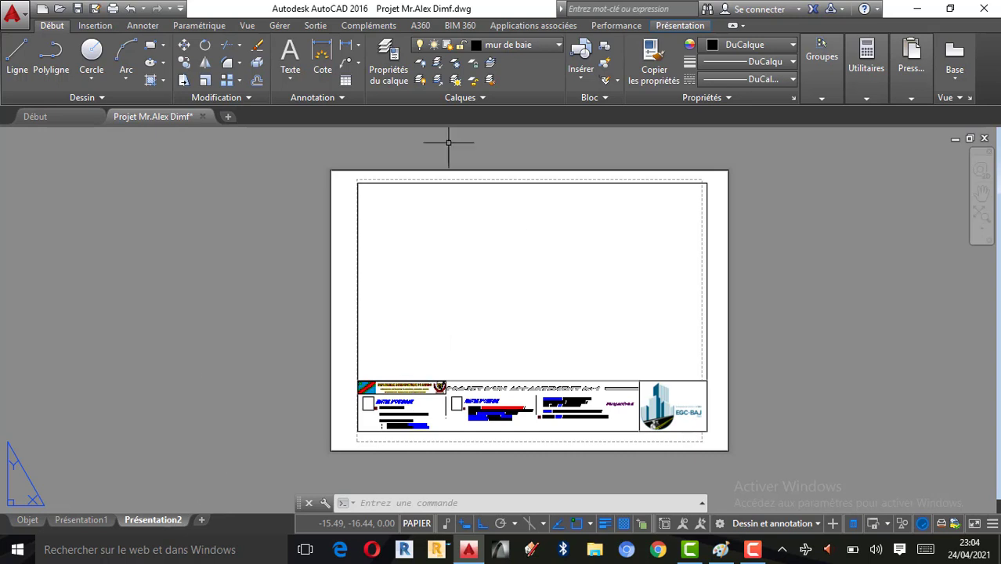
scroll(509, 286, "up", 2)
scroll(508, 284, "down", 2)
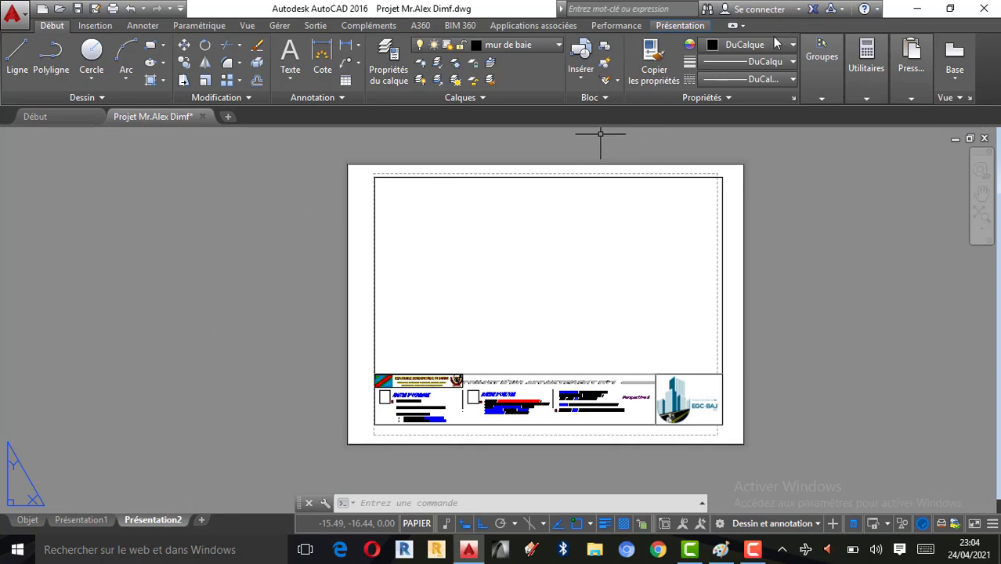
Open the Fenêtres dialog for the layout and show its list of standard new viewport configurations
left_click(679, 26)
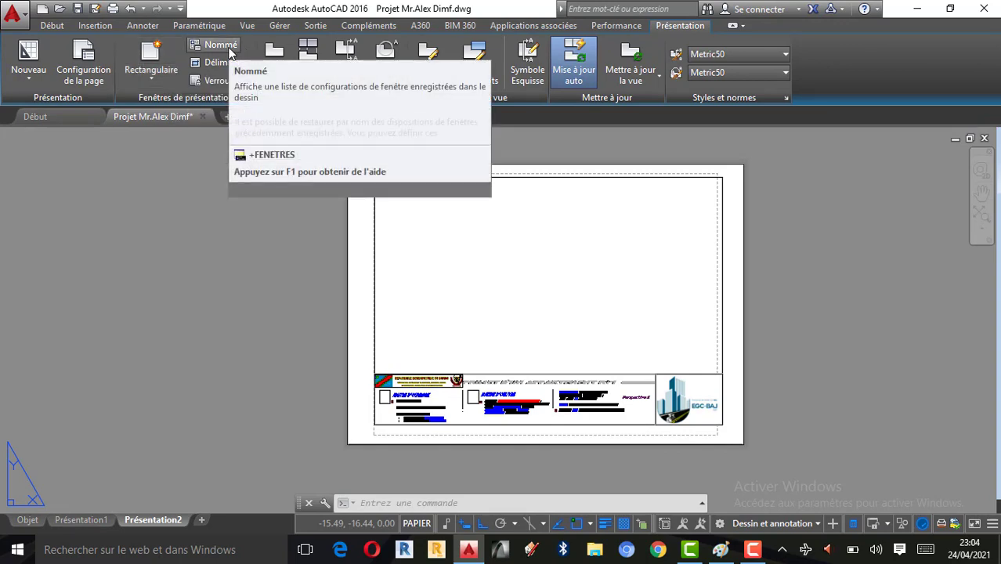
left_click(229, 48)
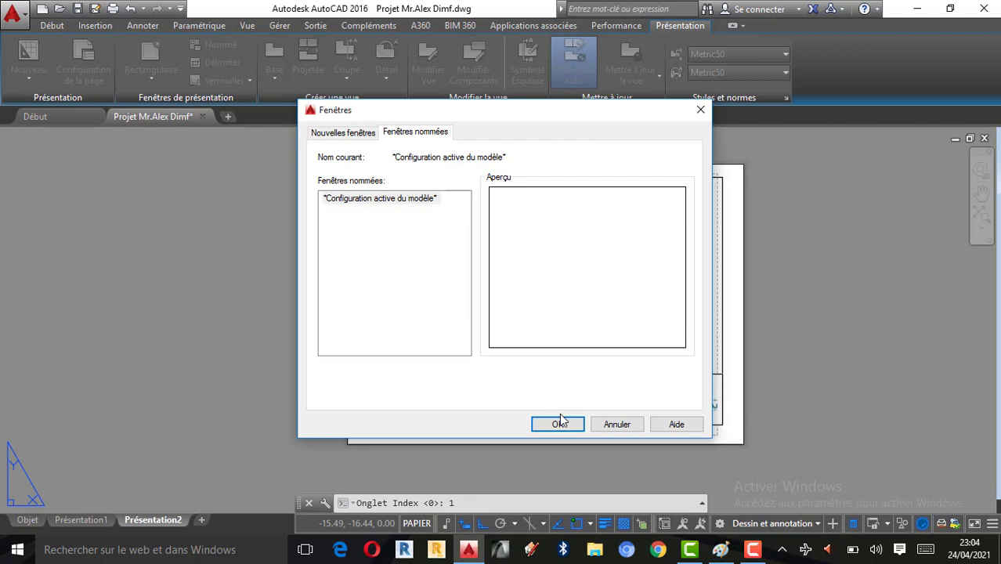
left_click(346, 134)
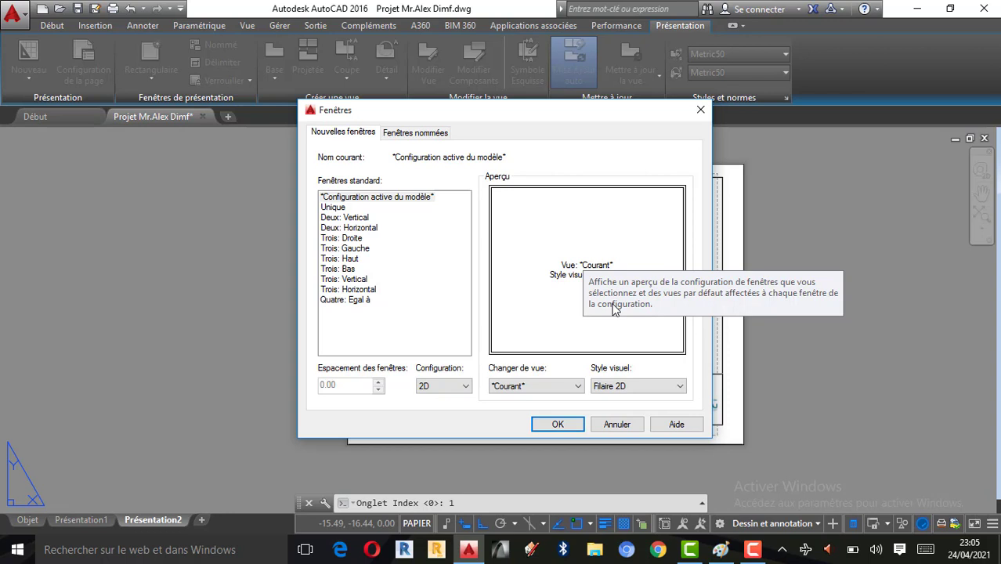
Preview the standard viewport configurations from Deux: Vertical and Deux: Horizontal through Trois: Droite, Gauche, Haut and Bas
left_click(348, 218)
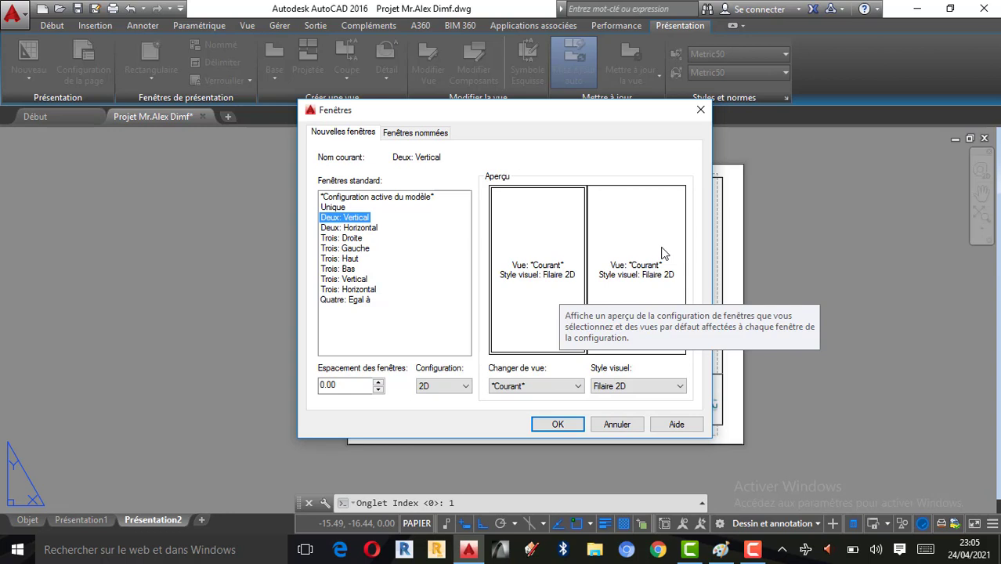
left_click(350, 229)
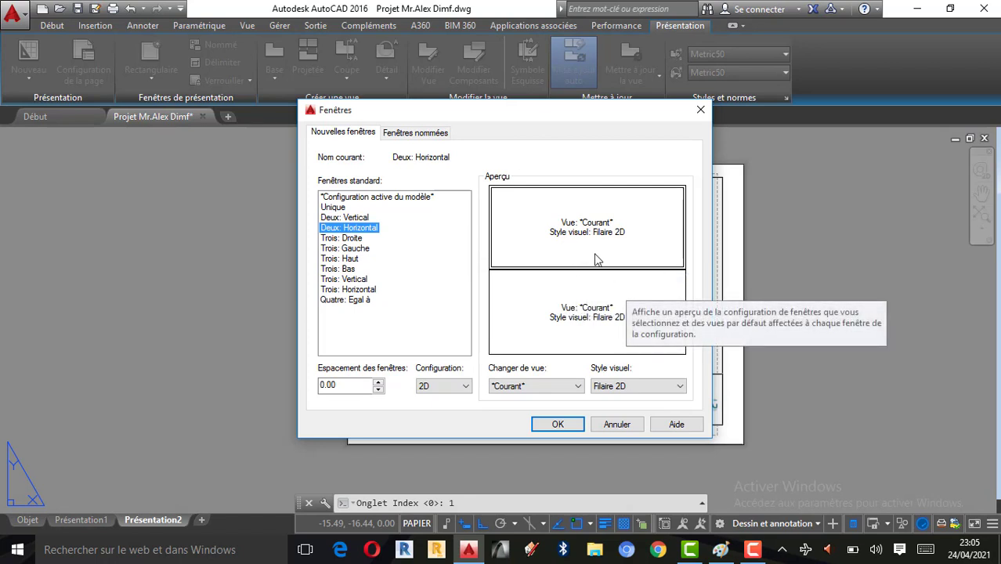
left_click(347, 239)
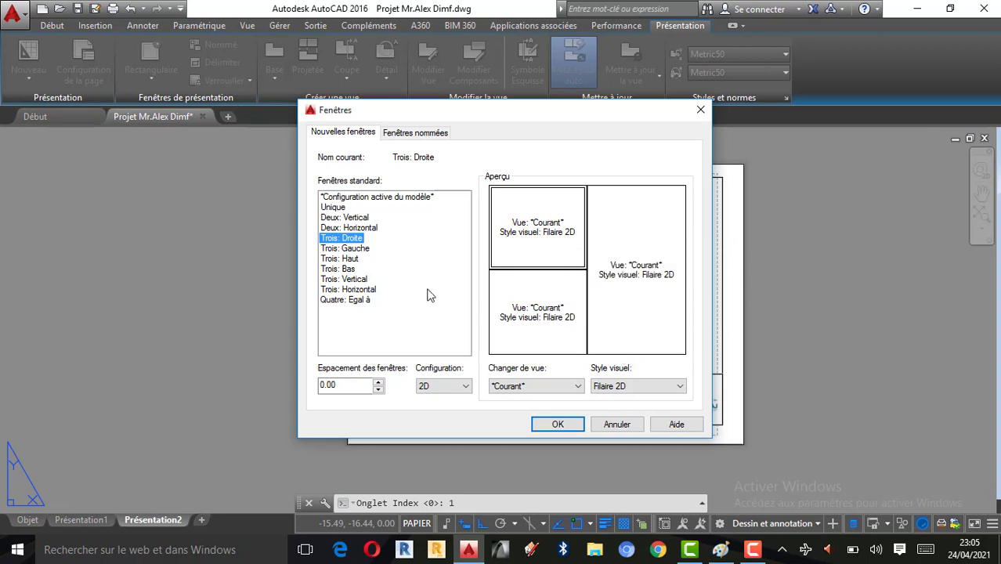
left_click(356, 251)
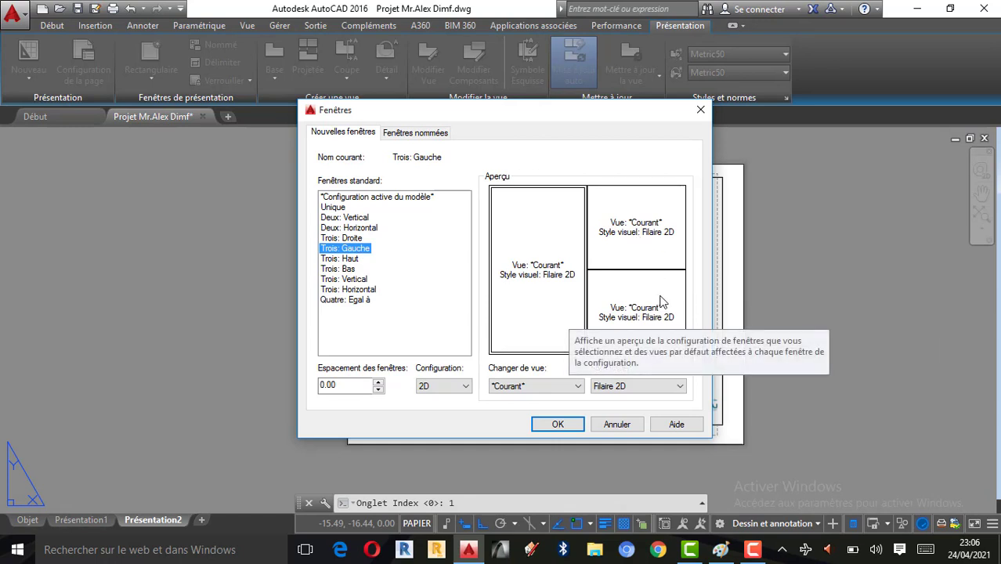
left_click(345, 259)
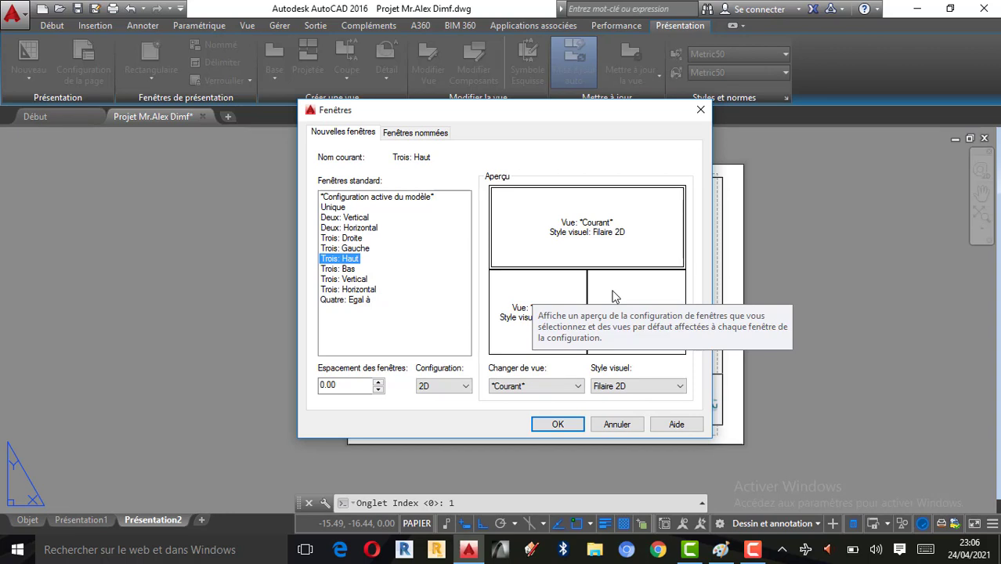
left_click(345, 270)
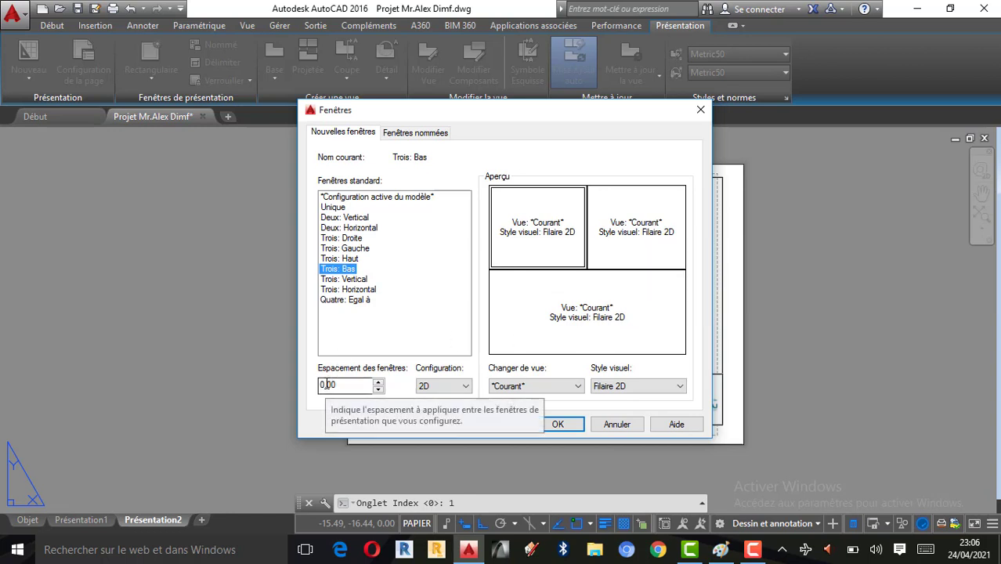
Try a viewport spacing of 0.15 with the 3D configuration, and restore the 2D configuration with 0.00 spacing
left_click(379, 382)
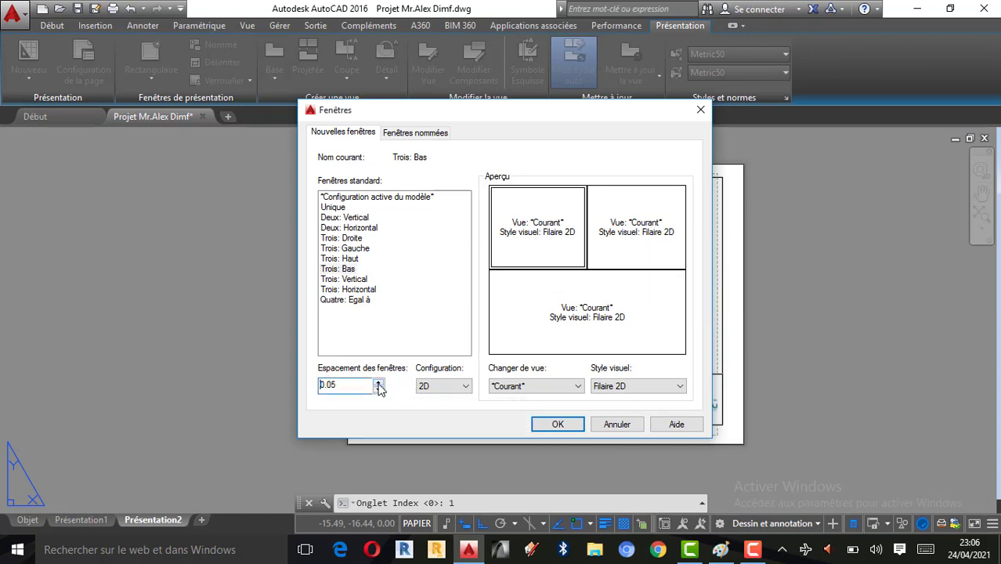
double_click(378, 383)
left_click(465, 385)
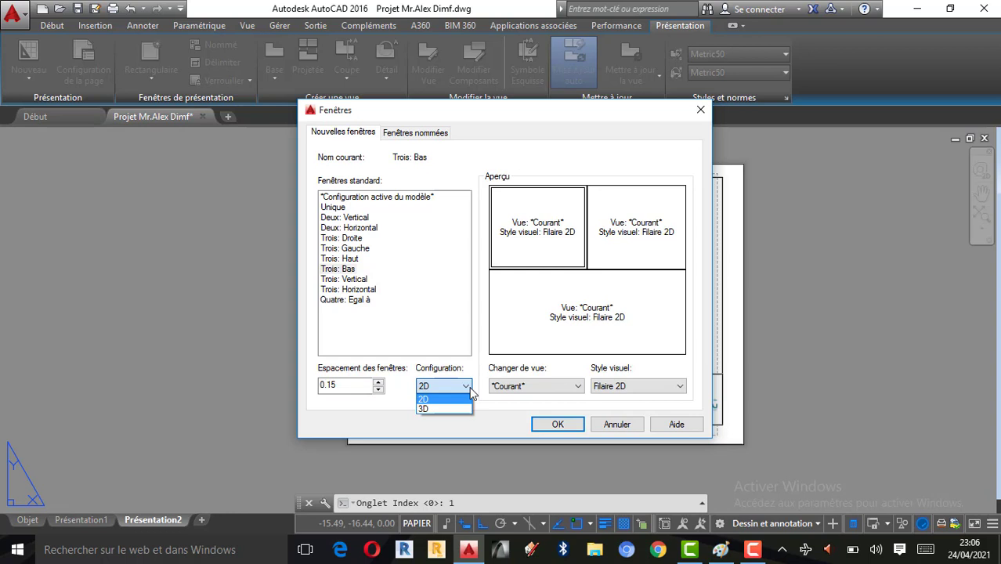
left_click(437, 408)
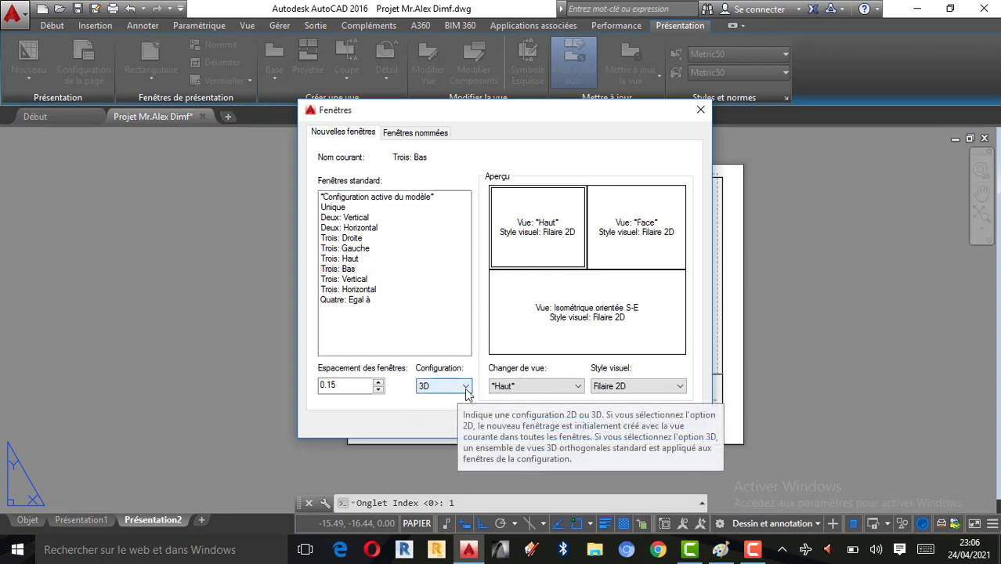
left_click(466, 389)
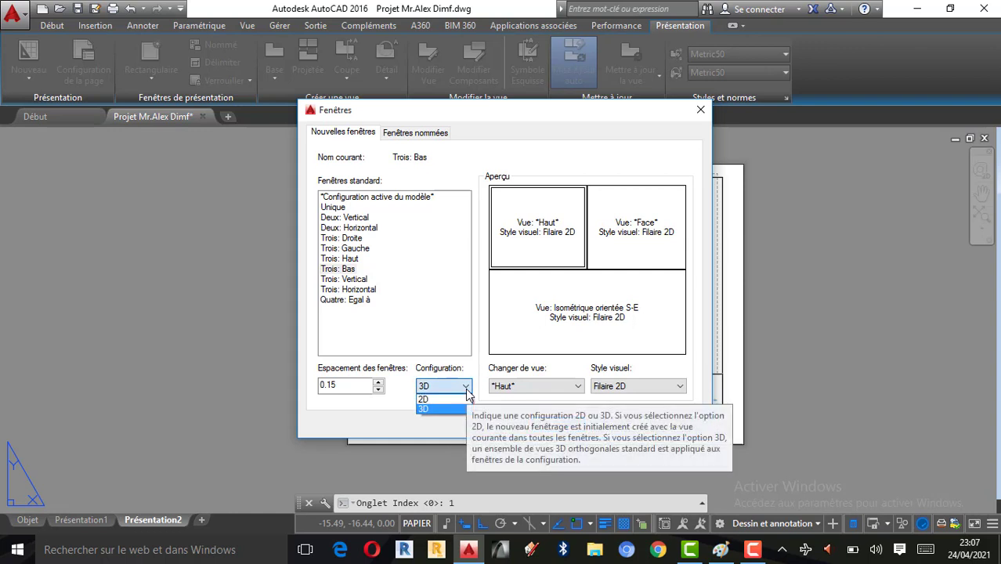
left_click(459, 400)
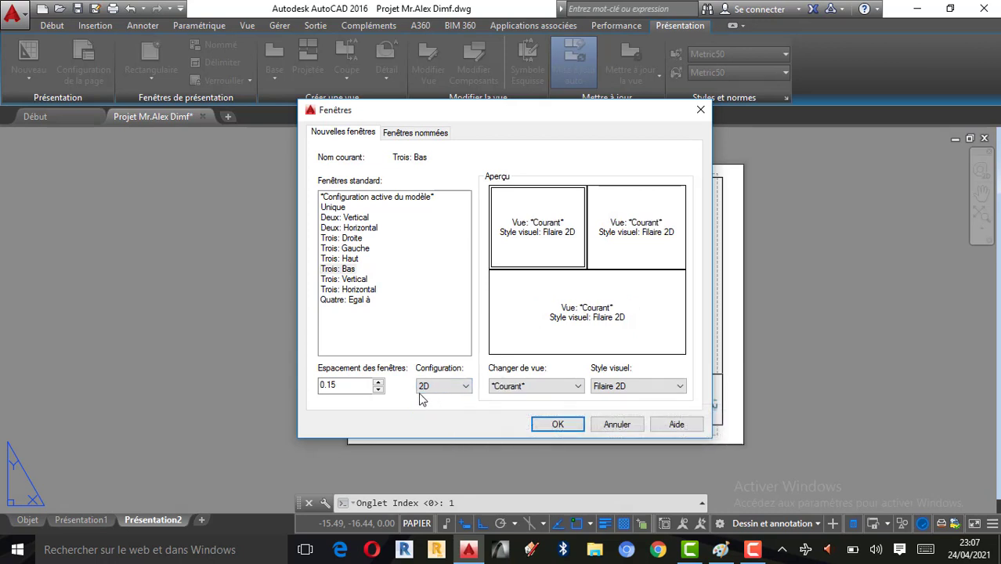
left_click(378, 390)
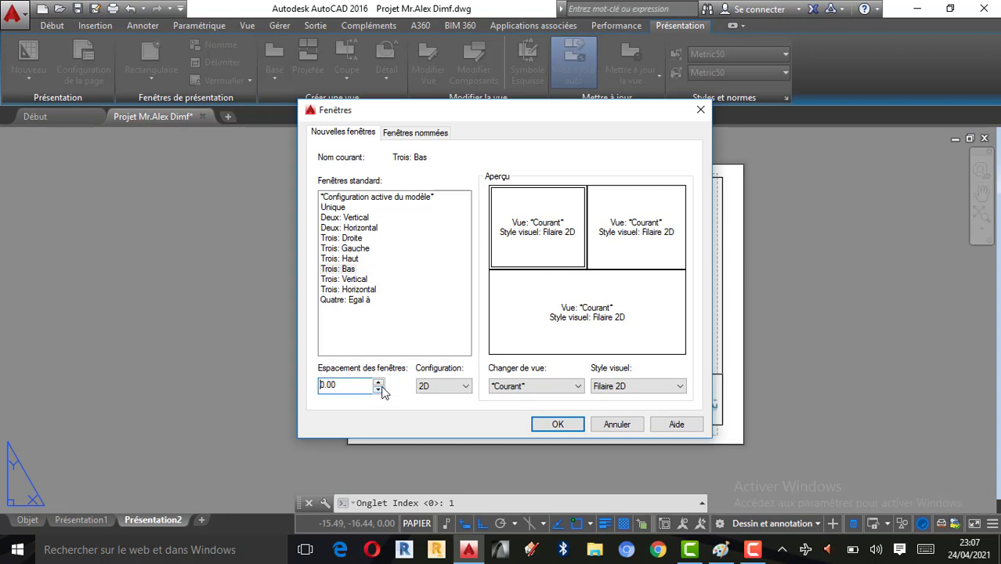
Preview the Trois: Vertical and Trois: Horizontal viewport configurations, and check the tutorial title in Paint before returning to AutoCAD
left_click(350, 281)
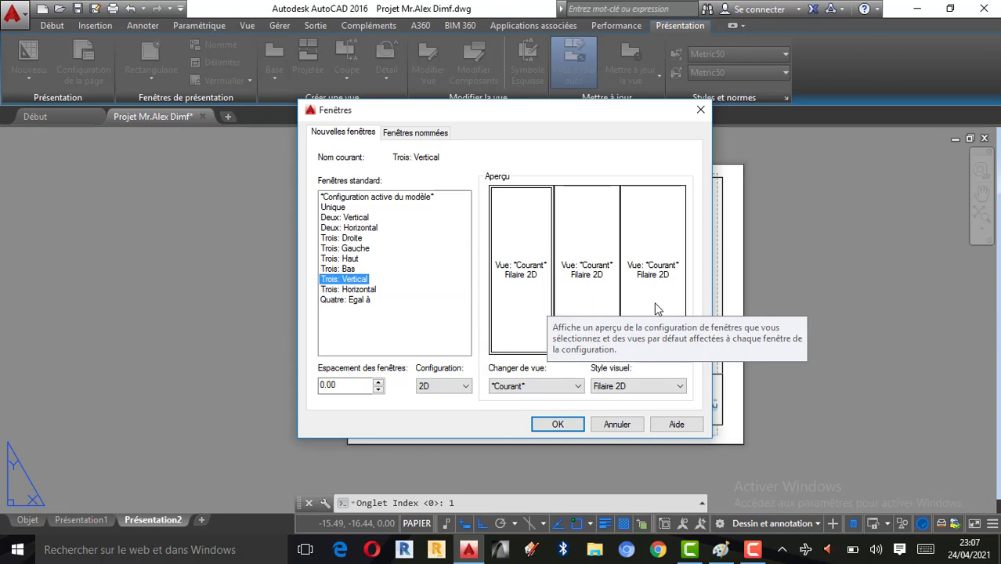
left_click(346, 291)
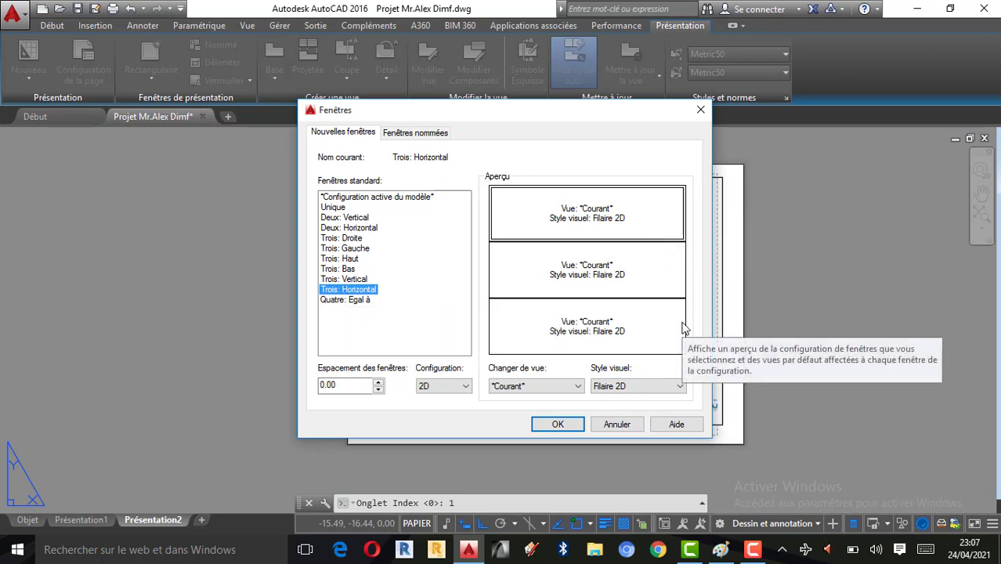
left_click(720, 549)
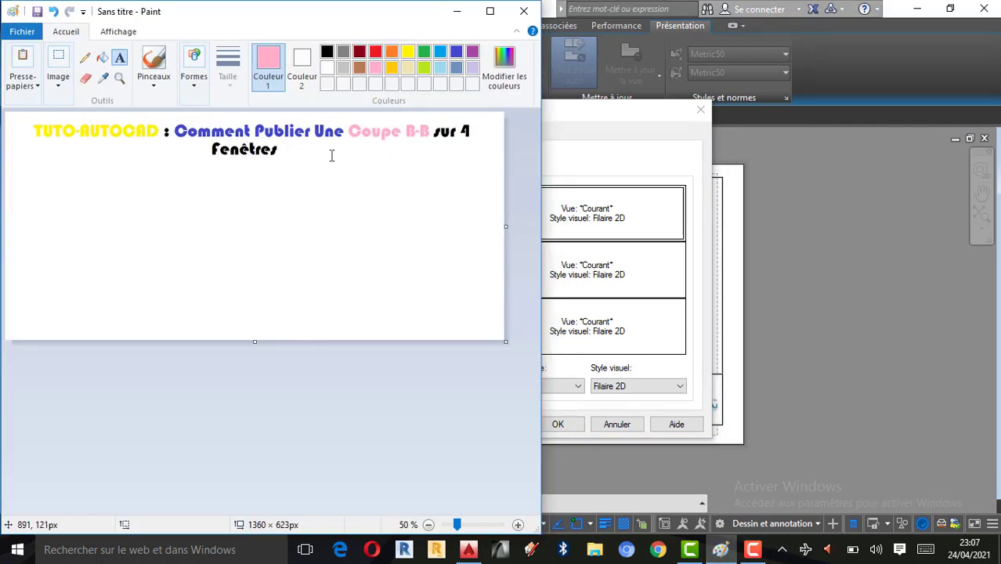
left_click(456, 11)
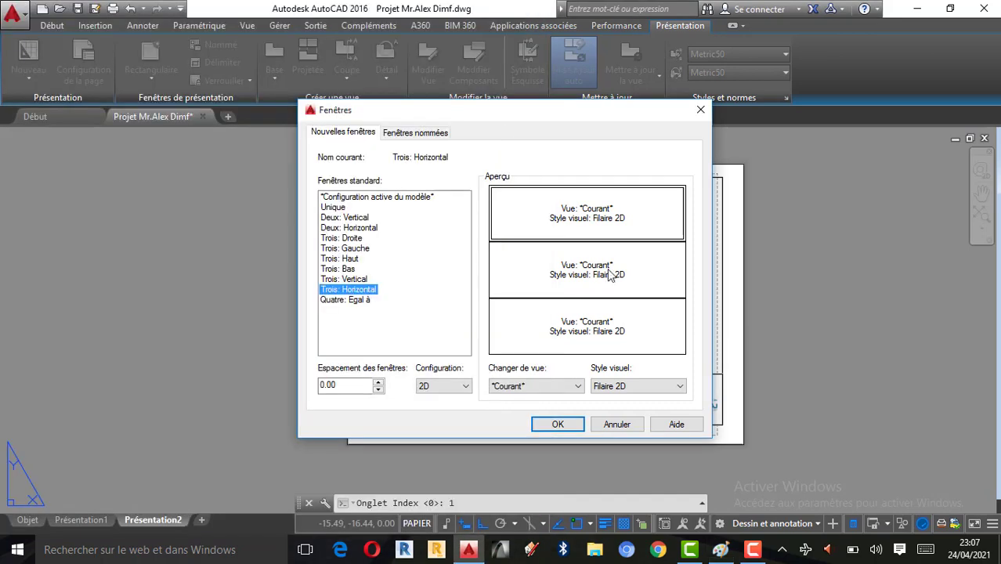
Create the Quatre: Egal à viewports across the empty drawing frame, from its upper-left corner to its lower-right corner above the title block
left_click(335, 301)
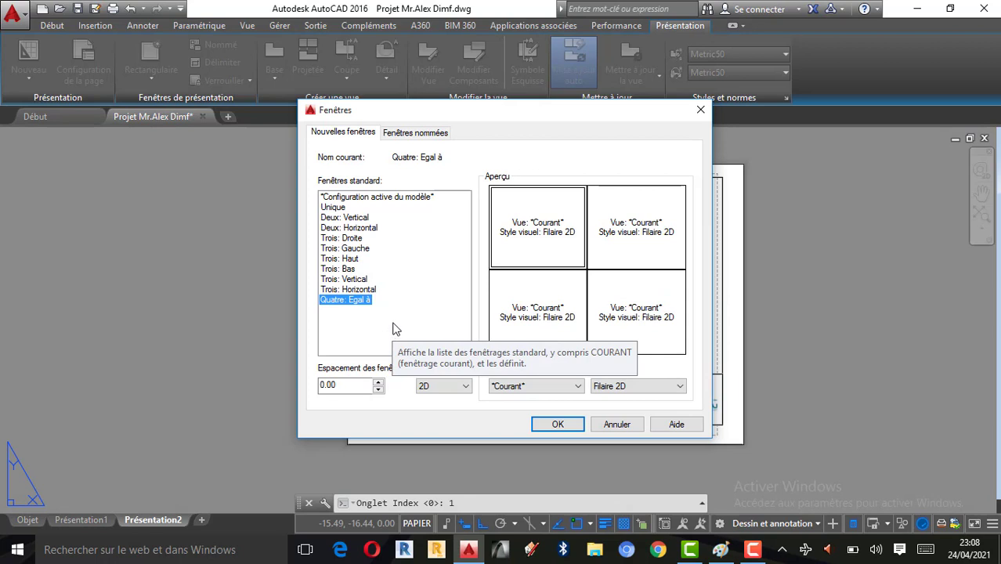
left_click(558, 424)
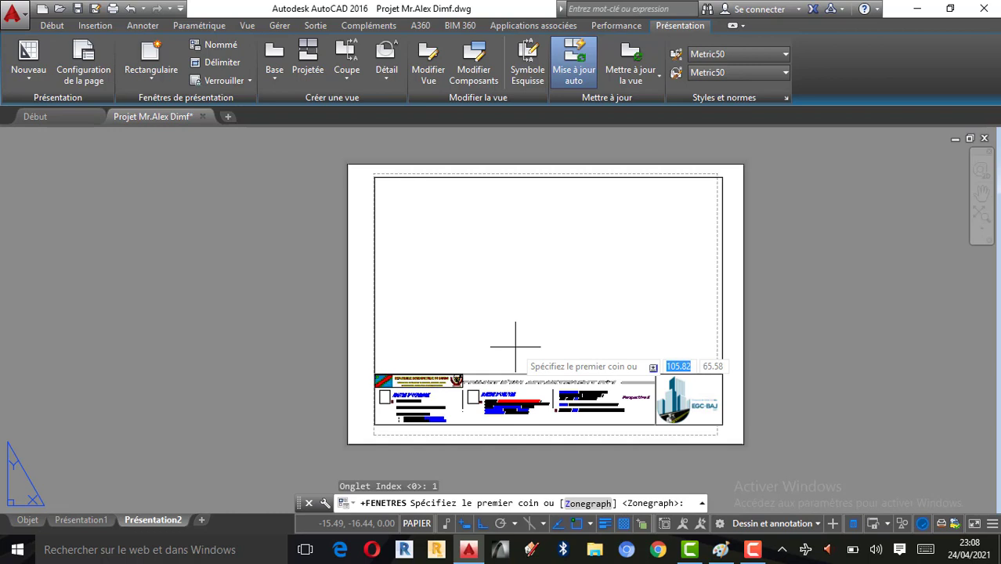
scroll(393, 188, "up", 5)
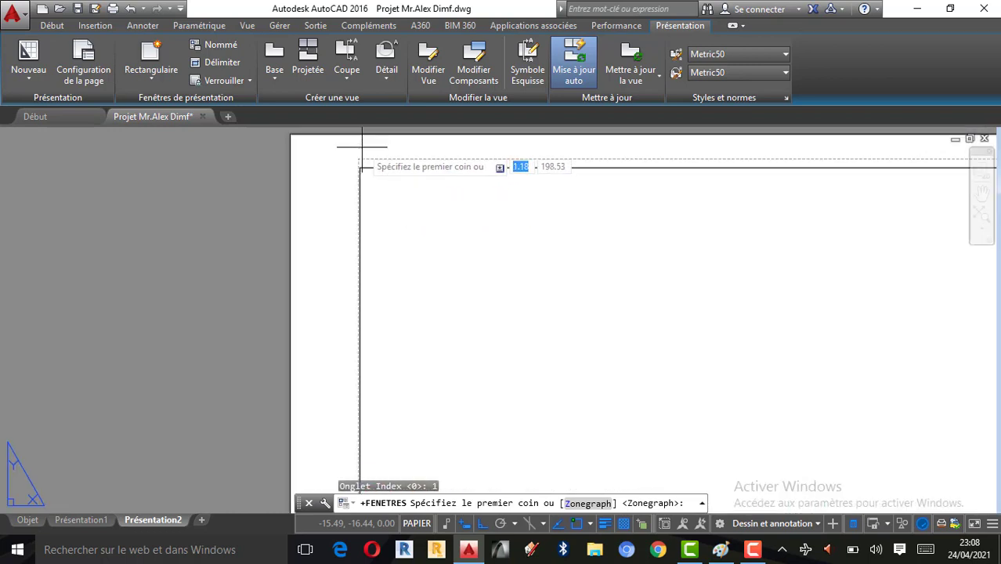
scroll(362, 147, "up", 3)
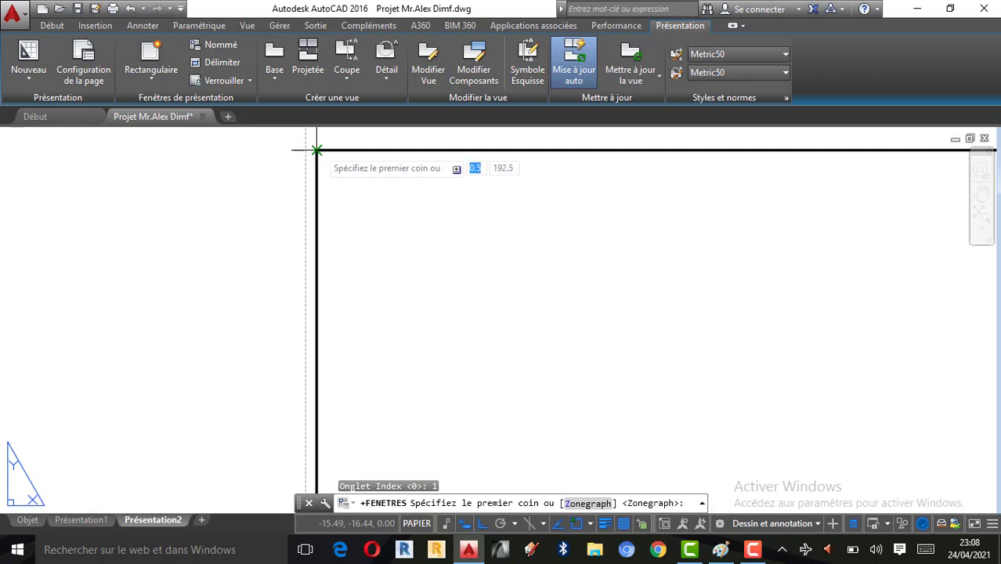
left_click(316, 150)
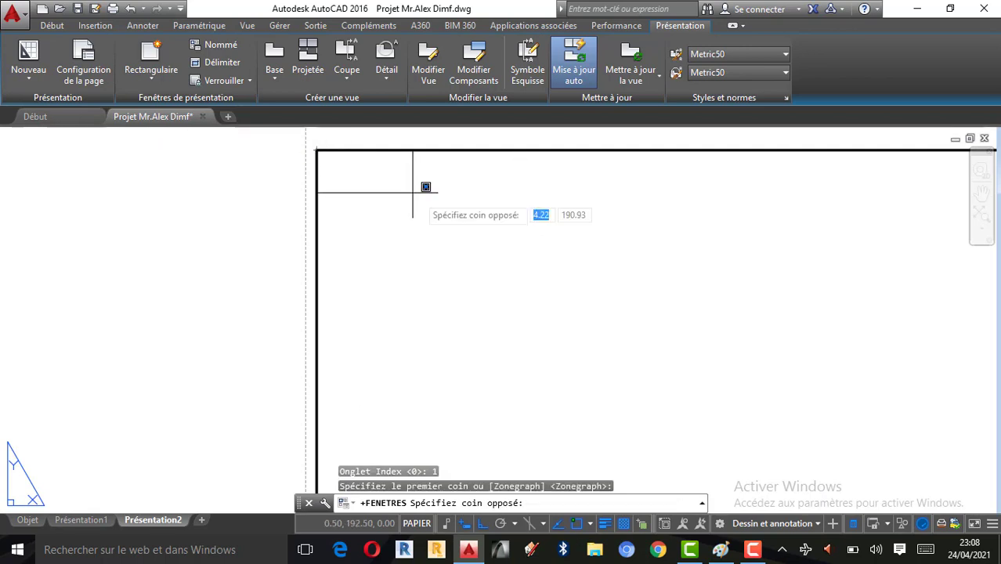
scroll(356, 192, "down", 5)
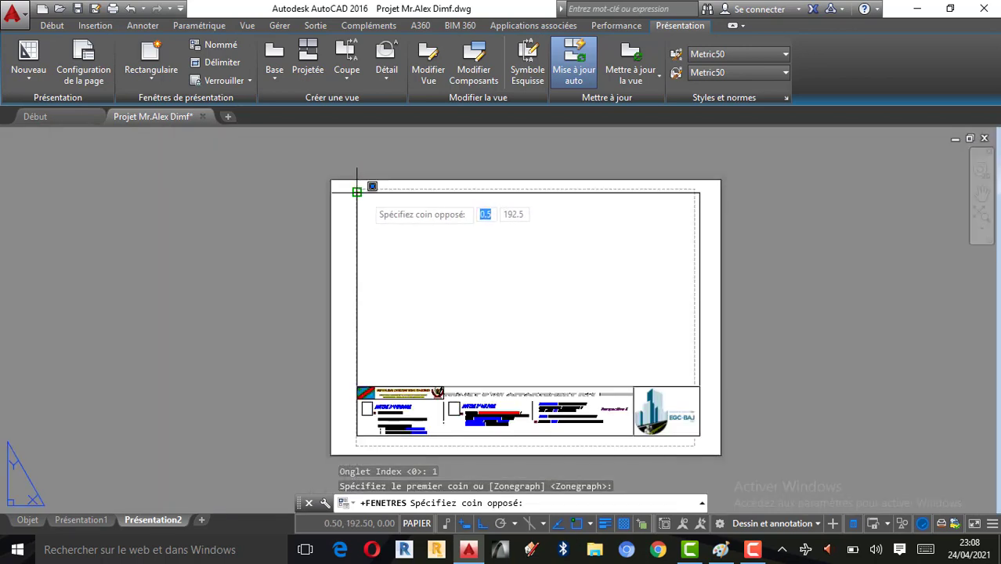
scroll(712, 391, "up", 5)
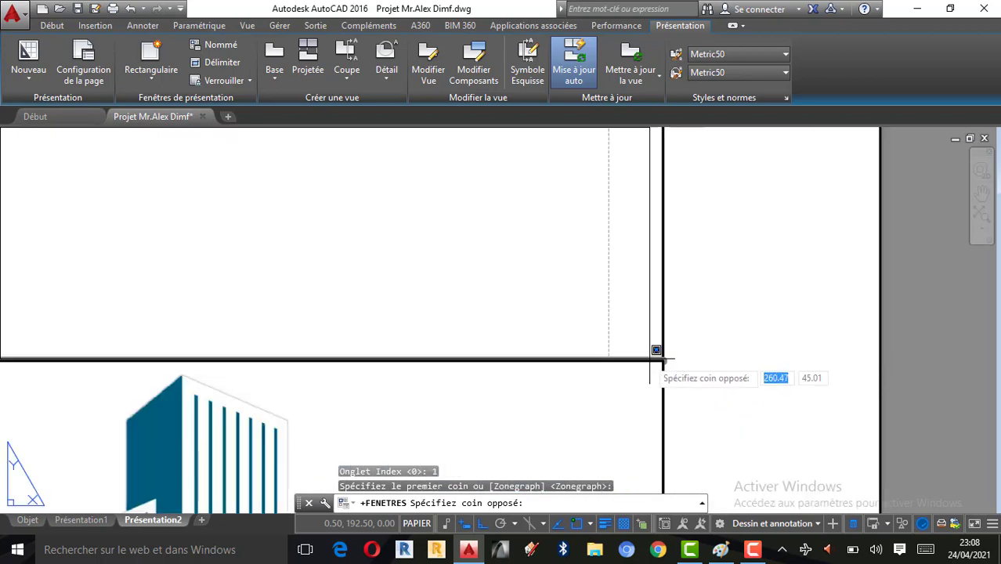
scroll(664, 360, "up", 2)
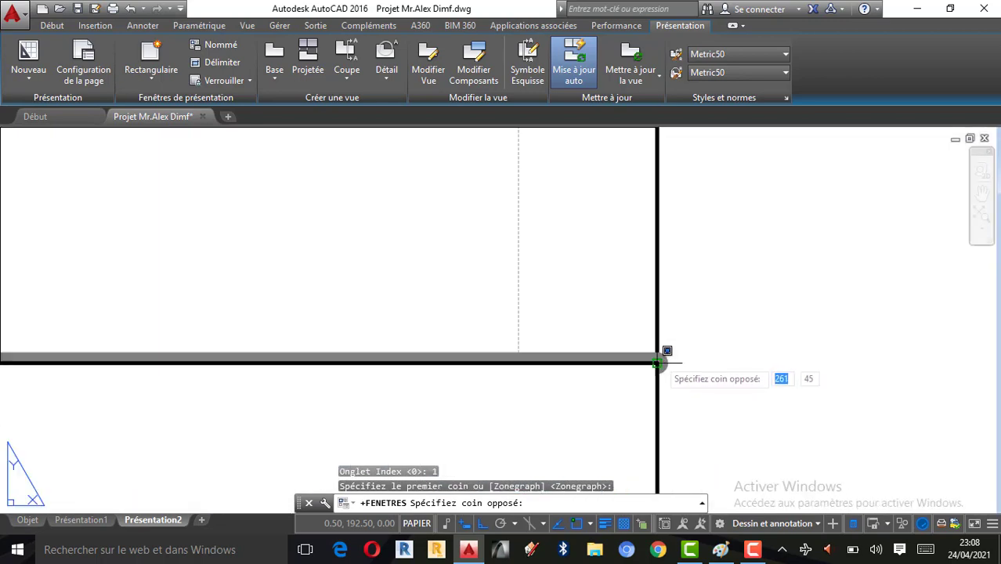
scroll(660, 363, "down", 2)
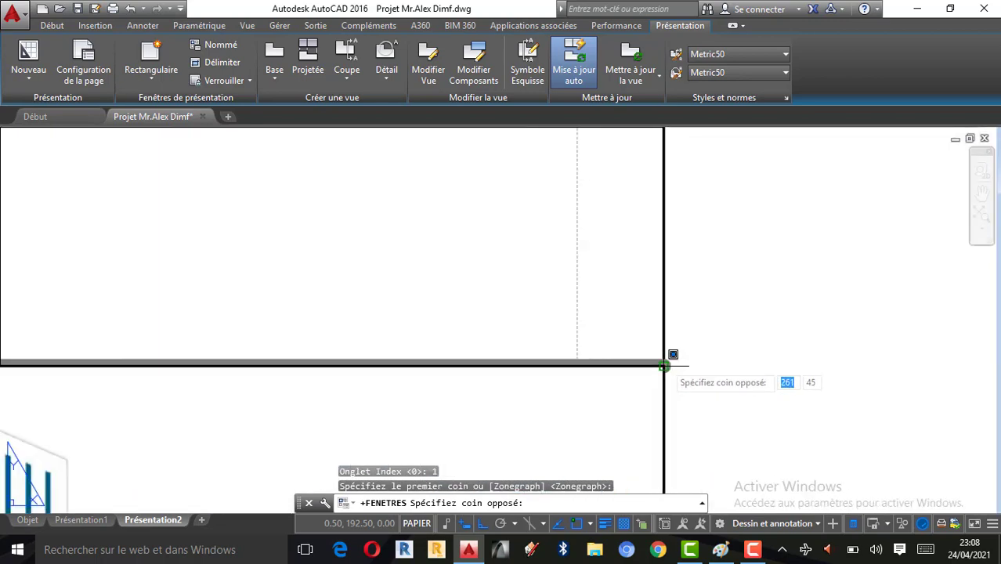
left_click(664, 365)
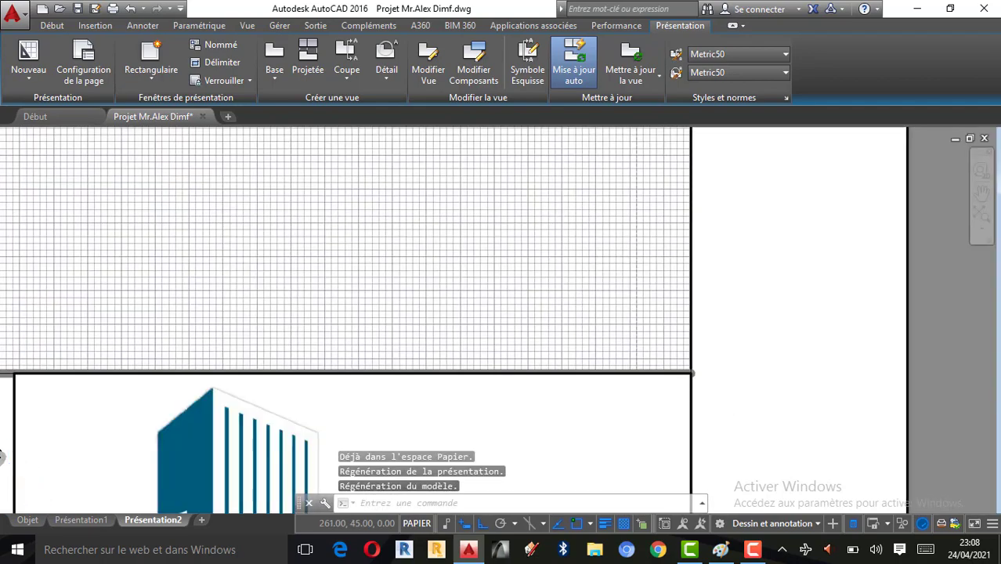
scroll(736, 395, "down", 5)
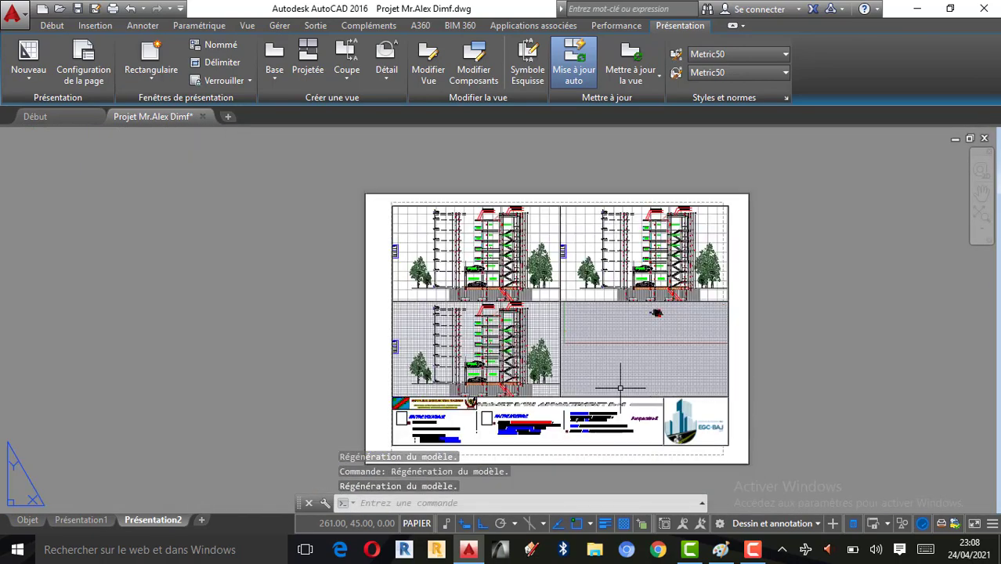
Switch the Présentation2 layout from PAPIER to OBJET space to work inside its viewports
scroll(559, 366, "up", 2)
scroll(559, 367, "down", 2)
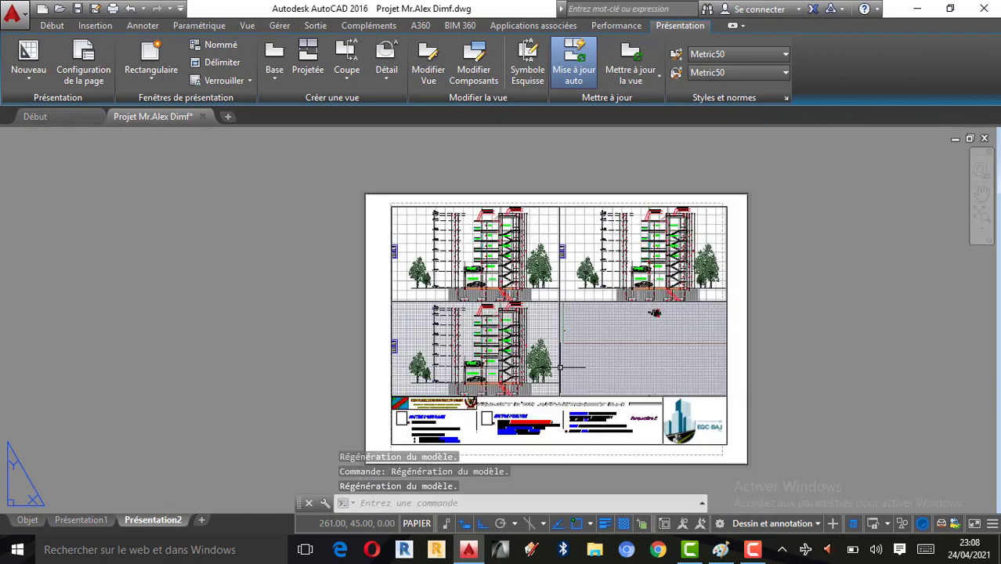
scroll(557, 370, "up", 2)
scroll(549, 387, "down", 2)
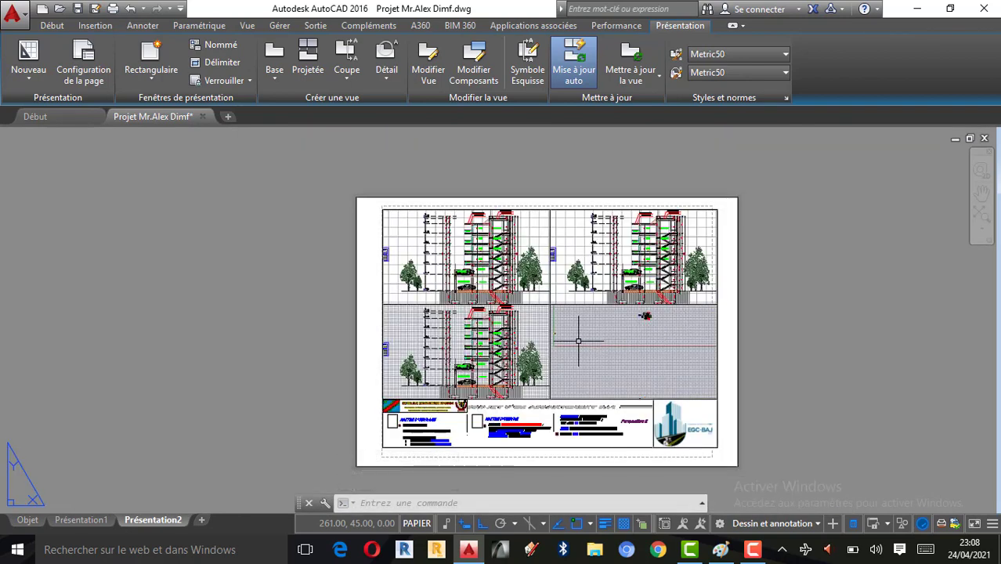
scroll(578, 341, "up", 2)
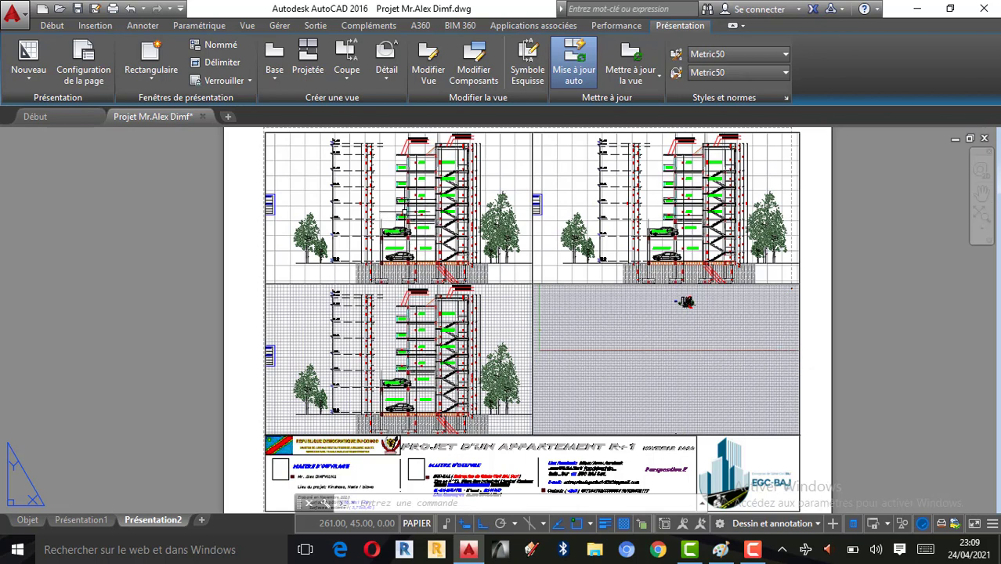
left_click(406, 213)
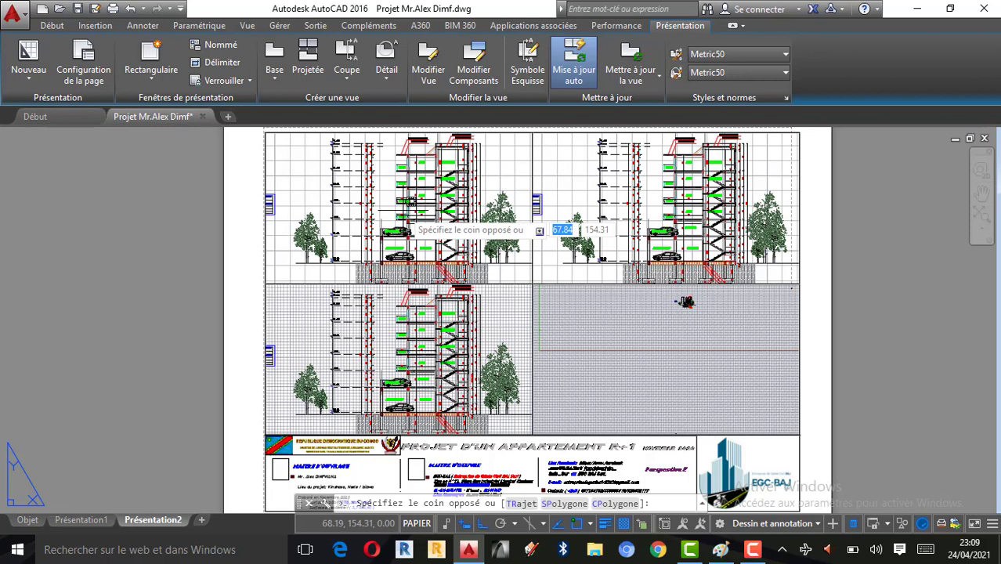
key("Escape")
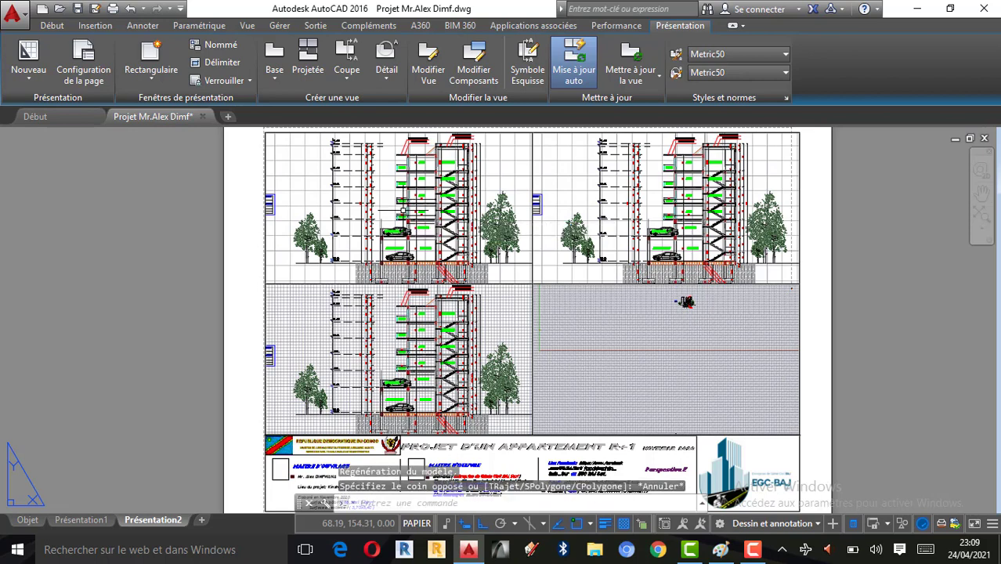
left_click(417, 531)
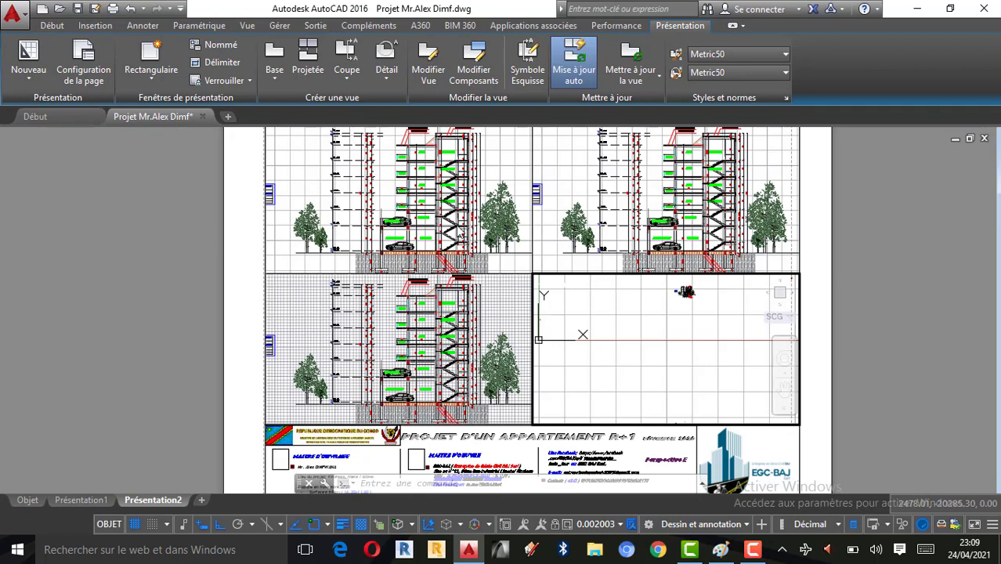
Check the building section in the Objet model space, and return to the Présentation2 layout
left_click(27, 500)
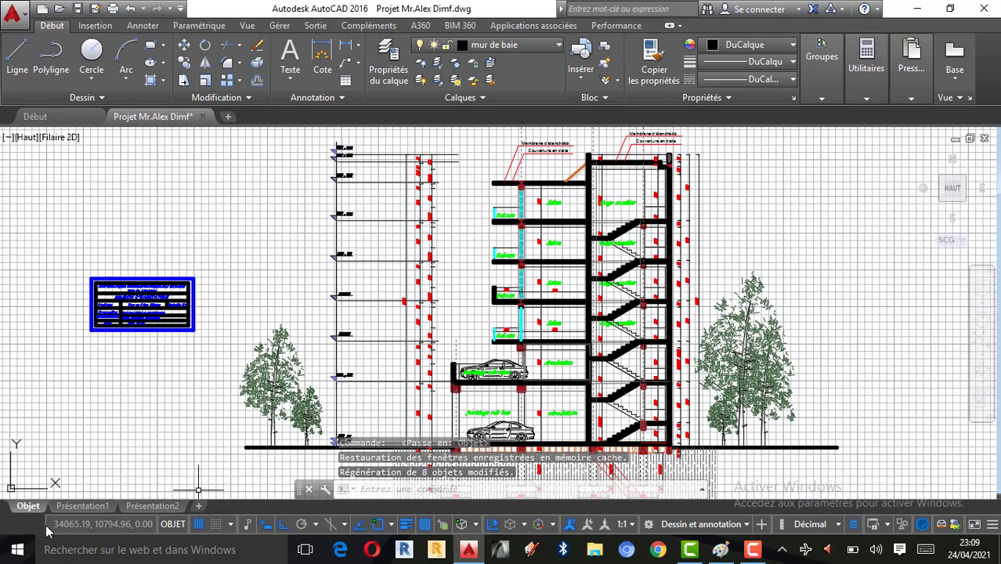
mouse_move(161, 510)
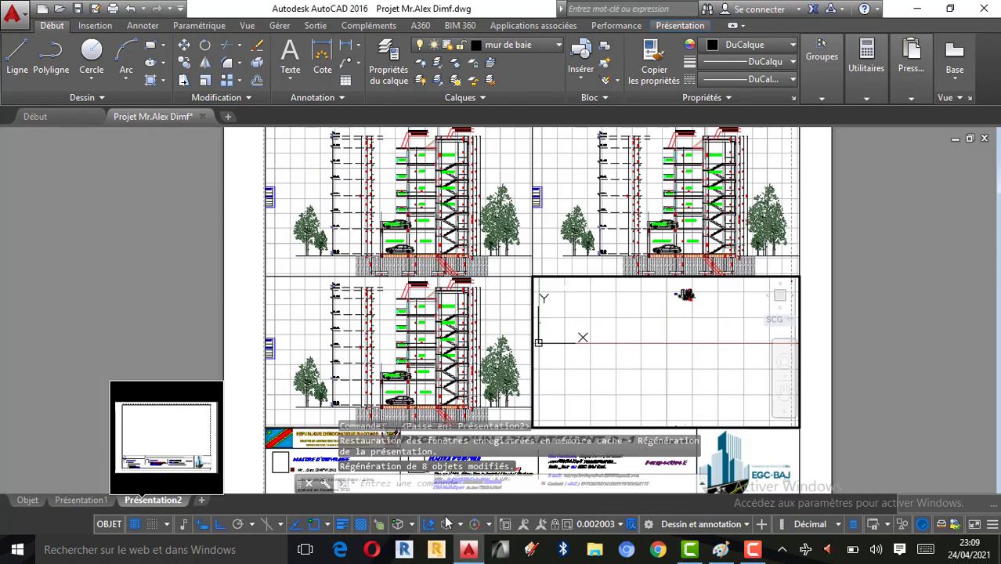
Toggle the Présentation2 layout between OBJET and PAPIER space, and reposition the sheet in the view
left_click(109, 523)
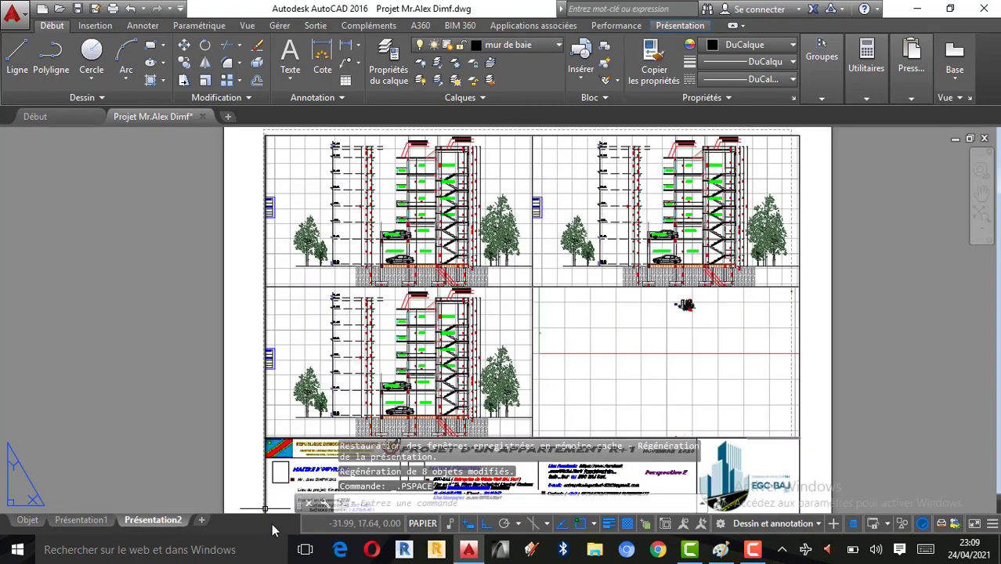
left_click(423, 523)
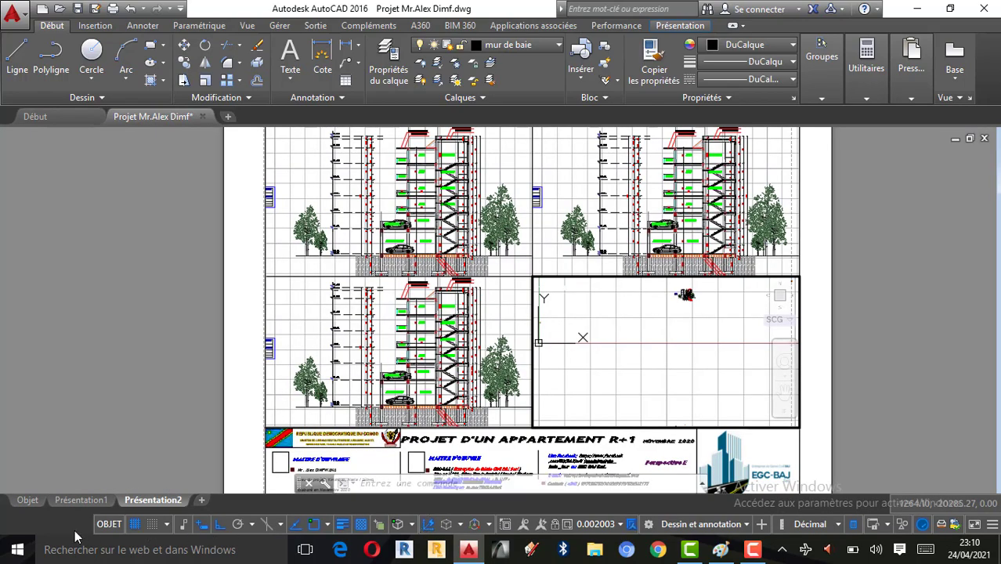
left_click(109, 524)
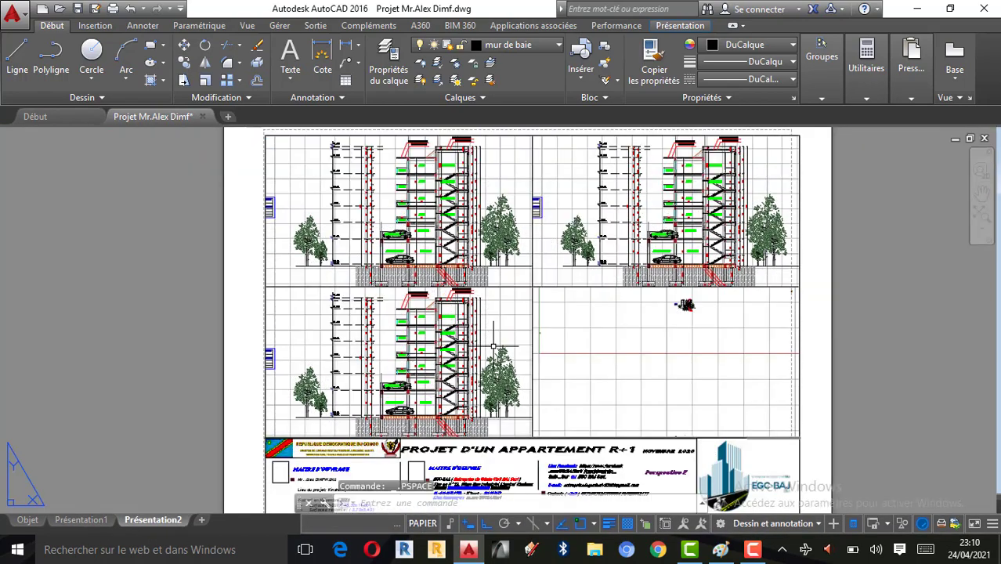
scroll(496, 345, "down", 2)
scroll(513, 335, "up", 2)
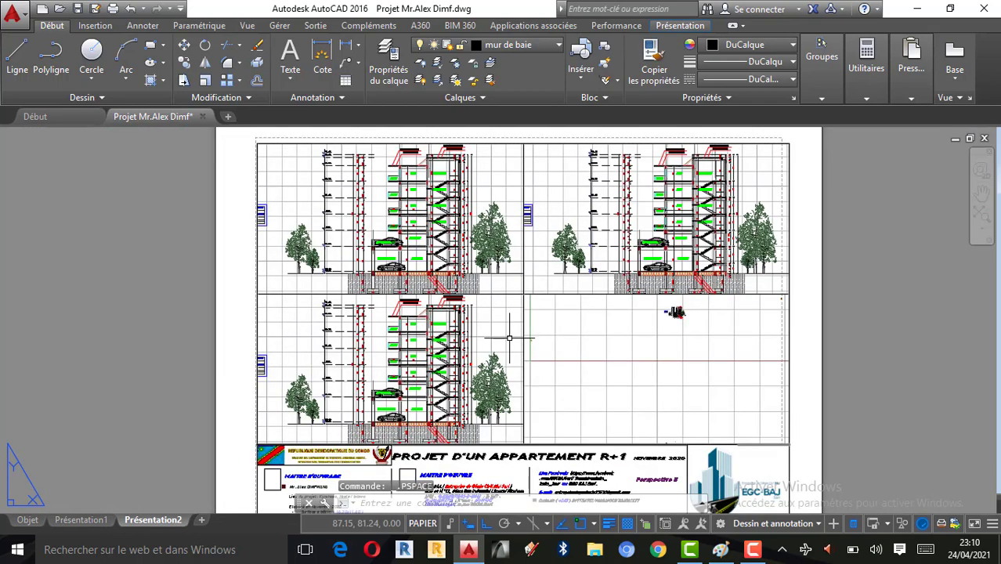
left_click(981, 193)
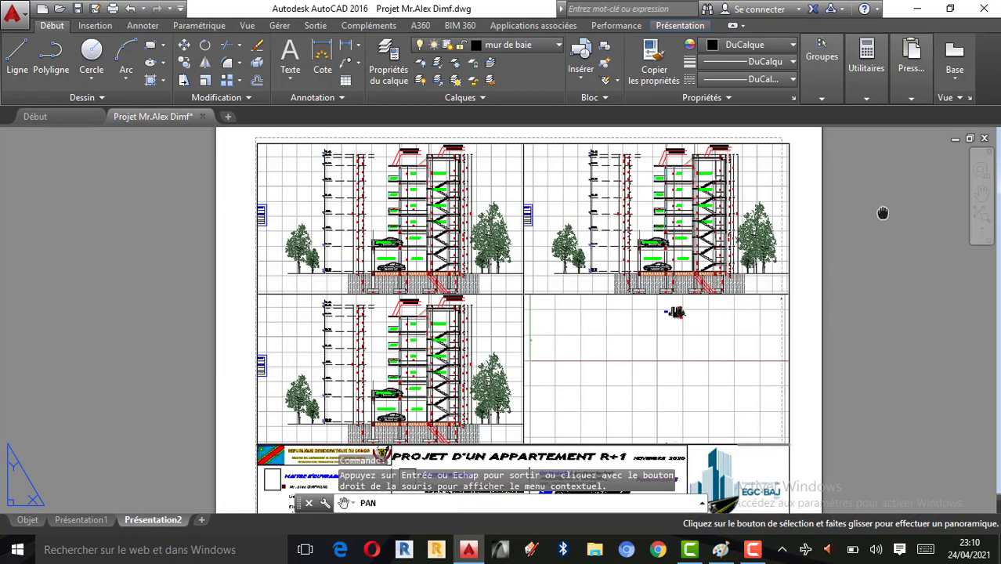
left_click_drag(613, 385, 617, 401)
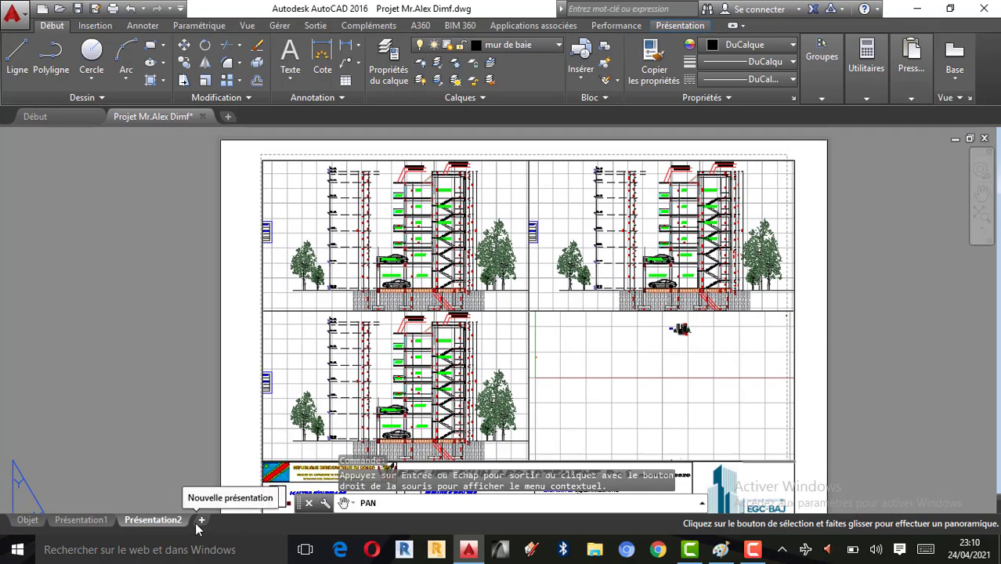
key("Escape")
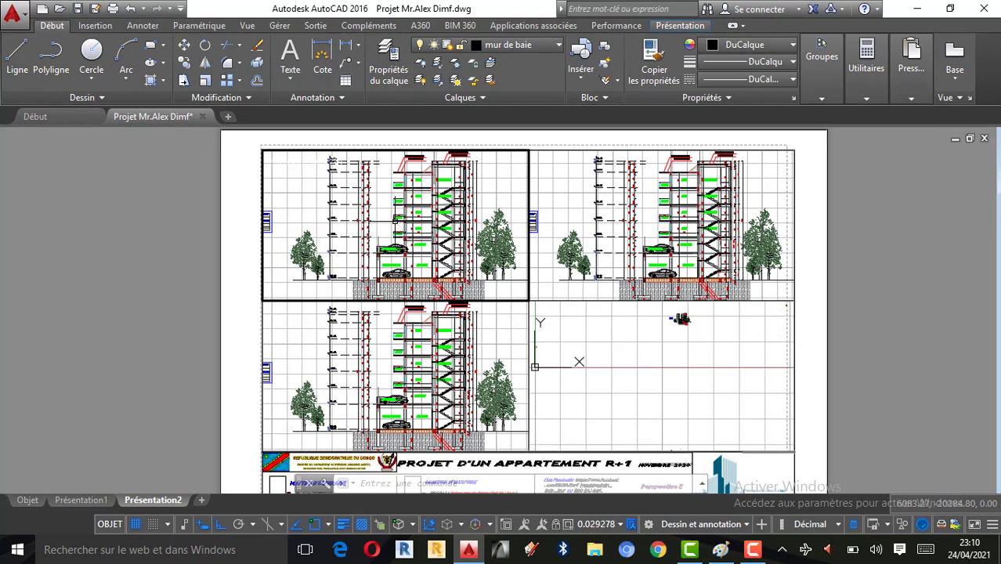
Activate the layout's upper-left viewport and set its scale to 1/100
left_click(397, 225)
left_click(597, 523)
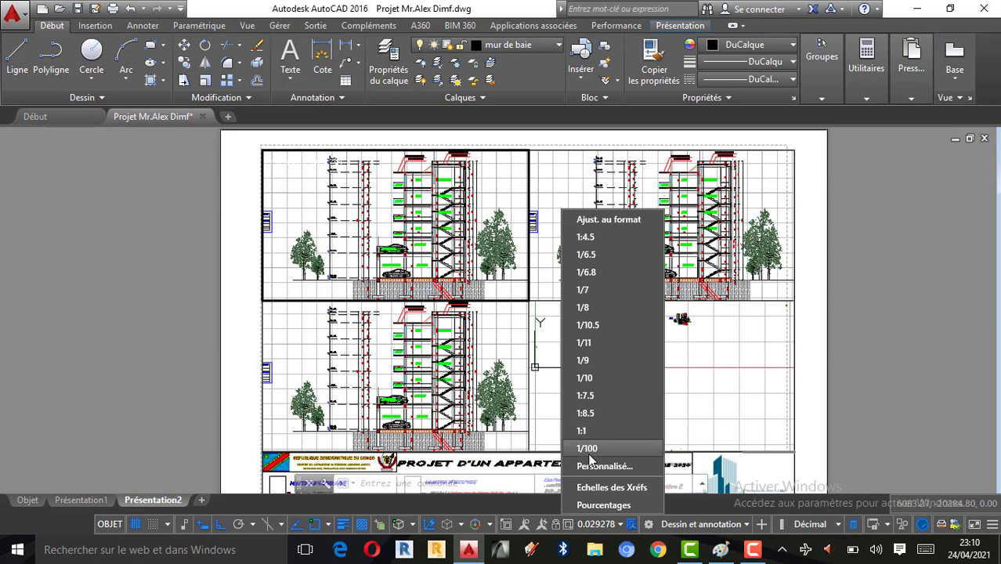
left_click(587, 448)
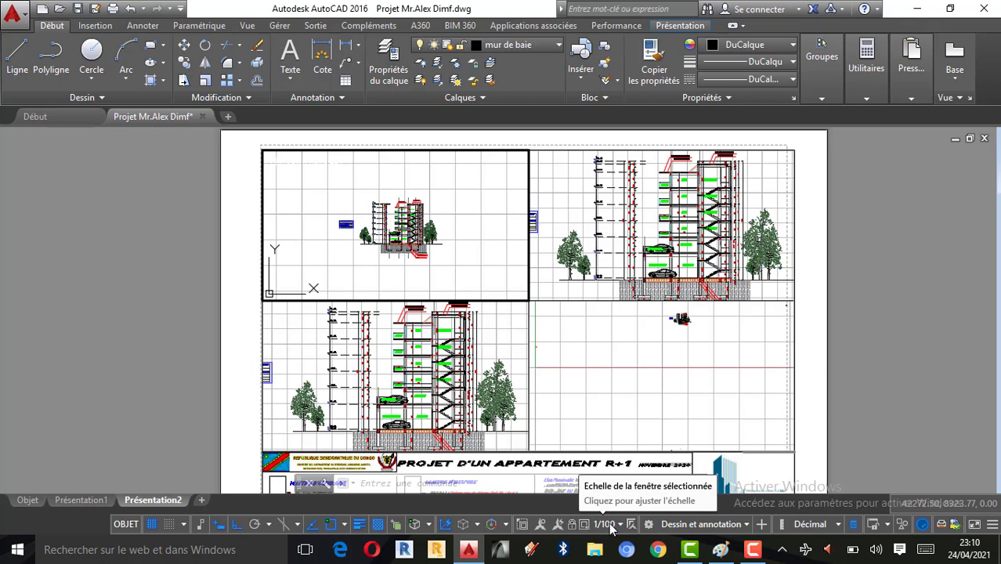
Add a custom scale named 1/50 to the drawing's scale list, with 1 paper unit equal to 50 drawing units
left_click(609, 524)
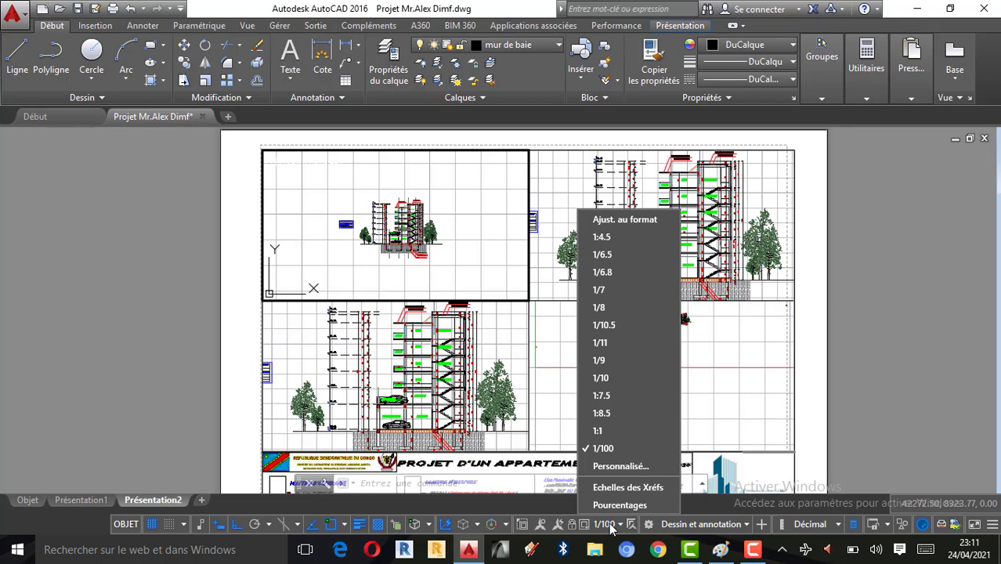
left_click(641, 466)
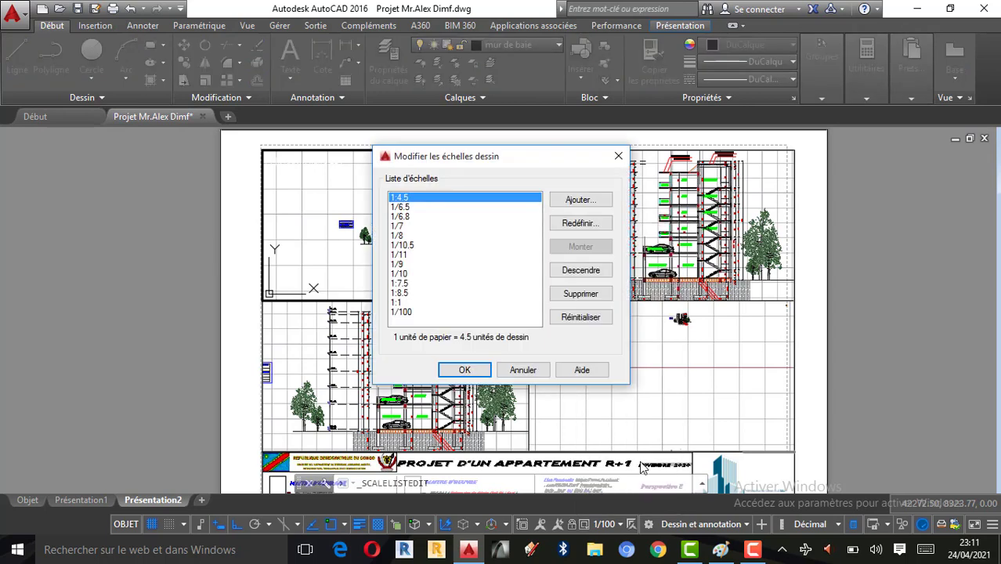
left_click(585, 205)
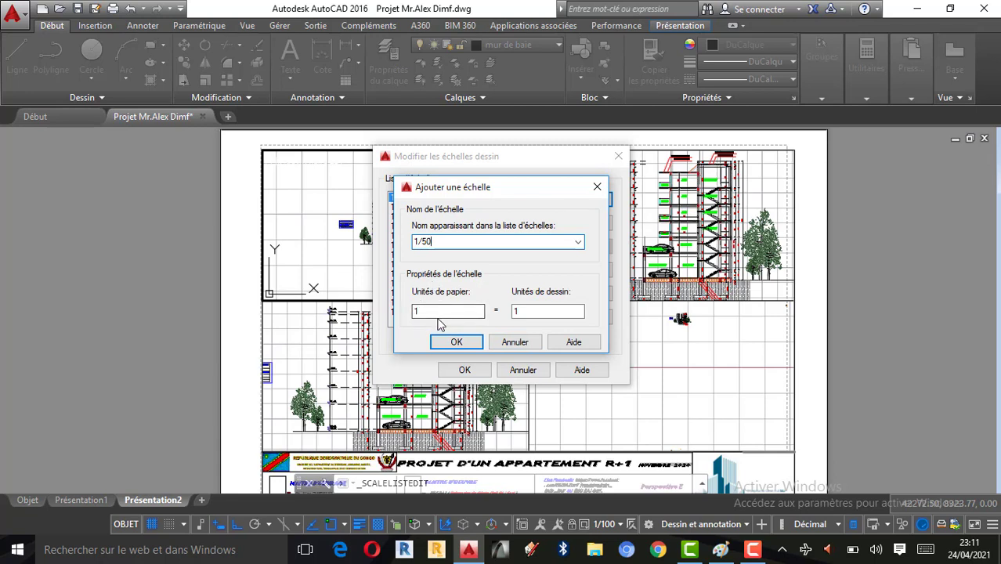
left_click(532, 311)
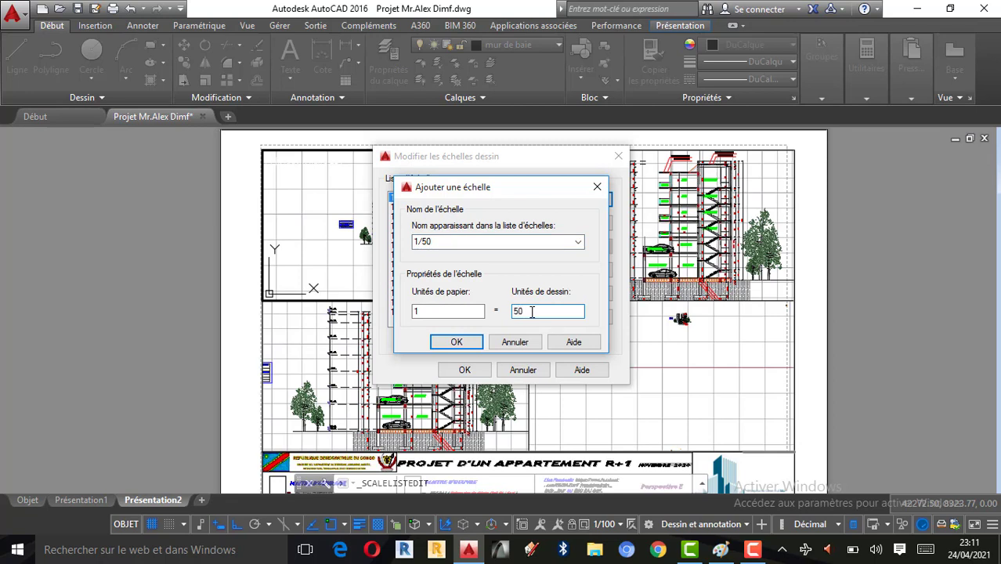
left_click(457, 343)
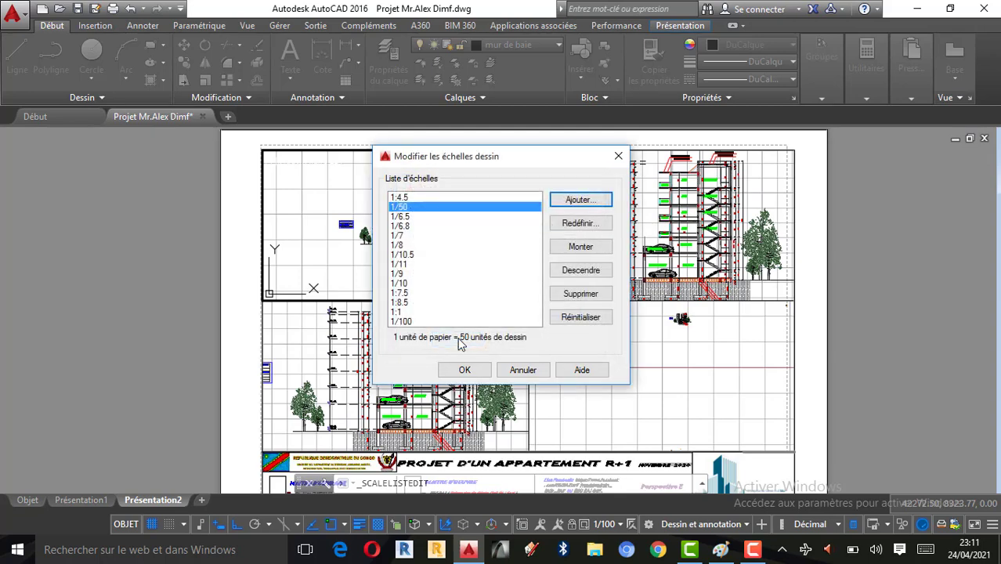
left_click(462, 370)
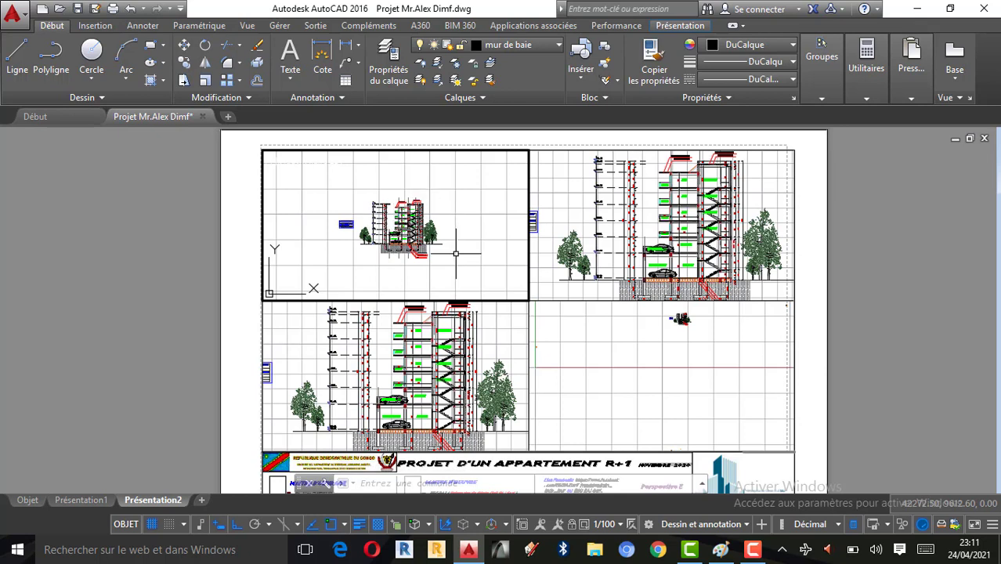
Set the upper-left viewport's scale to 1/50 and pan the building section toward the middle of its frame
left_click(607, 524)
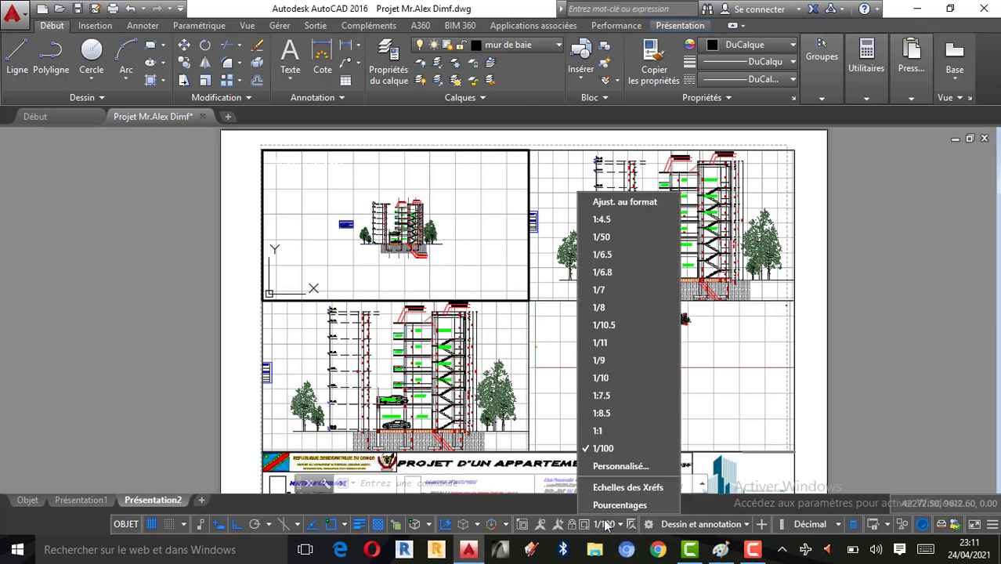
left_click(601, 236)
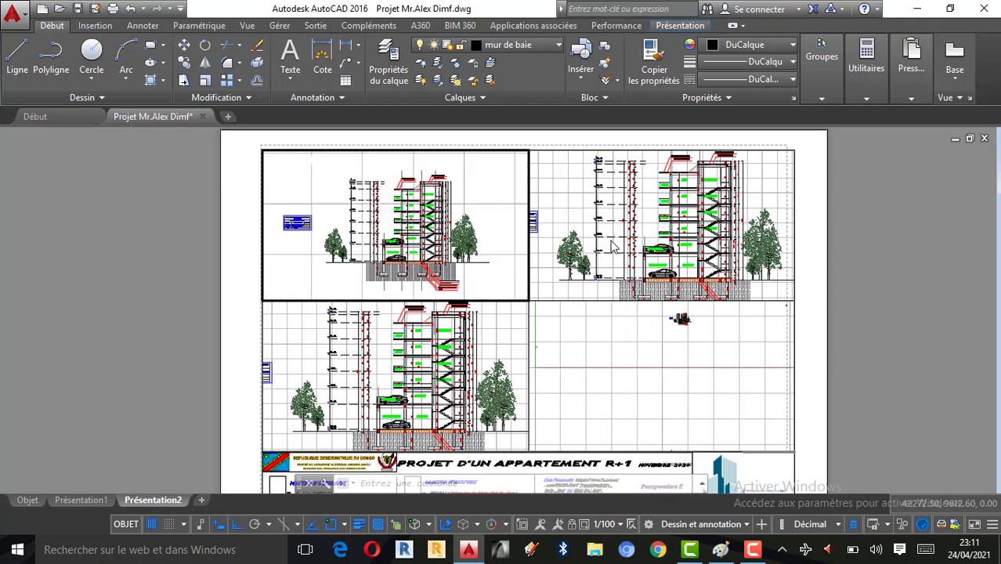
right_click(489, 215)
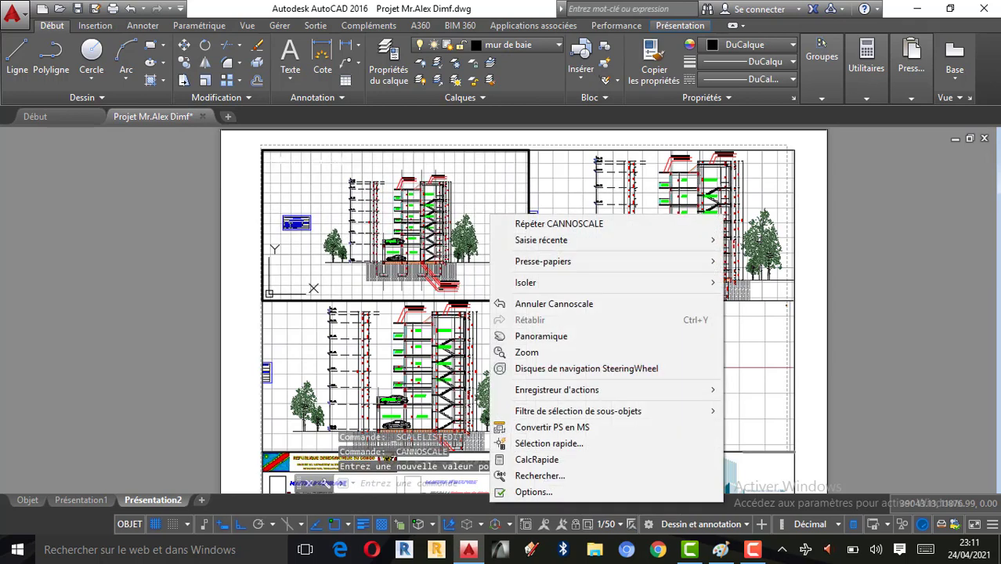
left_click(530, 338)
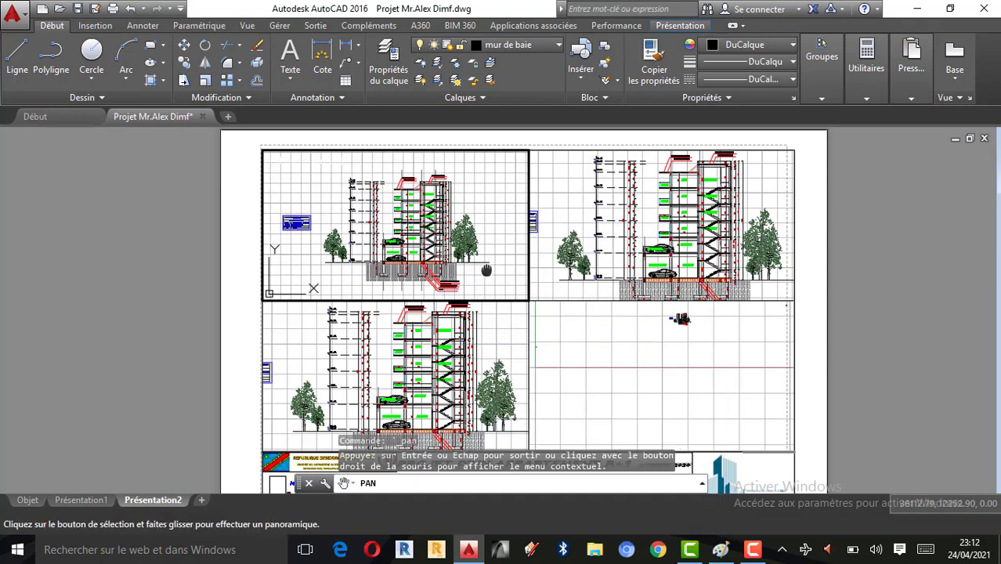
left_click_drag(484, 270, 469, 262)
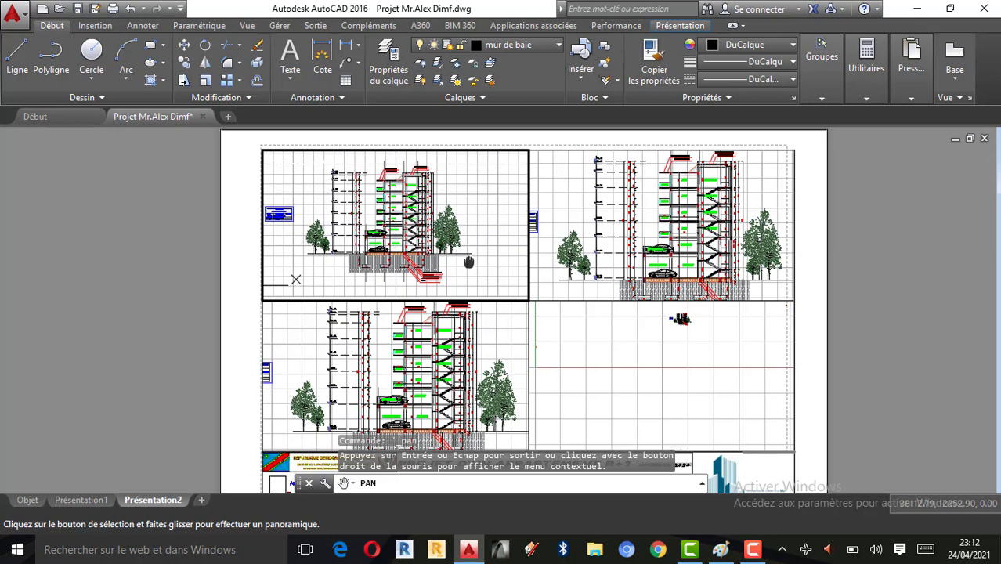
left_click_drag(469, 262, 471, 263)
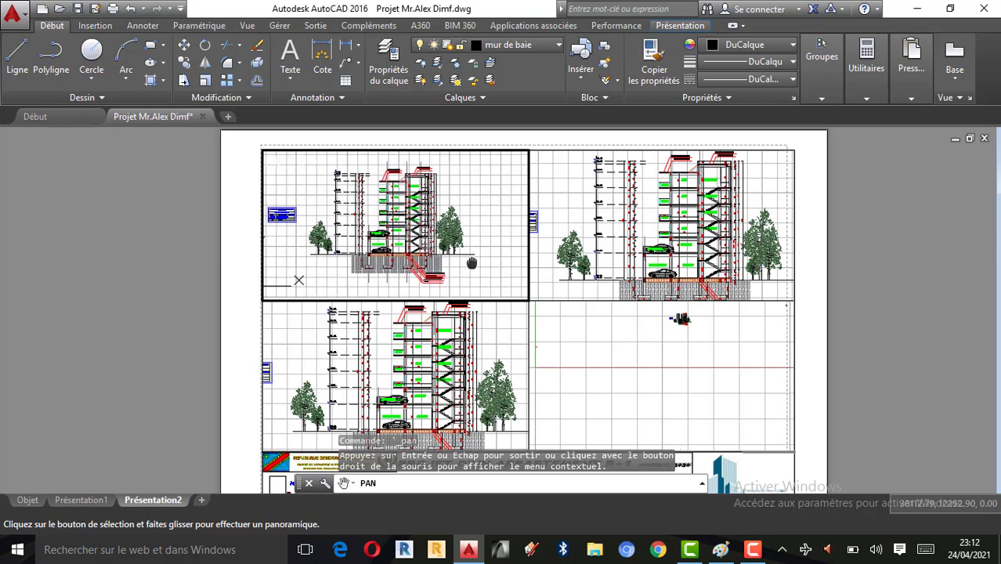
left_click_drag(471, 263, 471, 262)
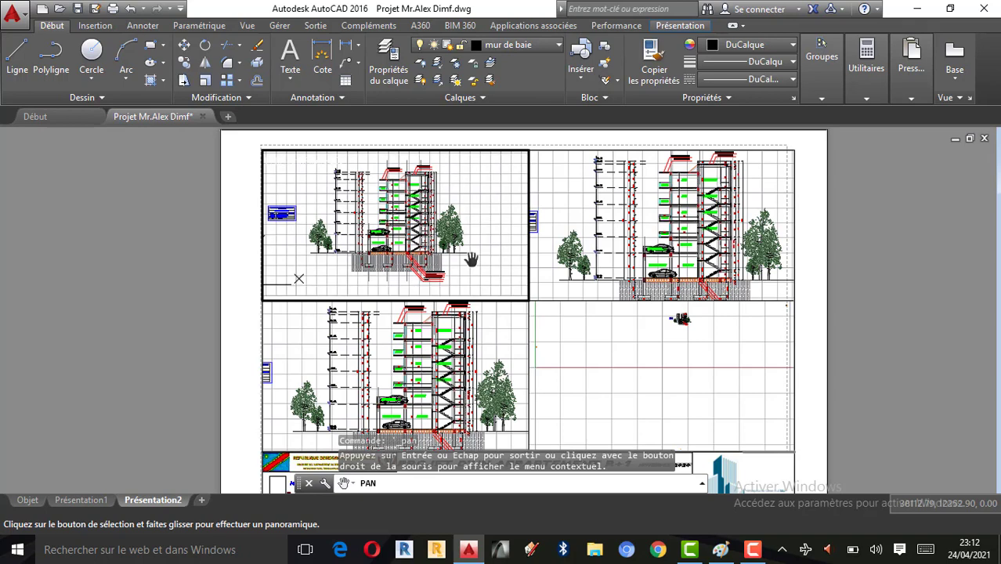
key("Escape")
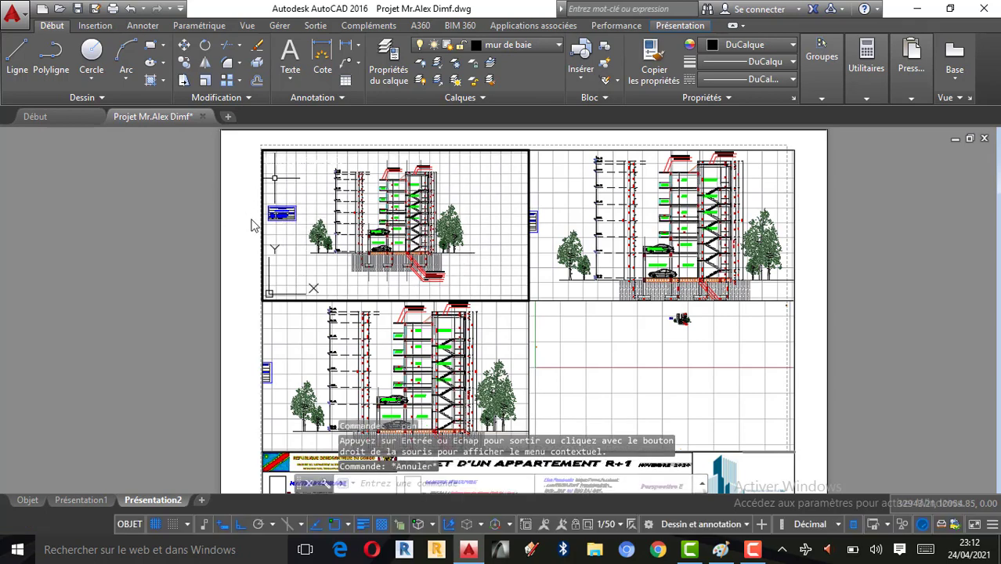
In the Objet model space, move the blue table farther left of the building section, and return to the Présentation2 layout
left_click(27, 499)
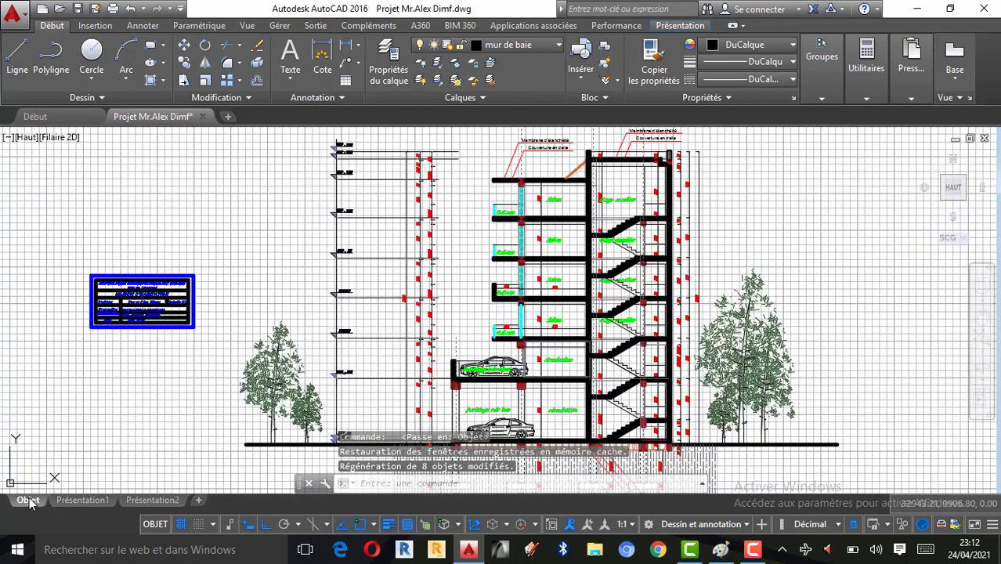
scroll(479, 357, "down", 2)
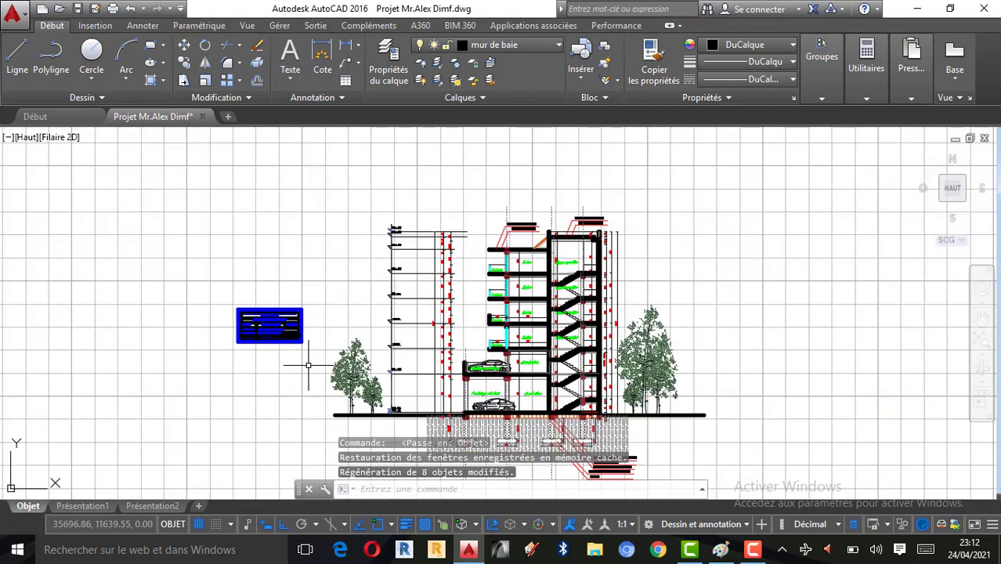
left_click(306, 359)
left_click(179, 245)
left_click(183, 45)
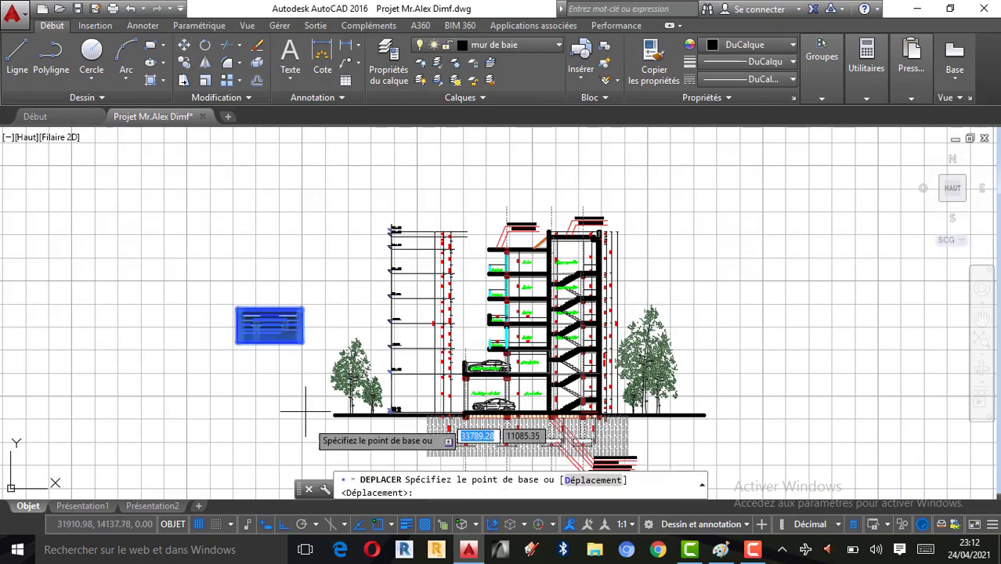
left_click(280, 404)
left_click(85, 364)
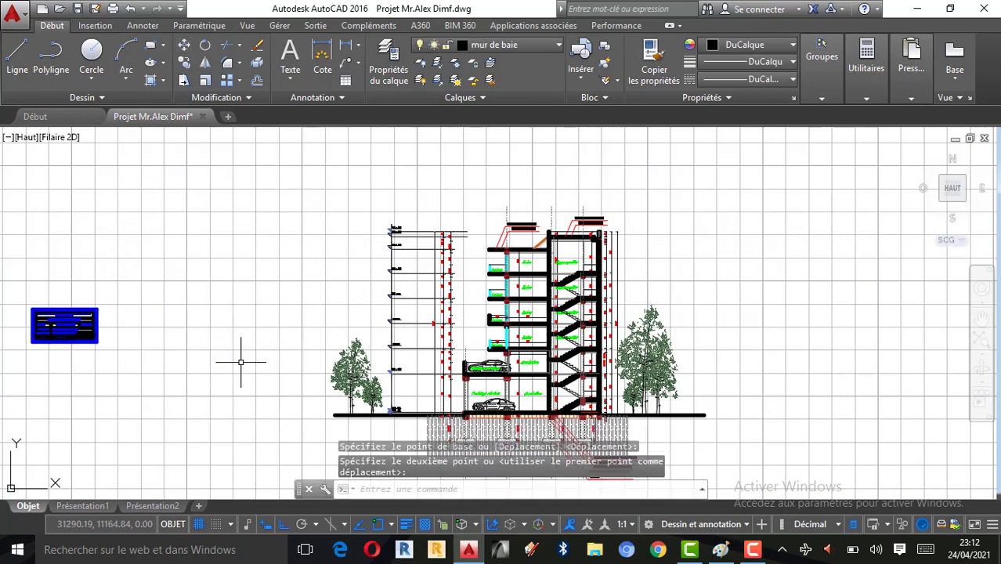
left_click(152, 505)
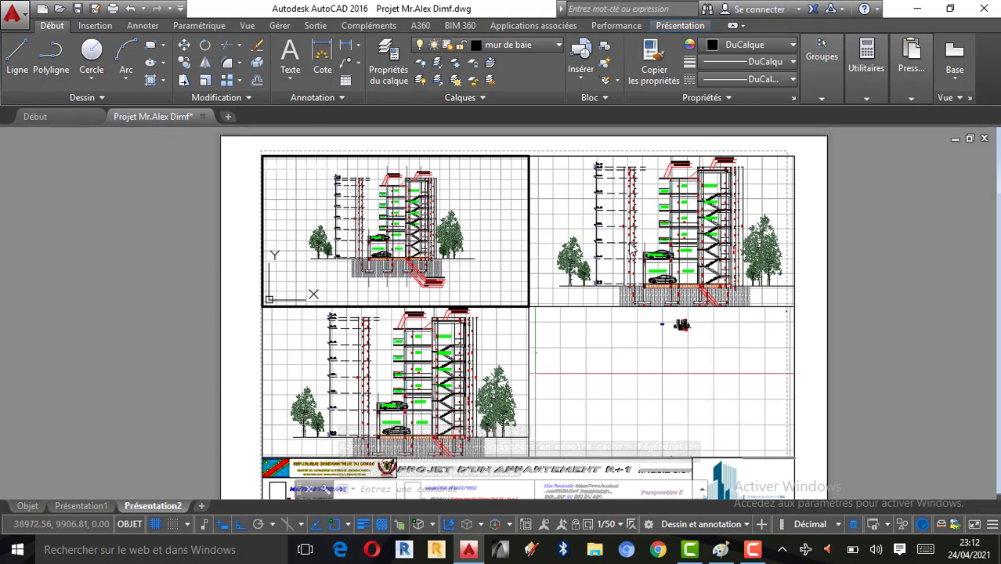
Set the upper-right viewport's scale to 1/50 and pan its building section toward the middle of the frame
left_click(634, 290)
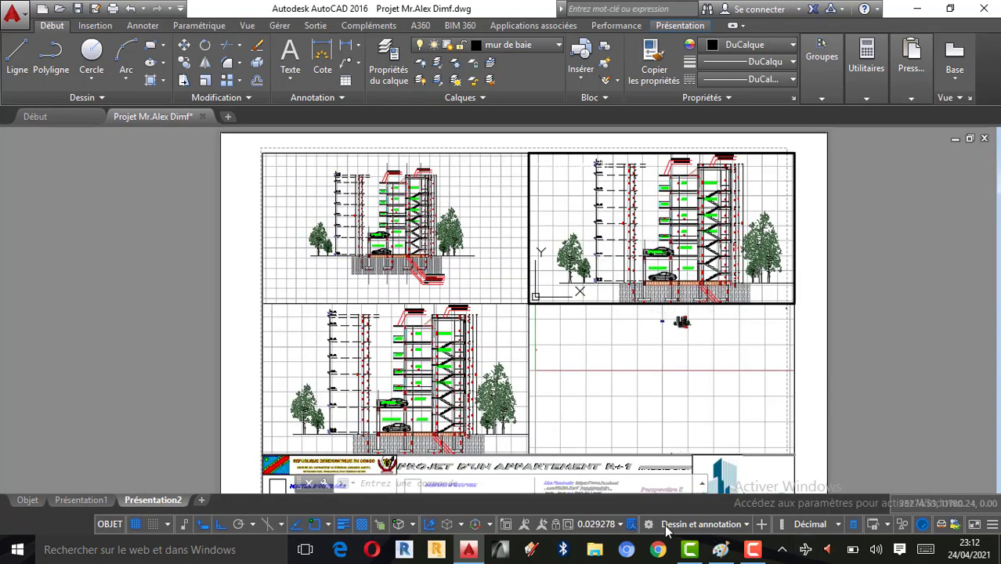
left_click(624, 523)
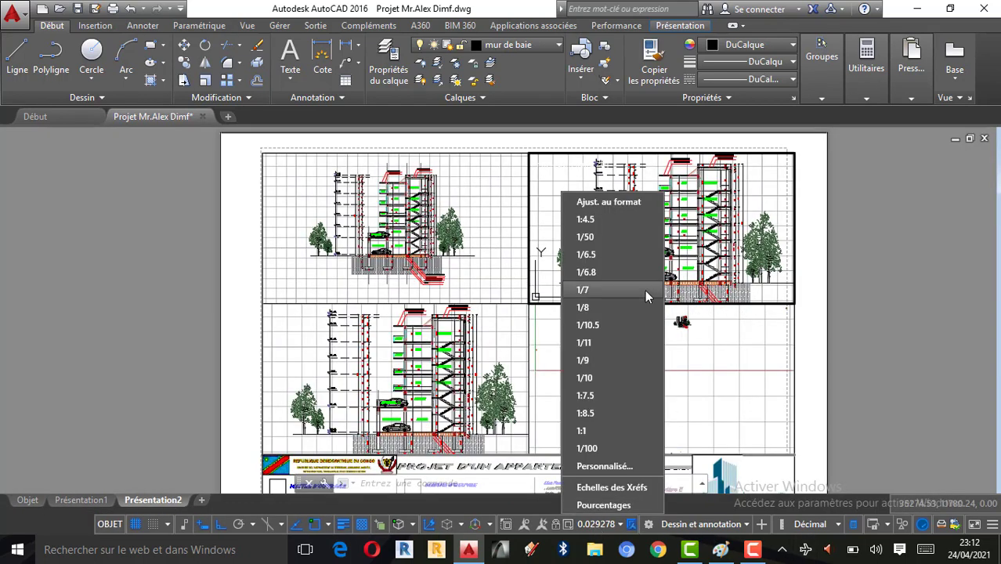
left_click(599, 236)
right_click(782, 228)
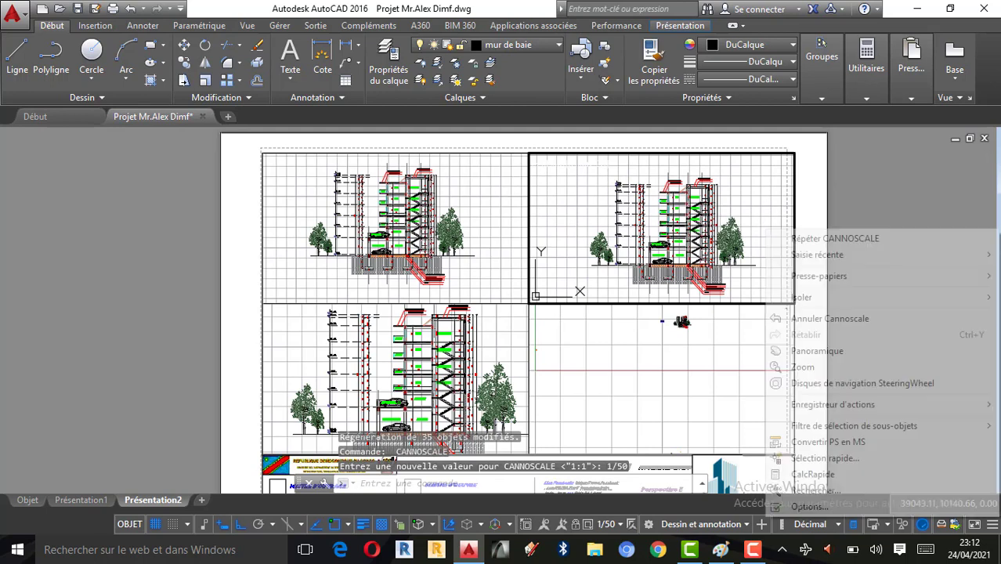
left_click(810, 353)
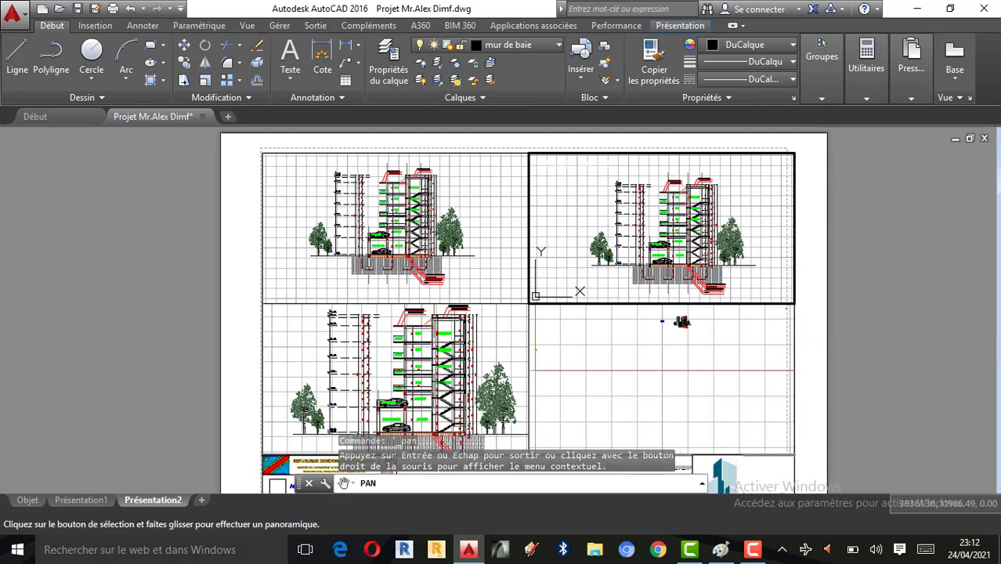
left_click_drag(744, 247, 733, 237)
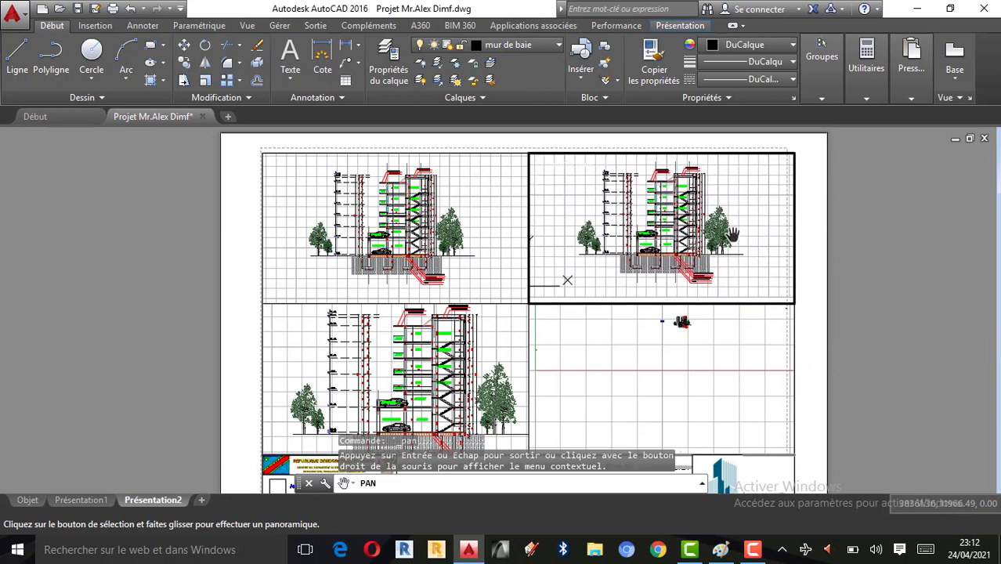
key("Escape")
key("Escape")
key("Escape")
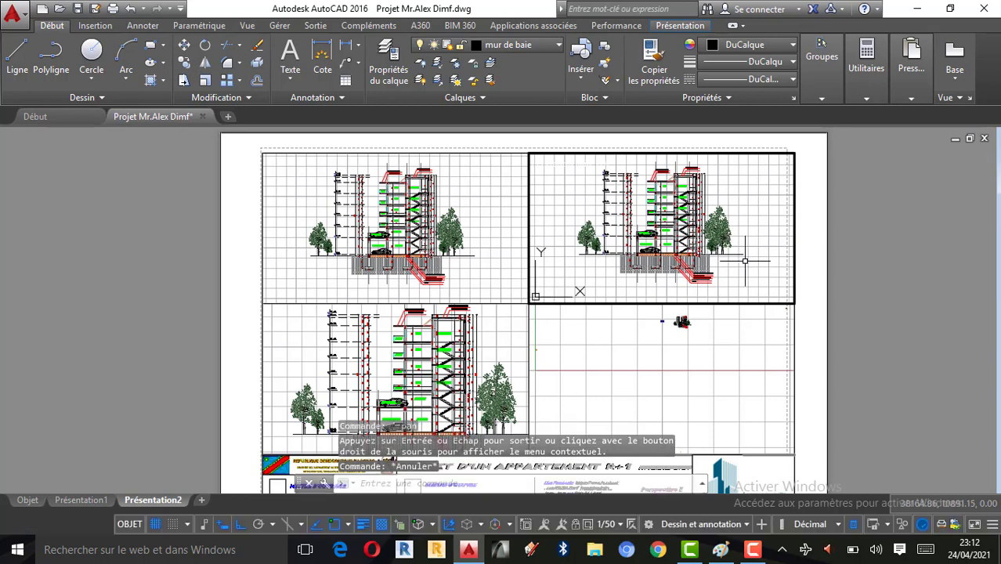
Set the lower-left viewport's scale to 1/50 and pan its building section toward the middle of the frame
left_click(459, 365)
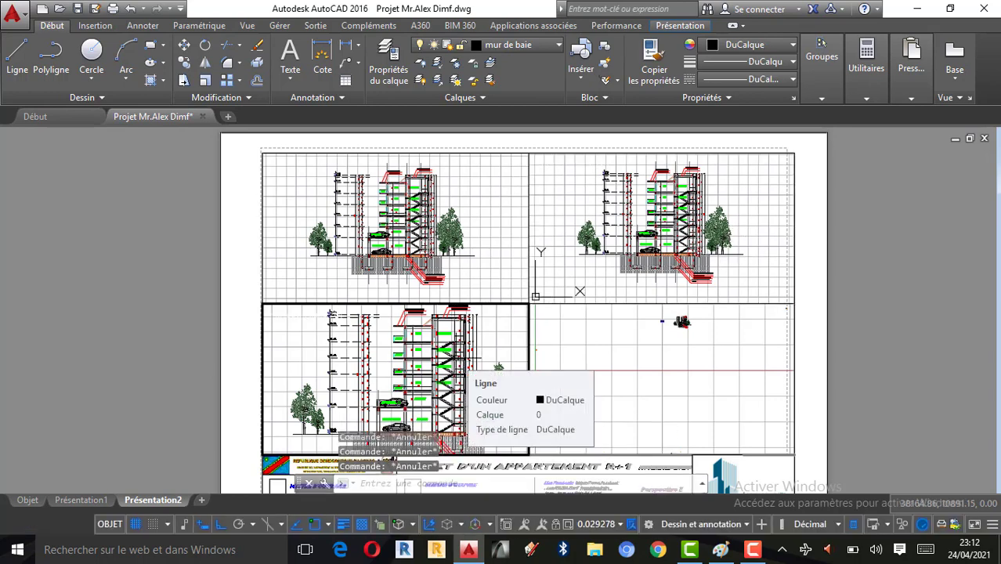
left_click(603, 526)
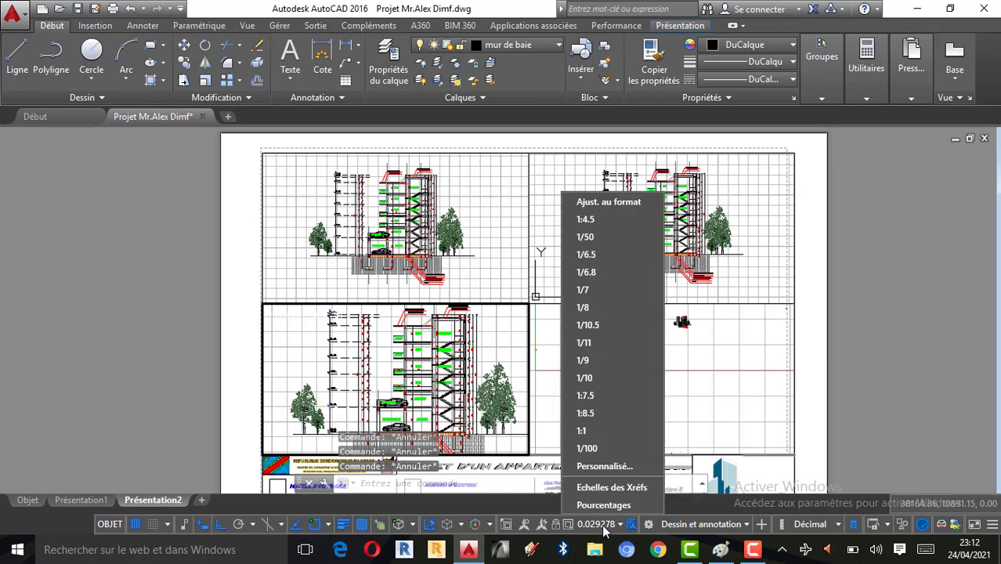
left_click(584, 236)
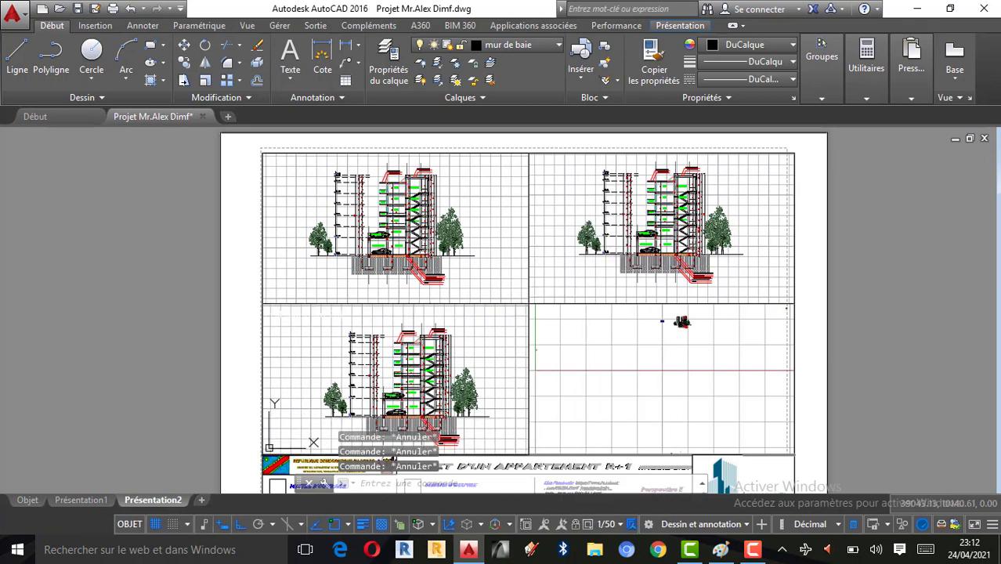
right_click(449, 360)
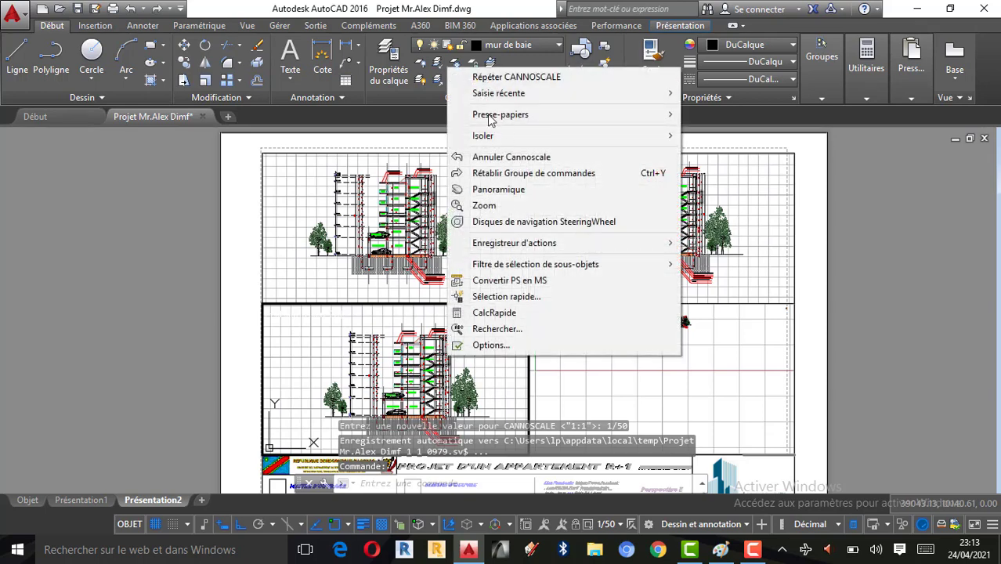
left_click(498, 190)
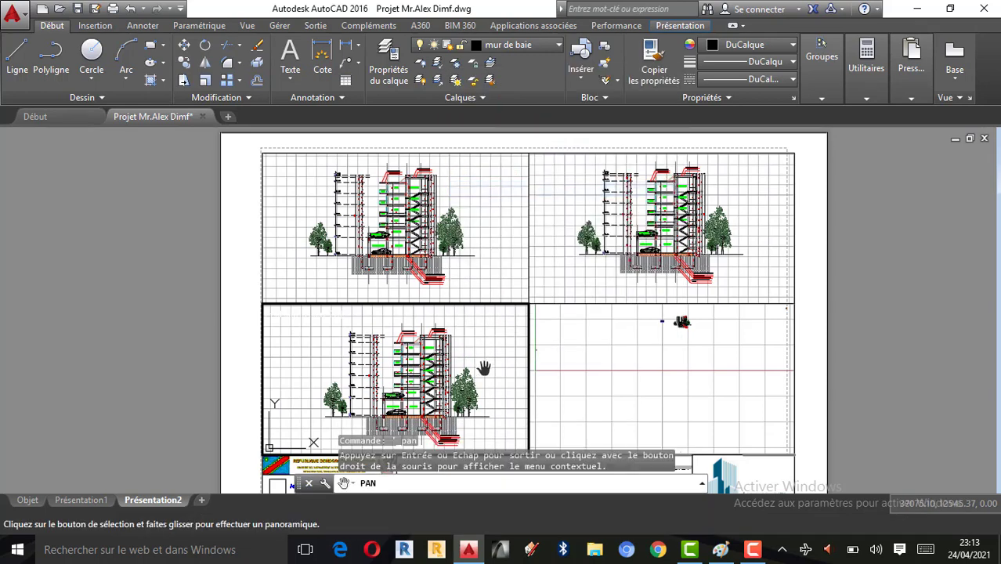
left_click_drag(481, 374, 467, 373)
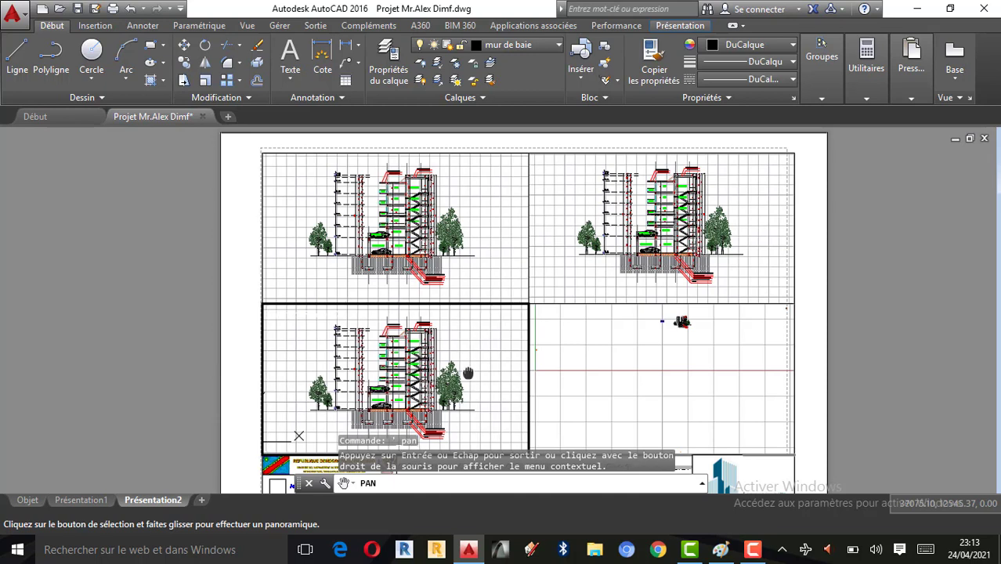
key("Escape")
key("Escape")
key("Escape")
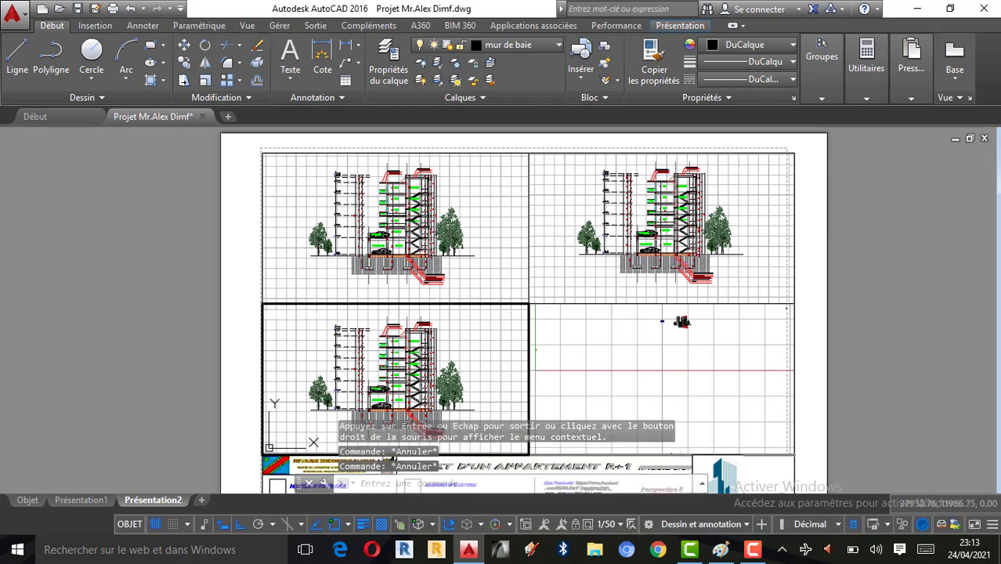
Set the lower-right viewport's scale to 1/50 and pan its building section toward the middle of the frame
left_click(696, 356)
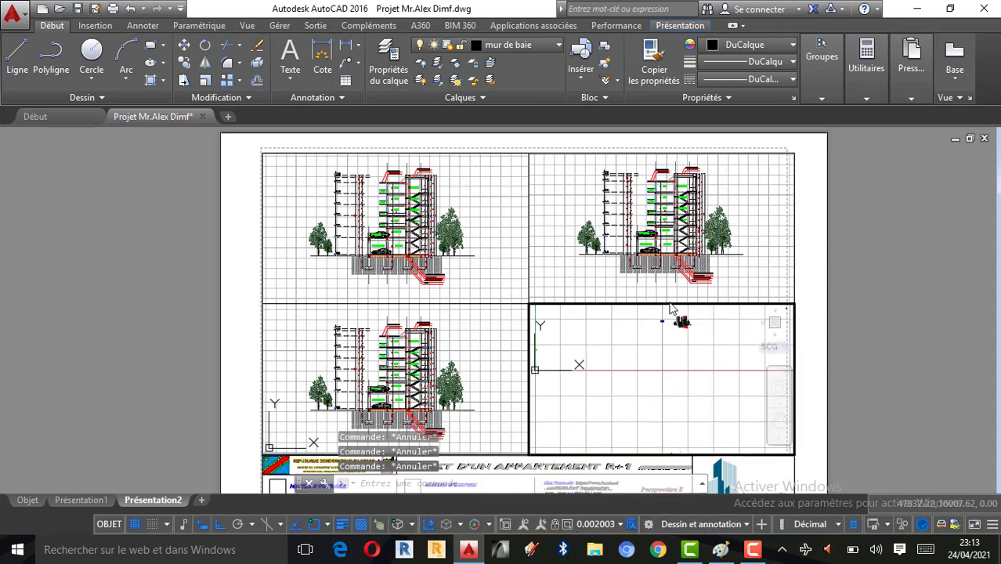
scroll(672, 309, "up", 8)
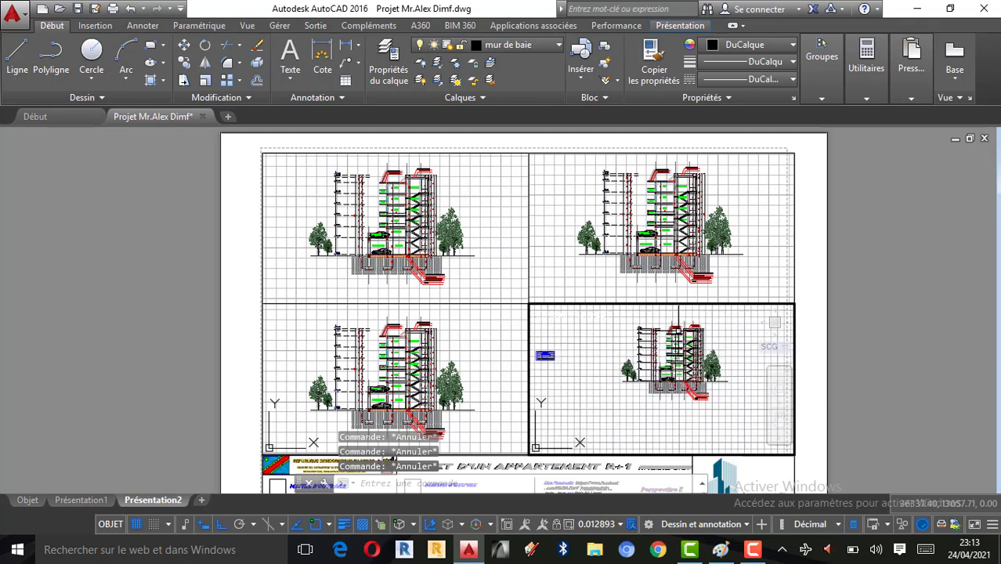
left_click(604, 525)
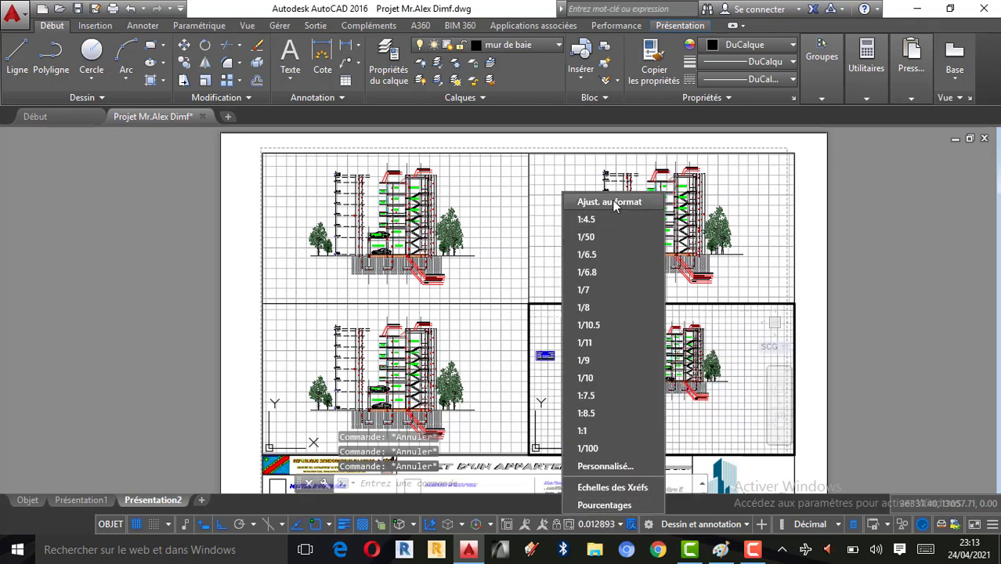
left_click(577, 232)
left_click(779, 419)
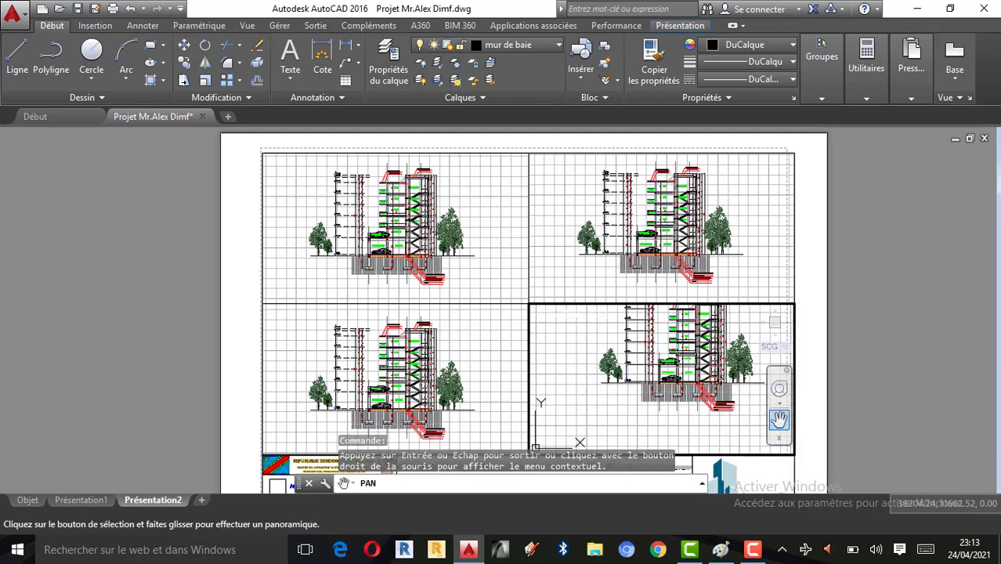
left_click_drag(732, 363, 714, 389)
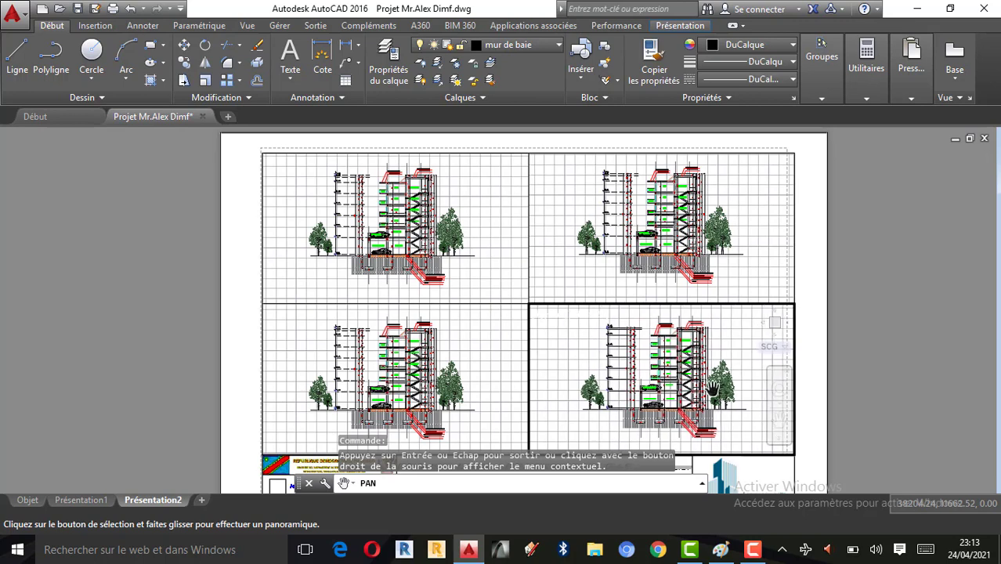
key("Escape")
key("Escape")
key("Escape")
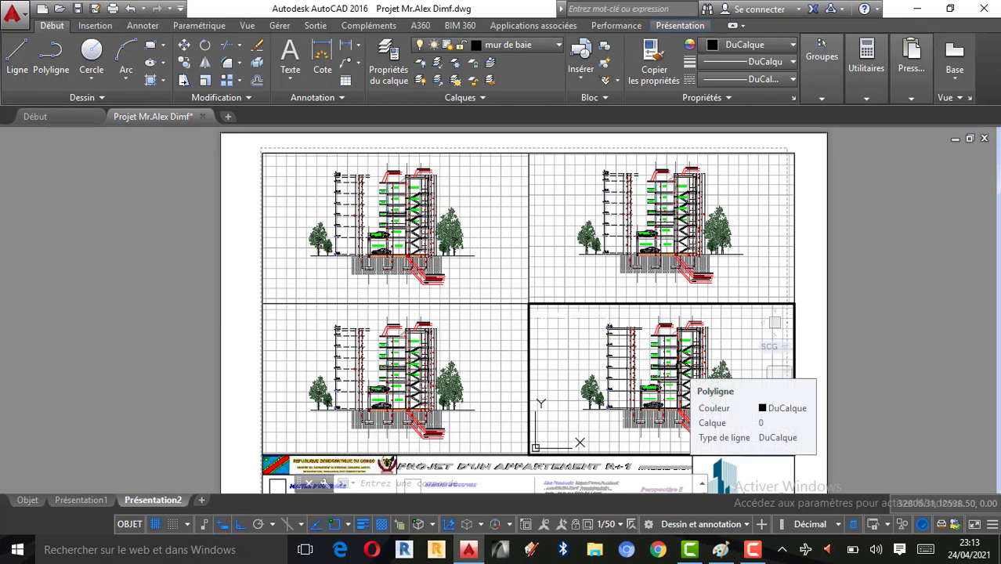
Return to paper space and replace the title block's "Perspective E" text with "Coupe B-B"
left_click(126, 526)
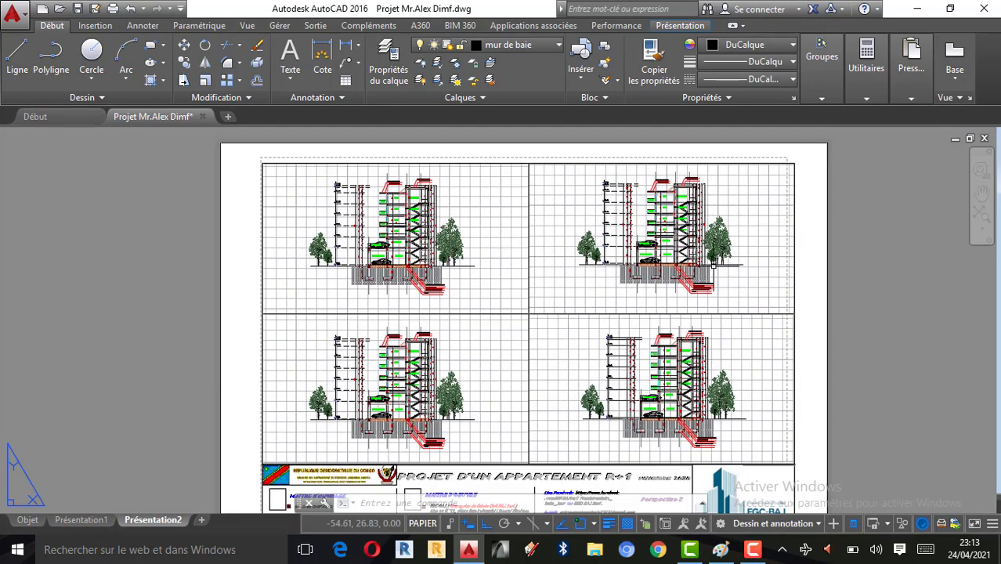
left_click(981, 191)
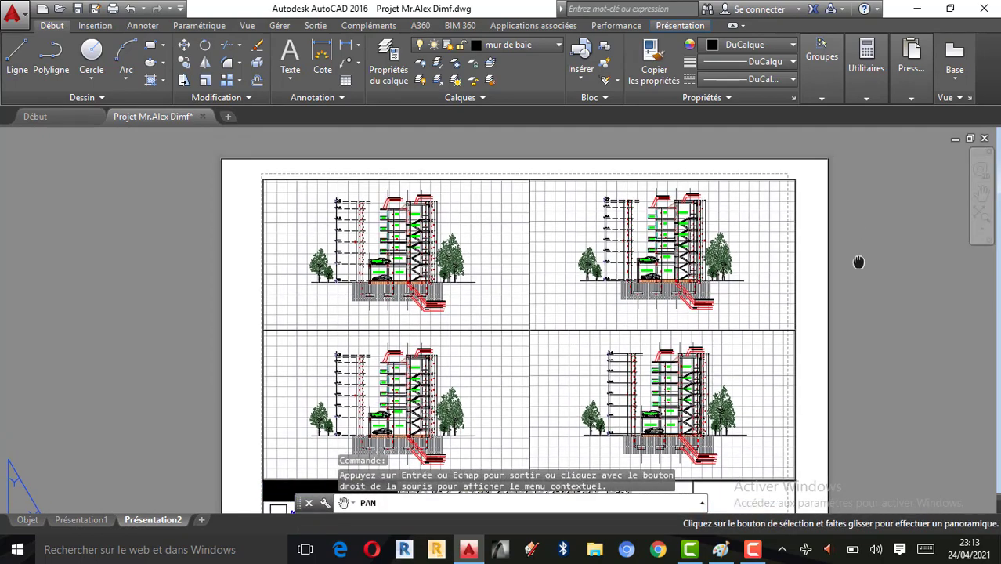
left_click_drag(794, 262, 847, 184)
left_click_drag(835, 324, 840, 269)
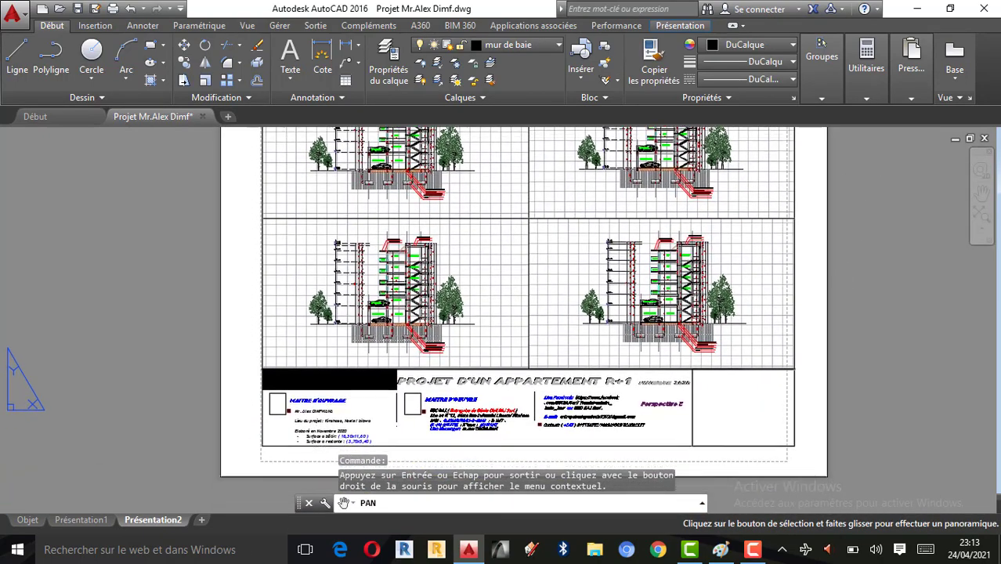
scroll(691, 412, "up", 4)
scroll(662, 418, "up", 2)
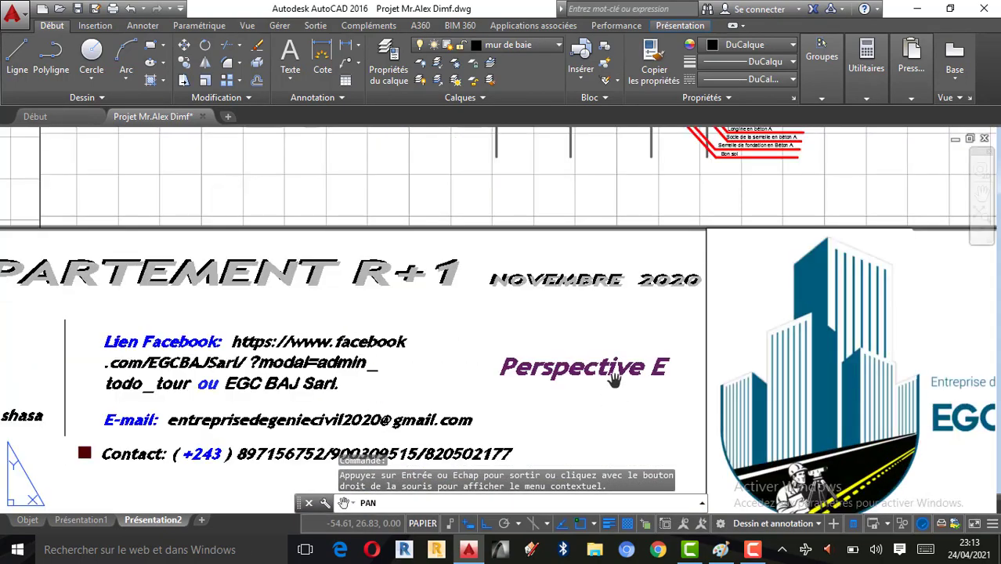
key("Escape")
key("Escape")
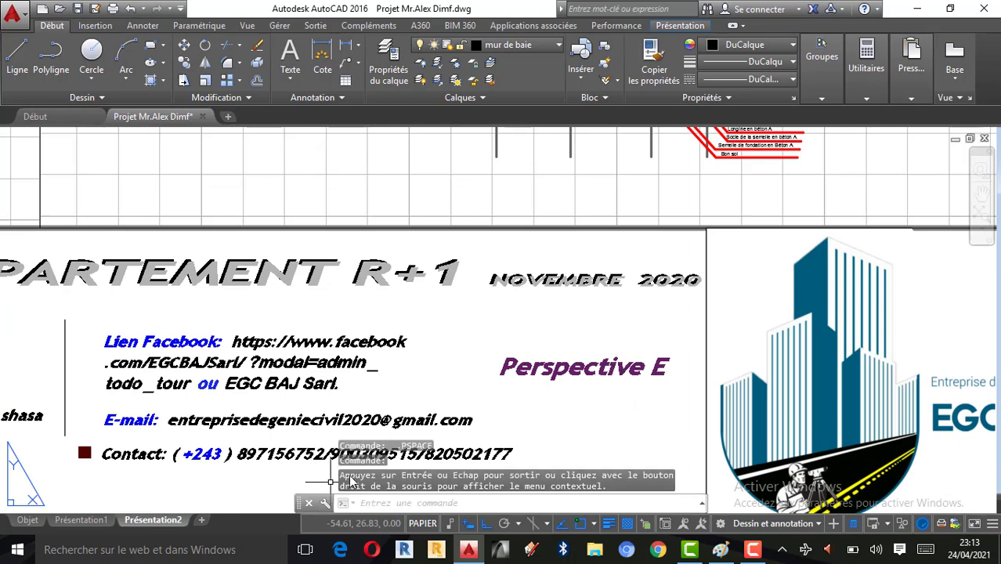
left_click(587, 375)
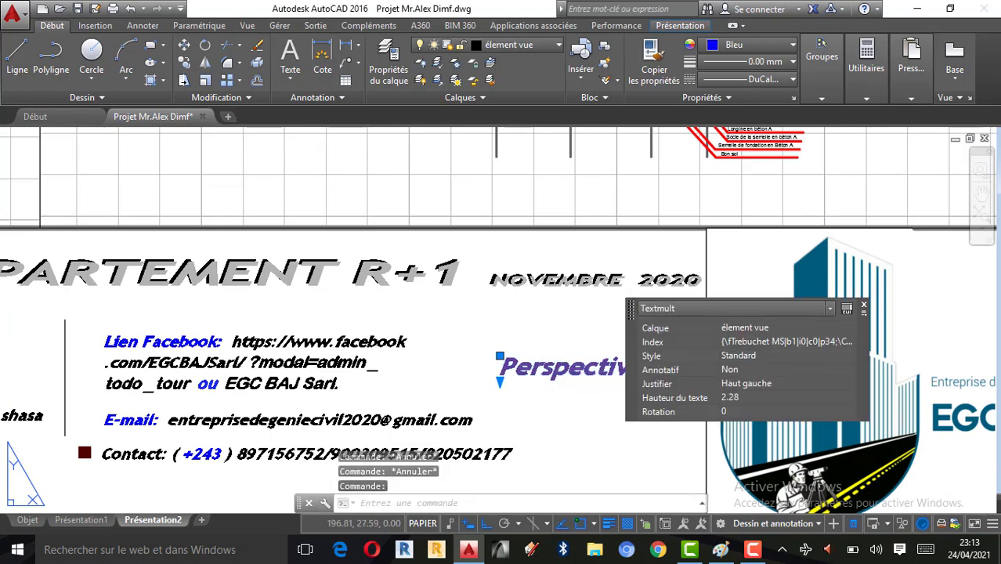
double_click(587, 374)
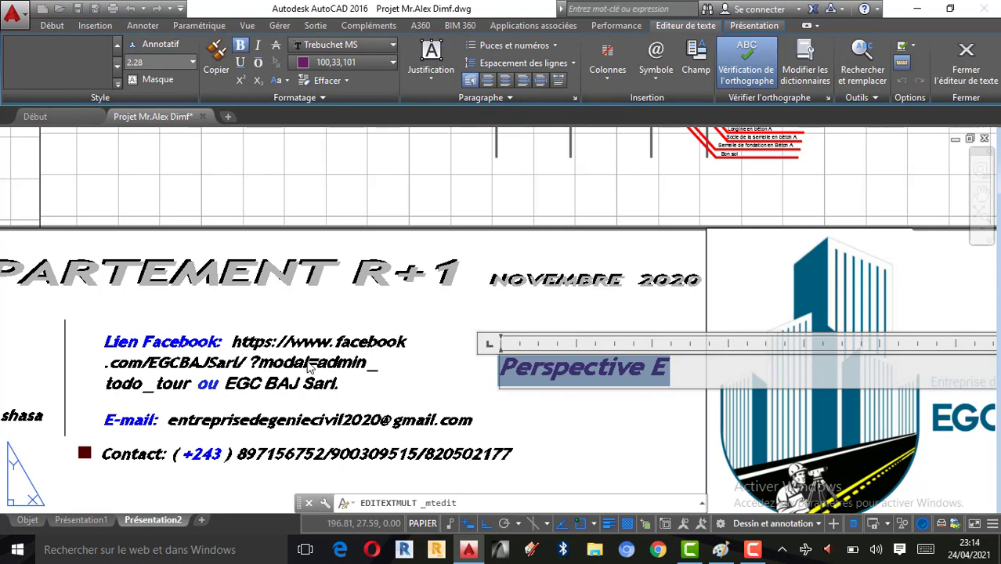
type("Coupe ")
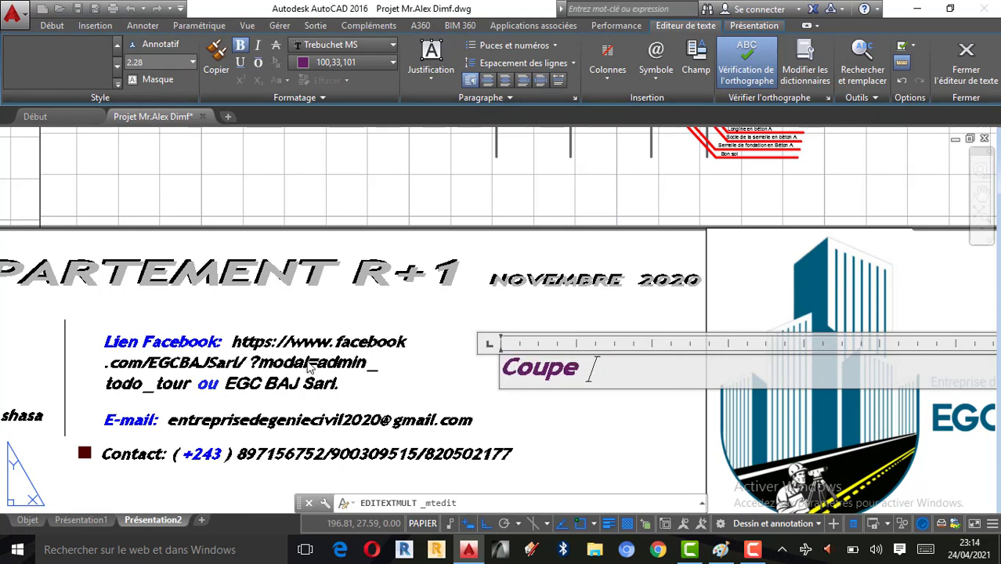
type("B")
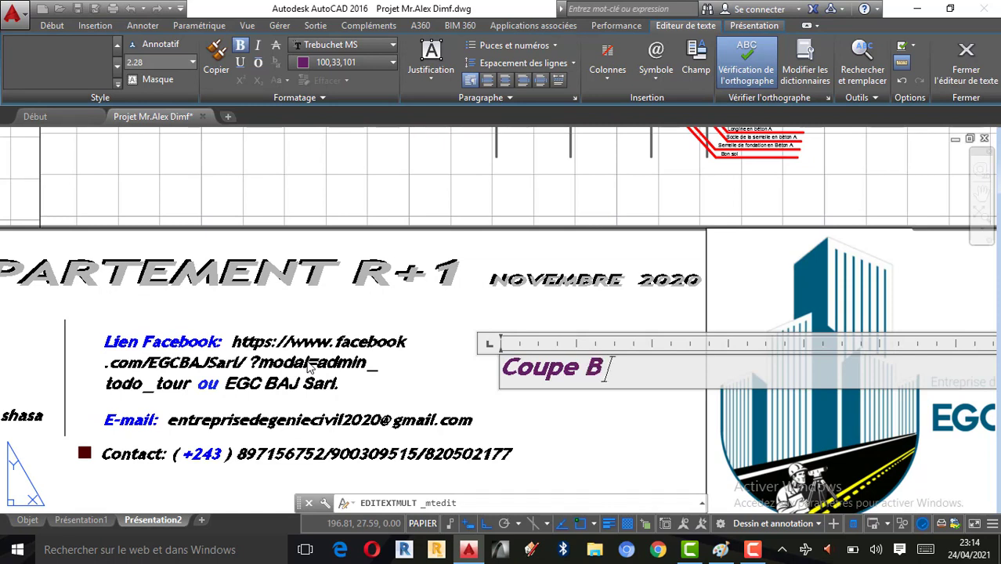
type("-B")
left_click(612, 438)
Move the "Coupe B-B" text about 3 units horizontally to the right within its title block area
left_click(596, 378)
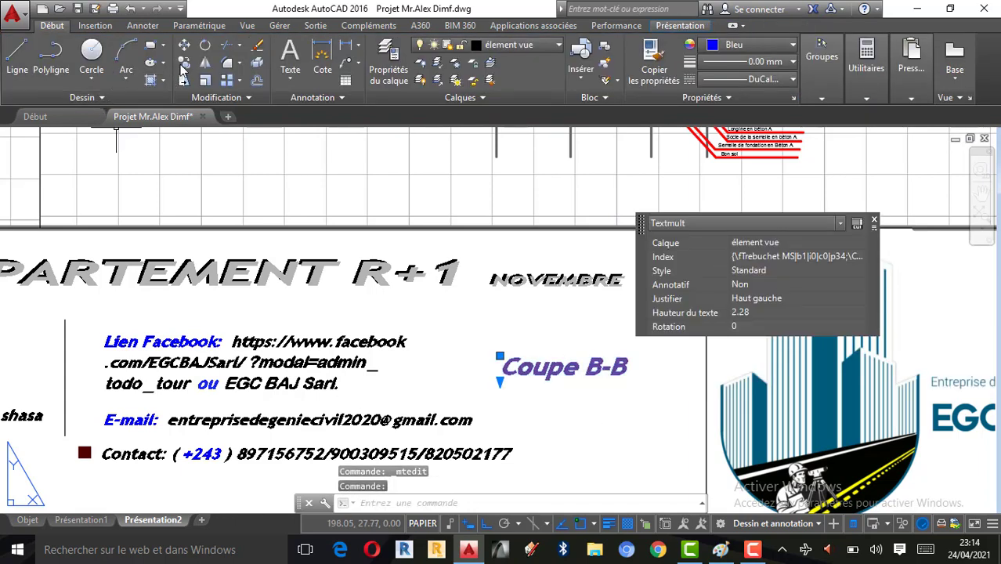
left_click(183, 45)
left_click(595, 370)
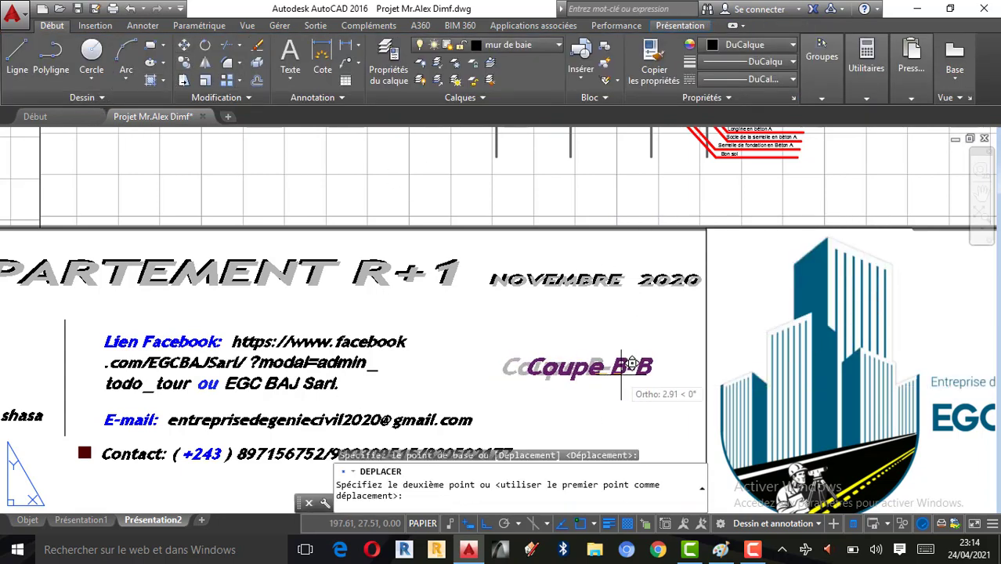
left_click(621, 375)
Examine the title block texts and the four building section viewports on the Présentation2 layout
scroll(621, 374, "down", 4)
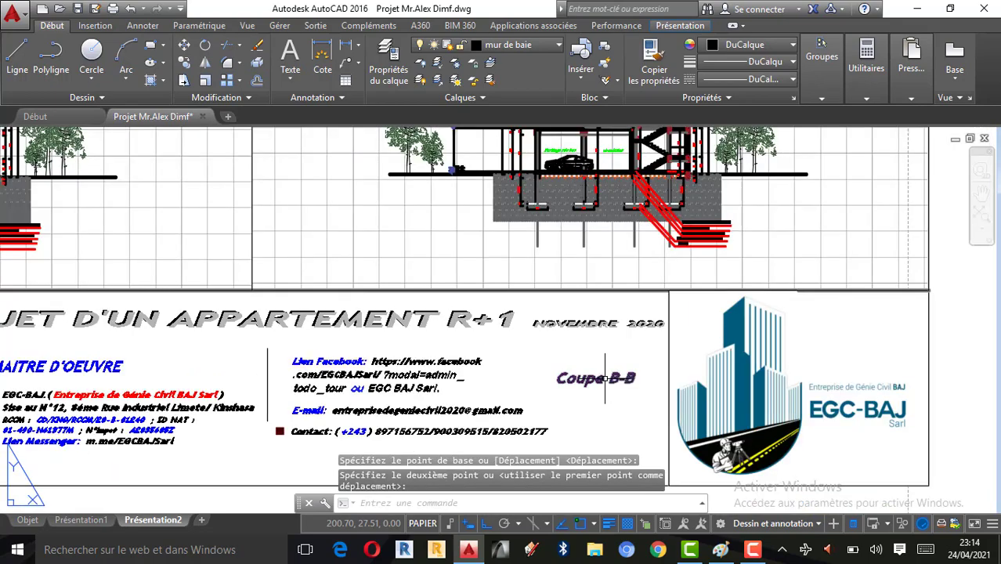
scroll(475, 392, "up", 4)
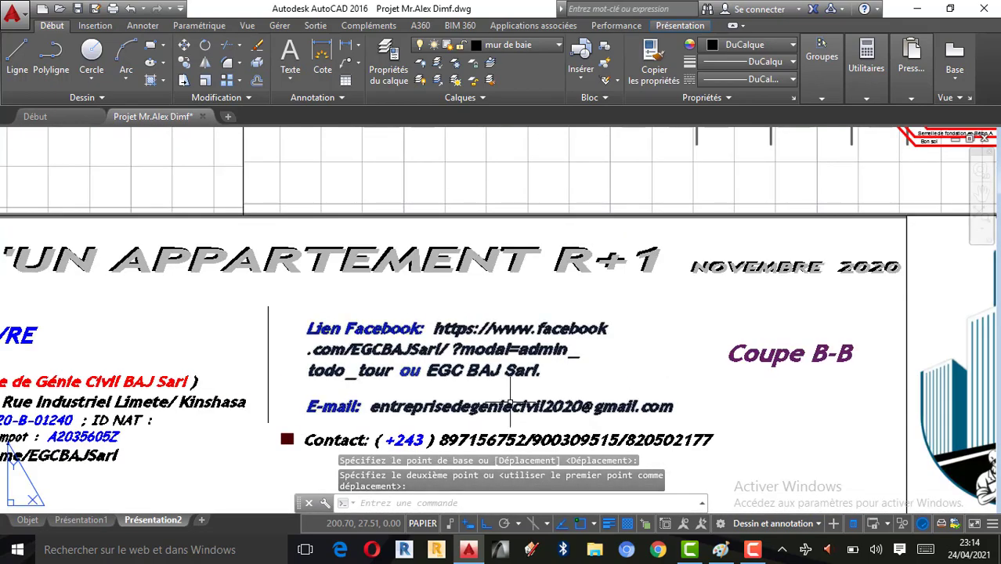
scroll(596, 406, "down", 4)
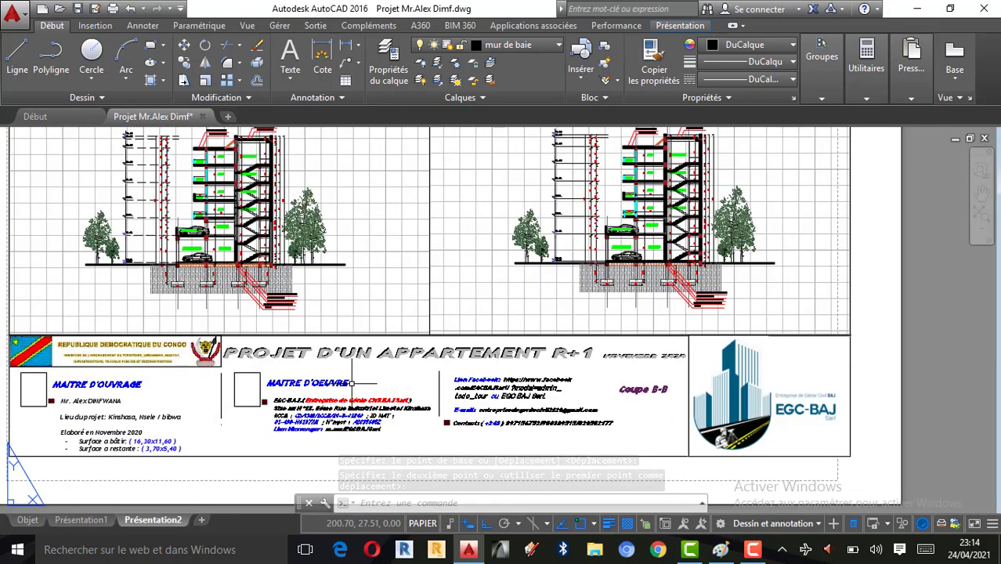
scroll(311, 374, "up", 4)
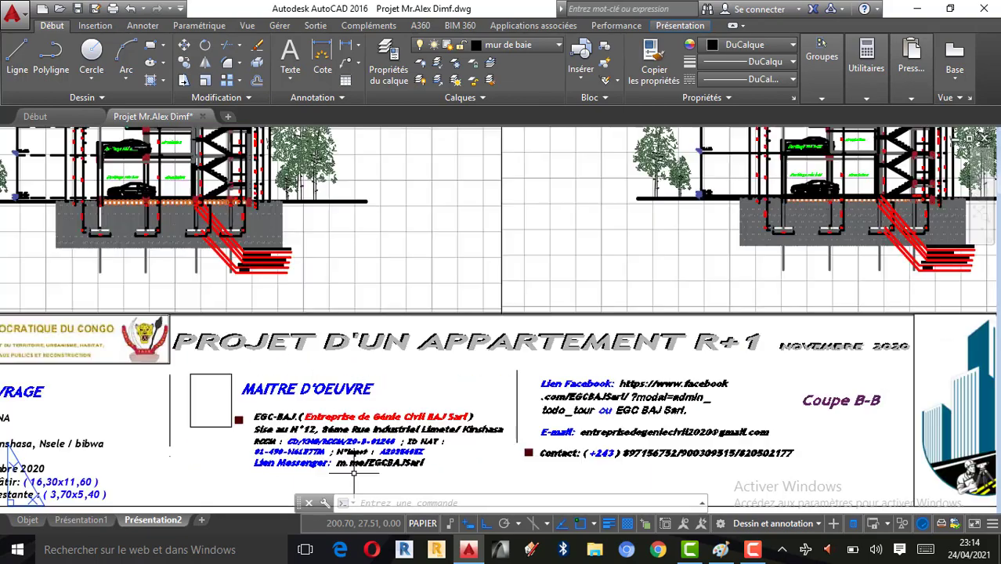
scroll(434, 391, "down", 4)
scroll(244, 403, "up", 4)
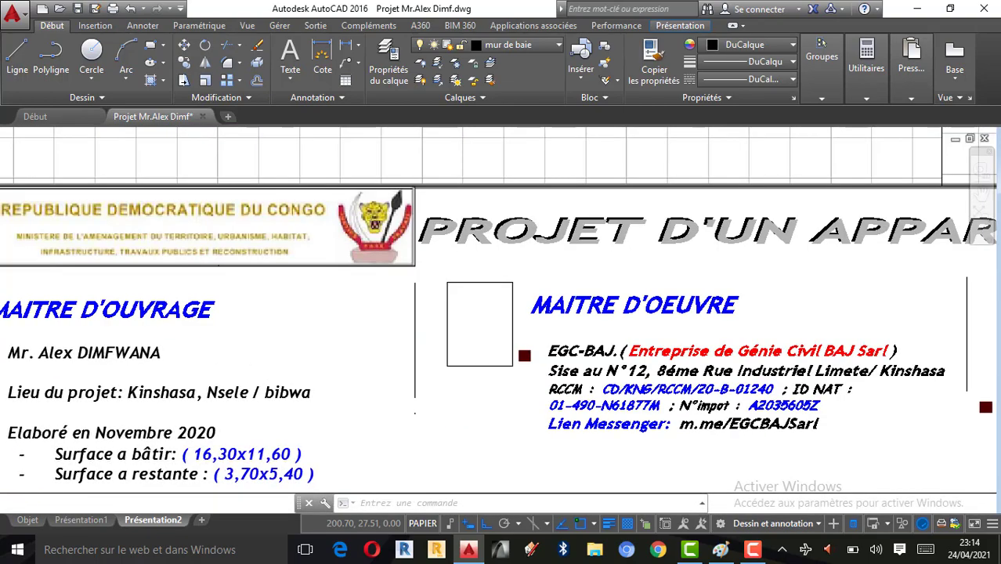
scroll(267, 395, "down", 6)
scroll(524, 328, "up", 2)
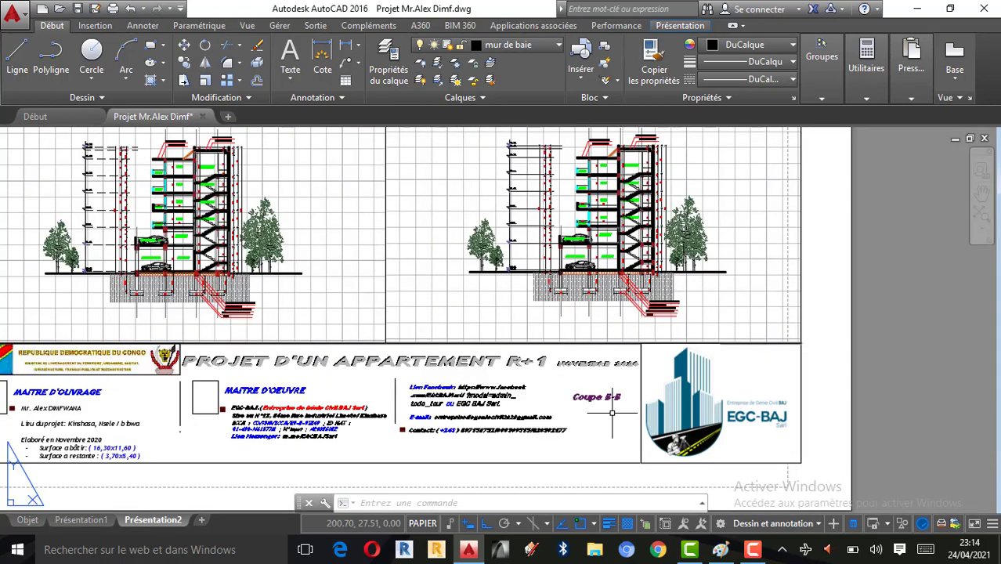
scroll(669, 429, "down", 3)
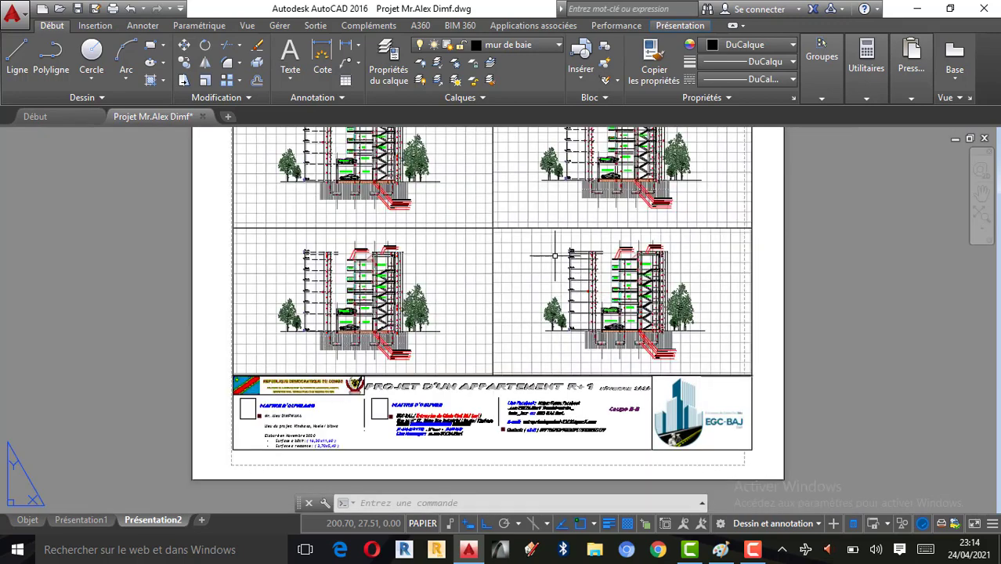
scroll(497, 208, "up", 2)
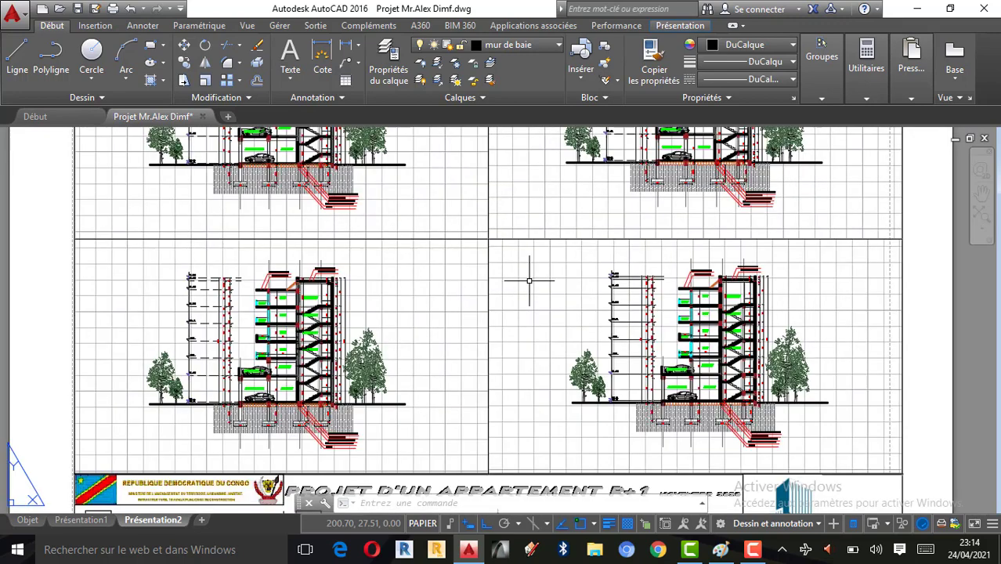
scroll(530, 289, "down", 2)
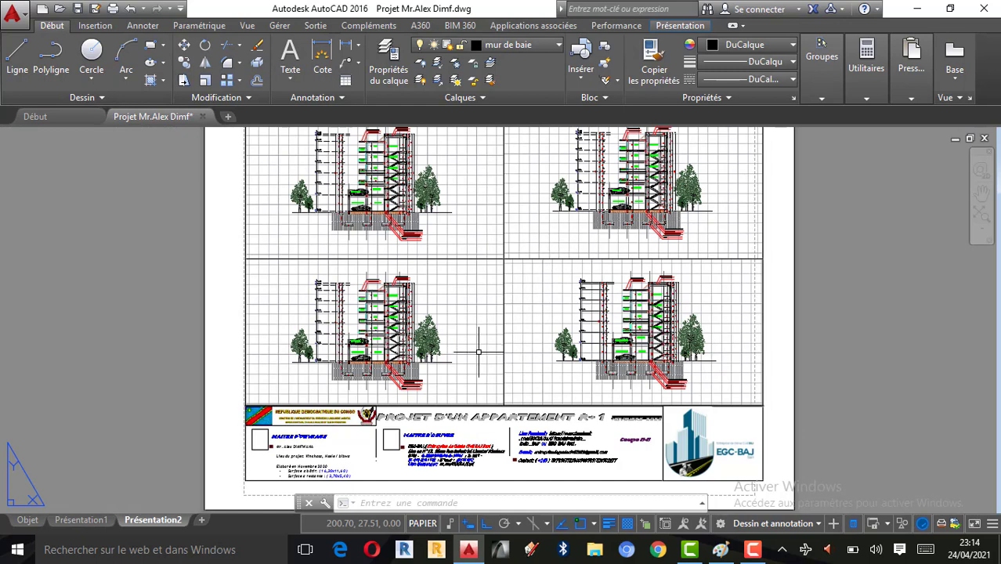
scroll(518, 282, "down", 2)
scroll(511, 278, "up", 2)
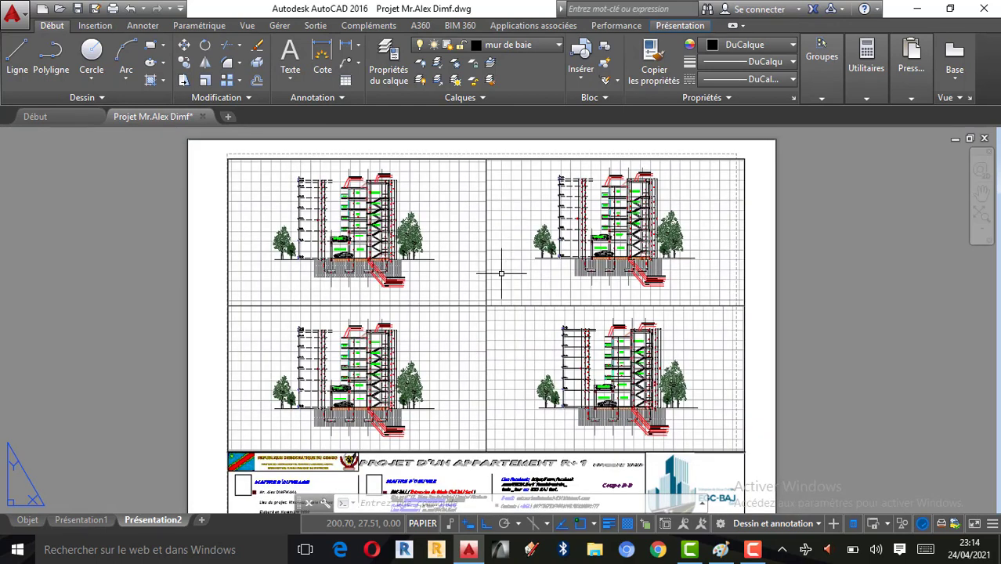
scroll(505, 274, "up", 2)
scroll(541, 259, "down", 2)
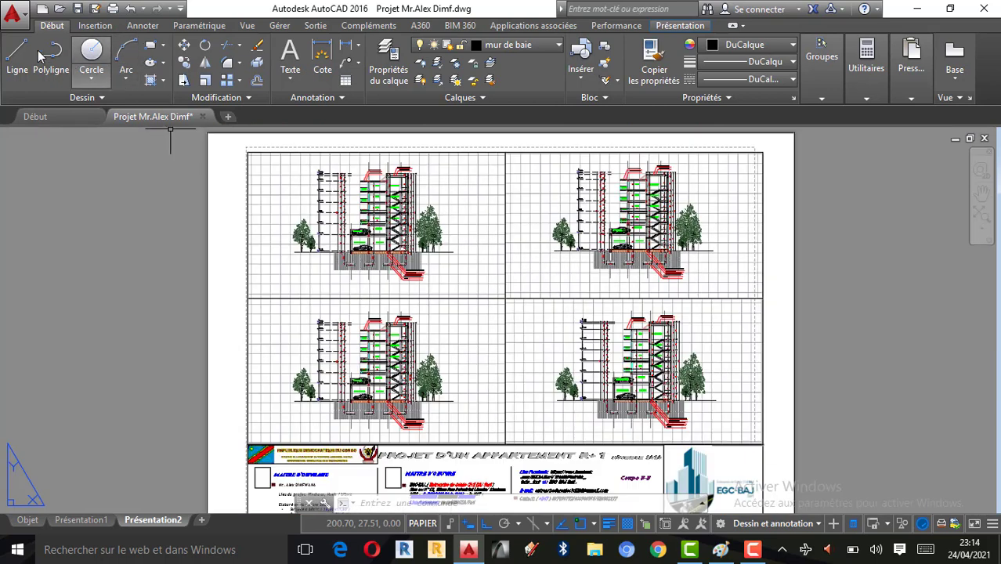
Start a PDF export of the Présentation2 layout with the desktop (Bureau) as the destination folder
left_click(23, 20)
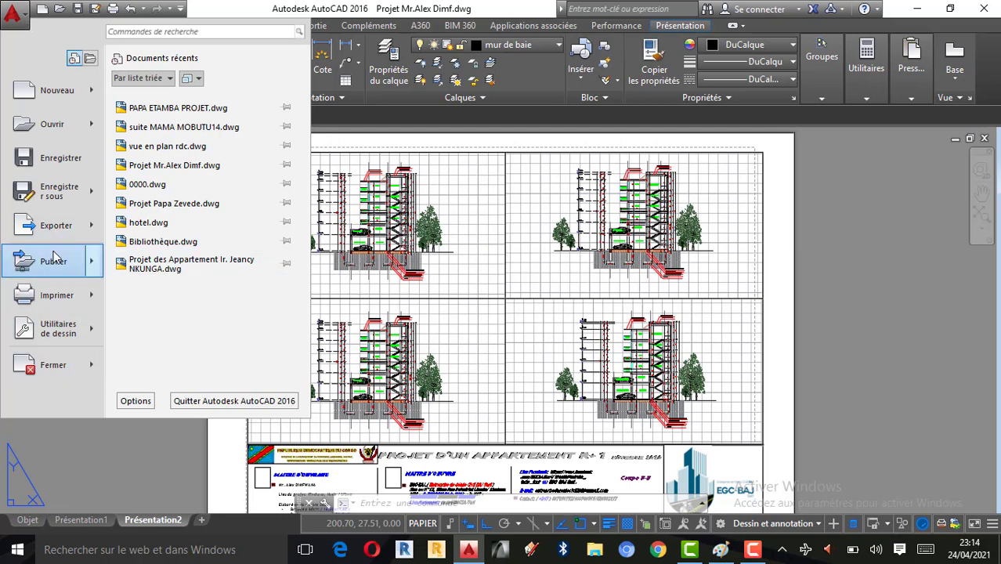
mouse_move(54, 234)
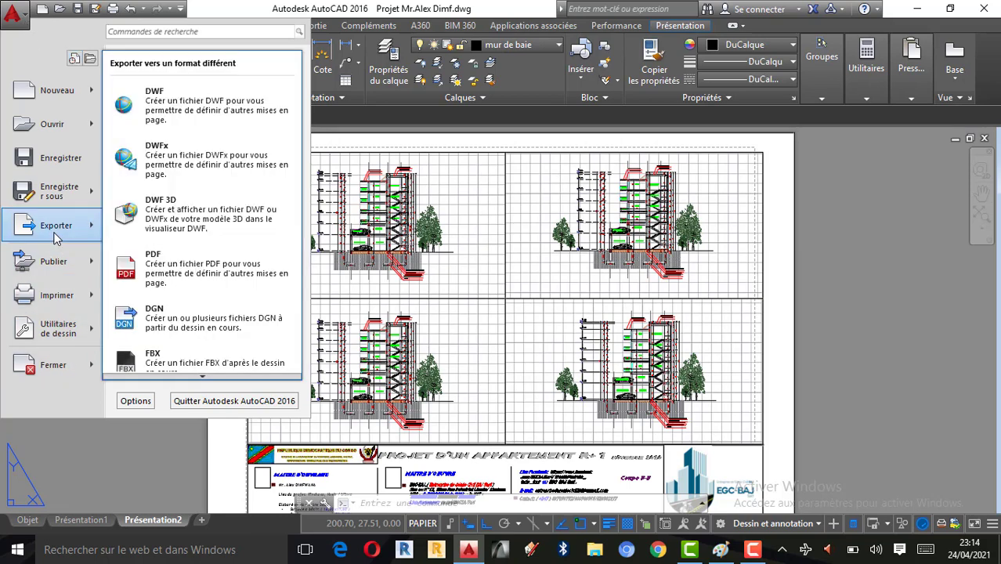
left_click(167, 264)
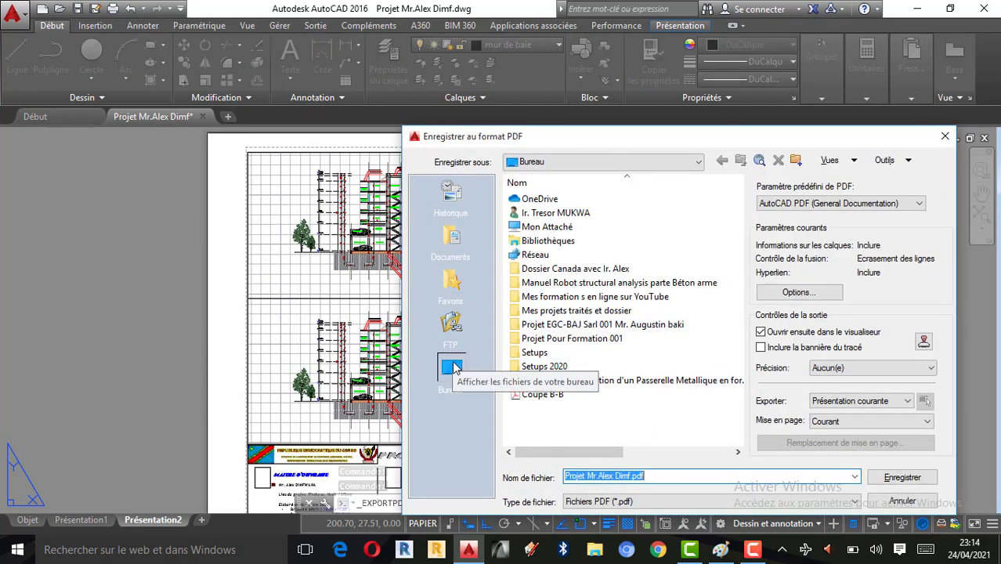
left_click(452, 368)
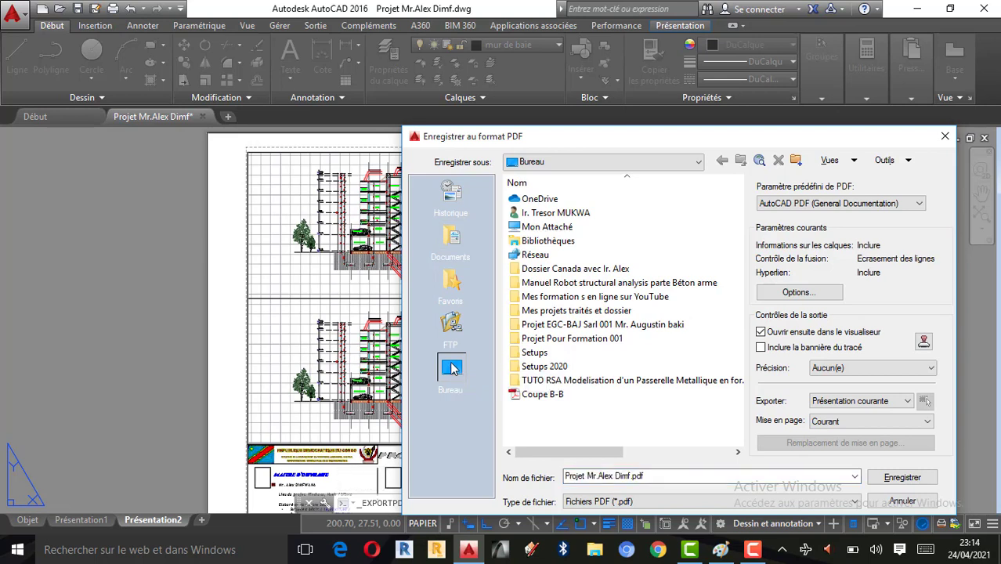
Name the PDF file "Coupe B-B" and save it, replacing the existing file of that name
left_click_drag(657, 476, 510, 485)
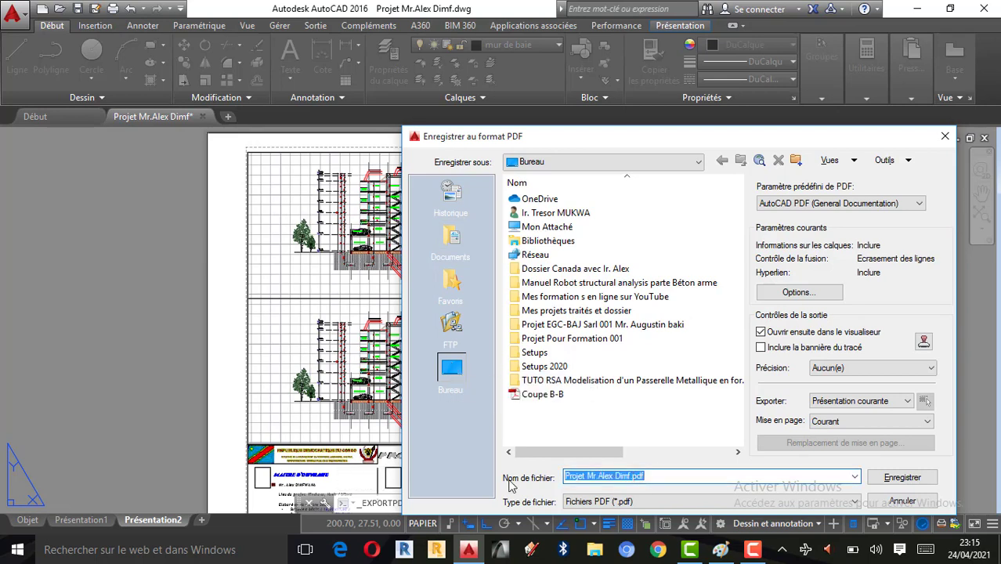
type("C")
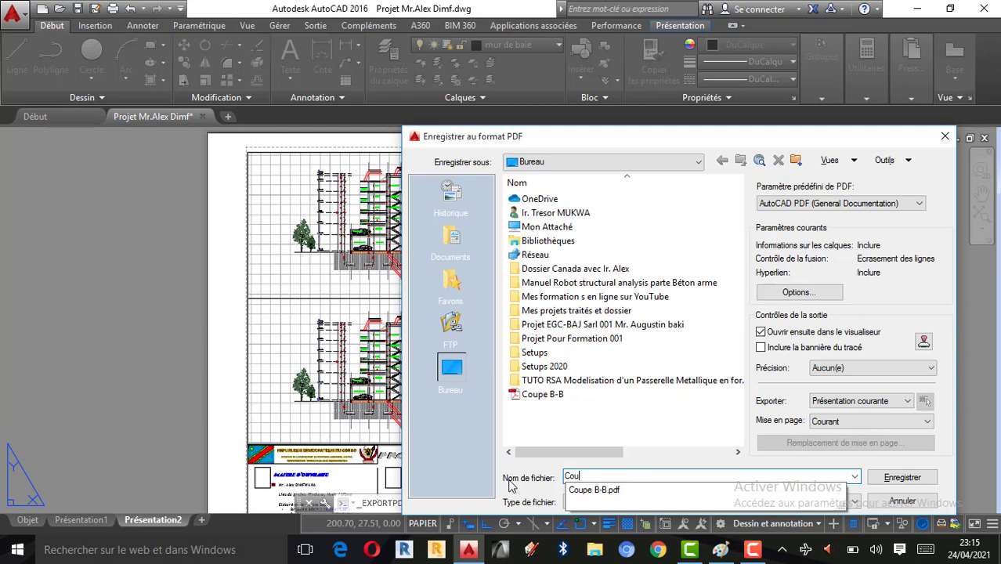
type("ou^pe B-B")
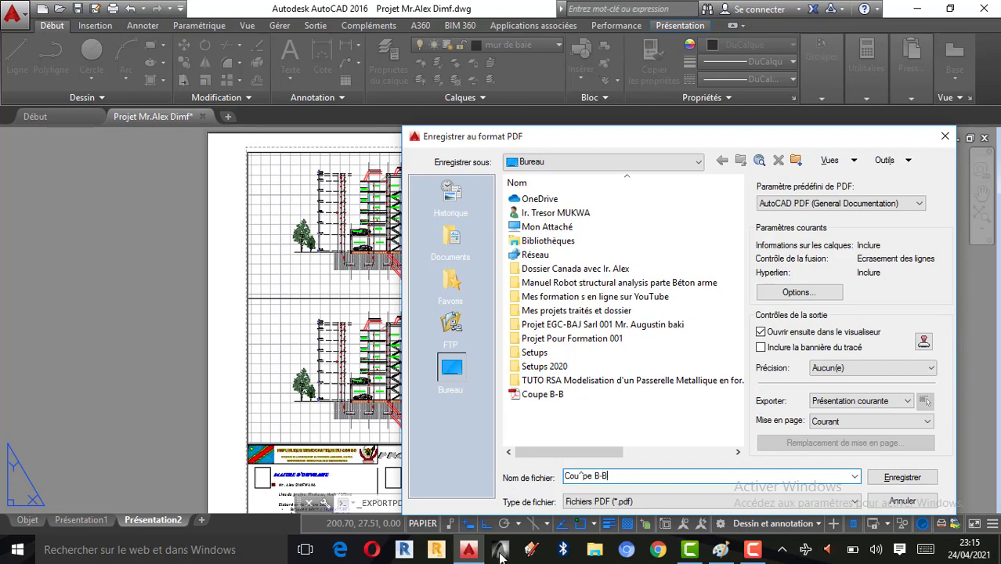
left_click(585, 475)
key("BackSpace")
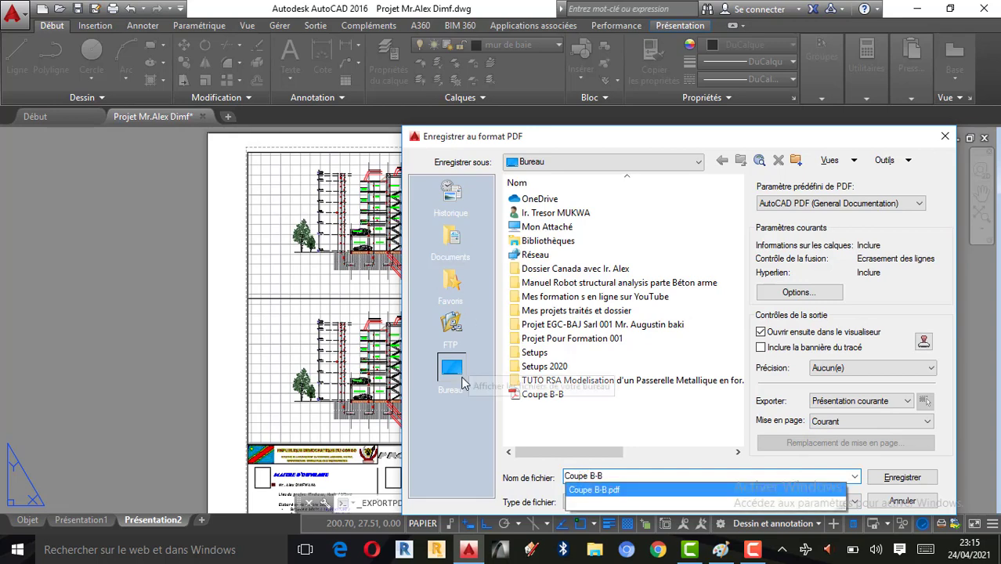
left_click(469, 370)
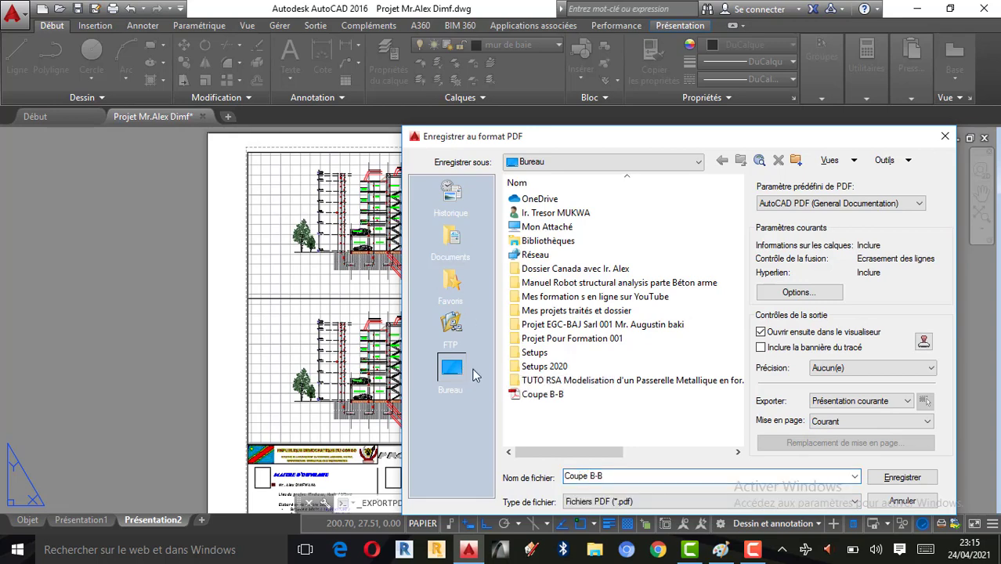
left_click(902, 480)
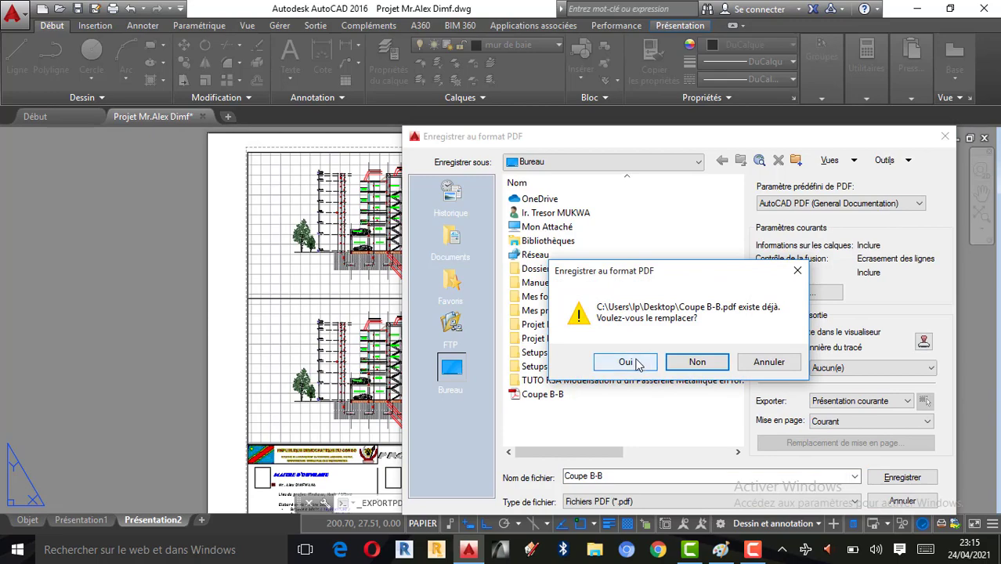
left_click(626, 362)
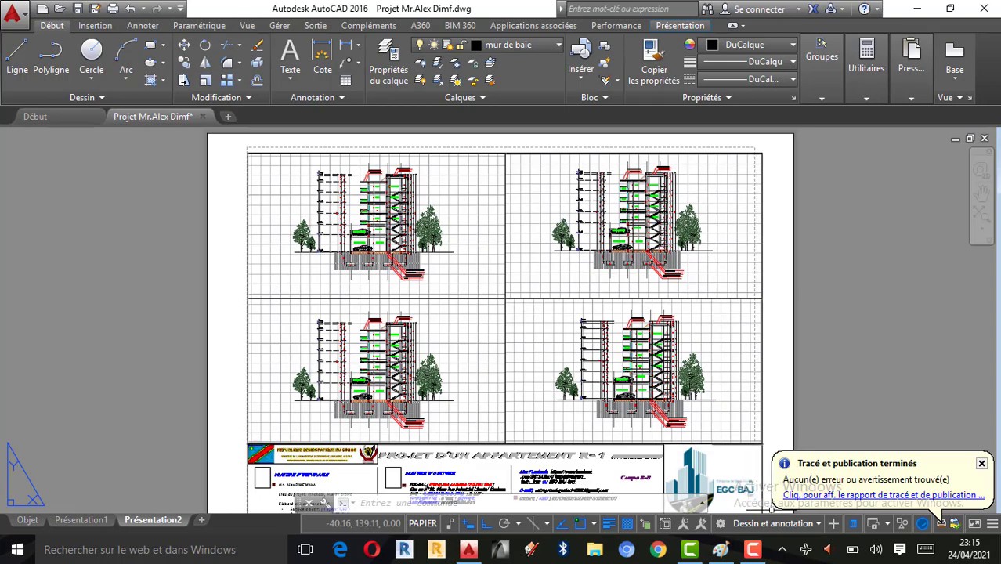
Open the exported Coupe B-B PDF from the desktop in Adobe Reader and maximize its window
key("super+d")
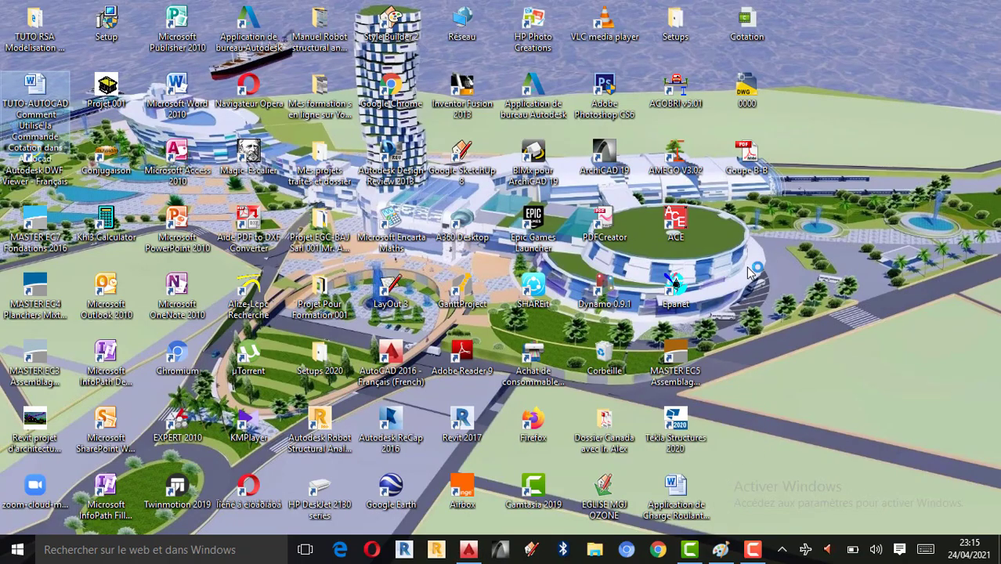
left_click(752, 168)
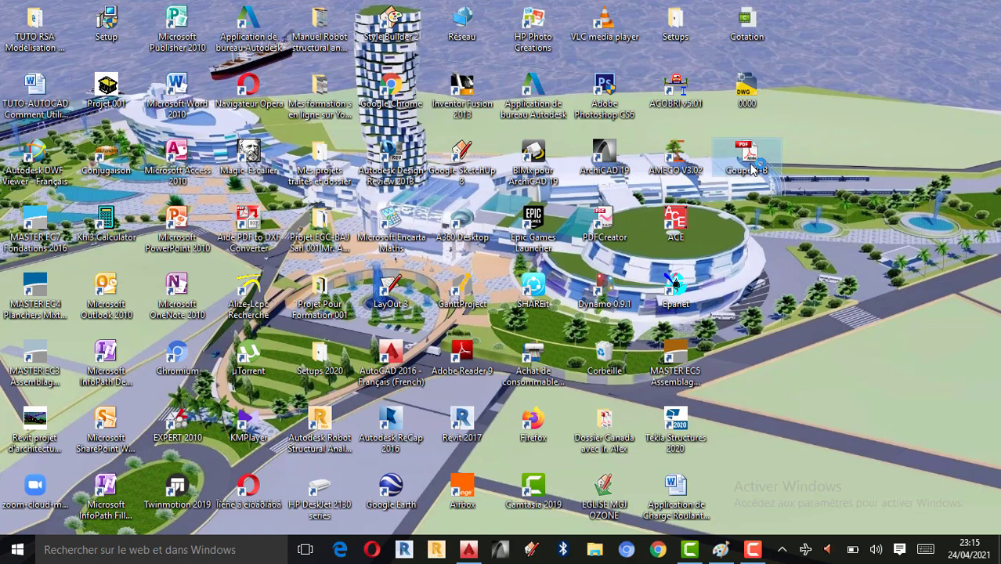
double_click(752, 168)
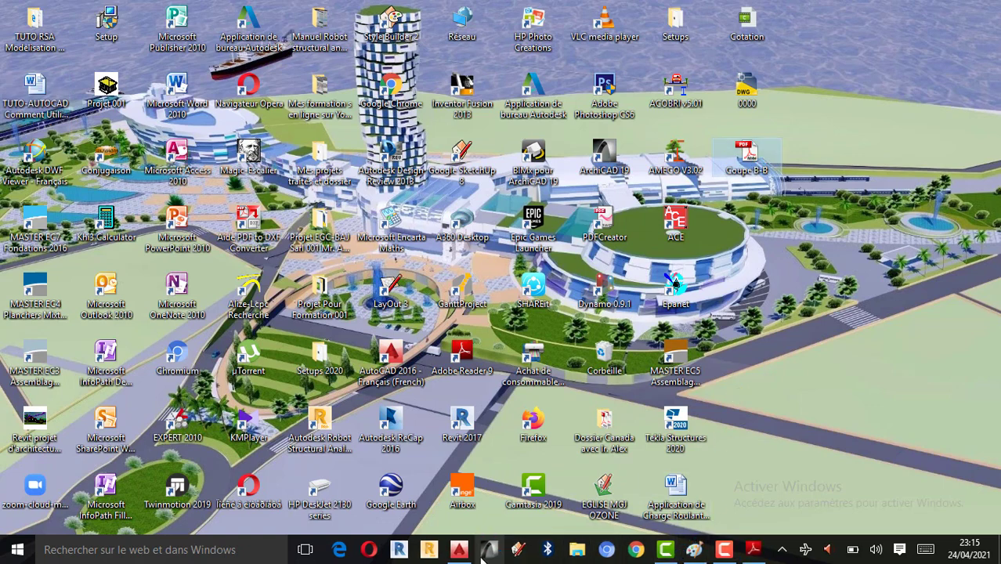
left_click(459, 548)
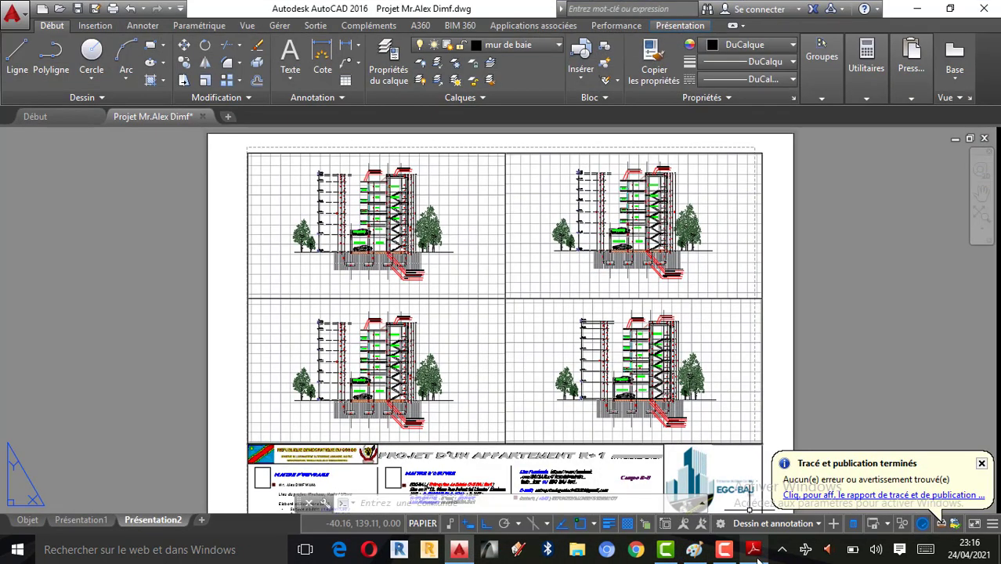
left_click(757, 558)
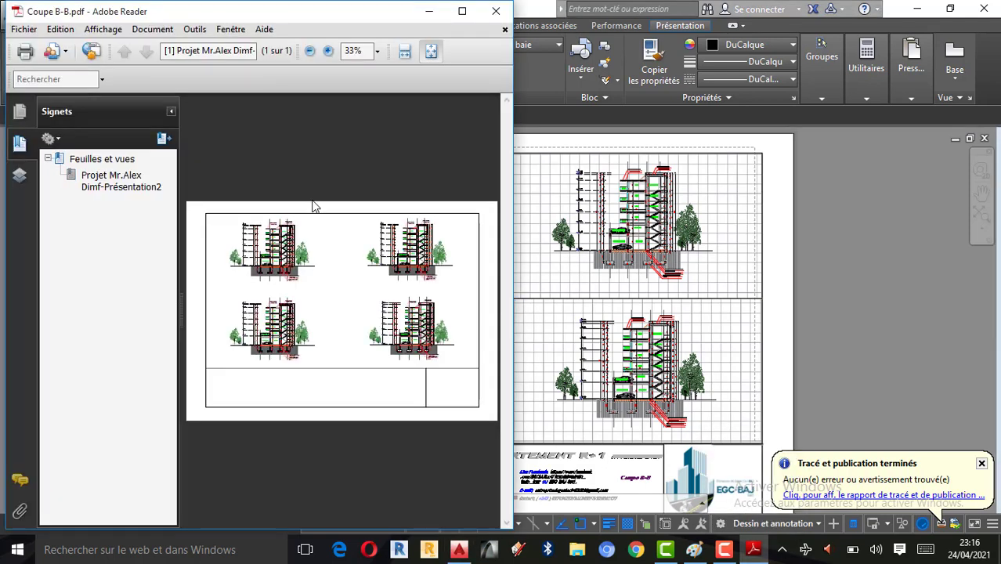
left_click(461, 12)
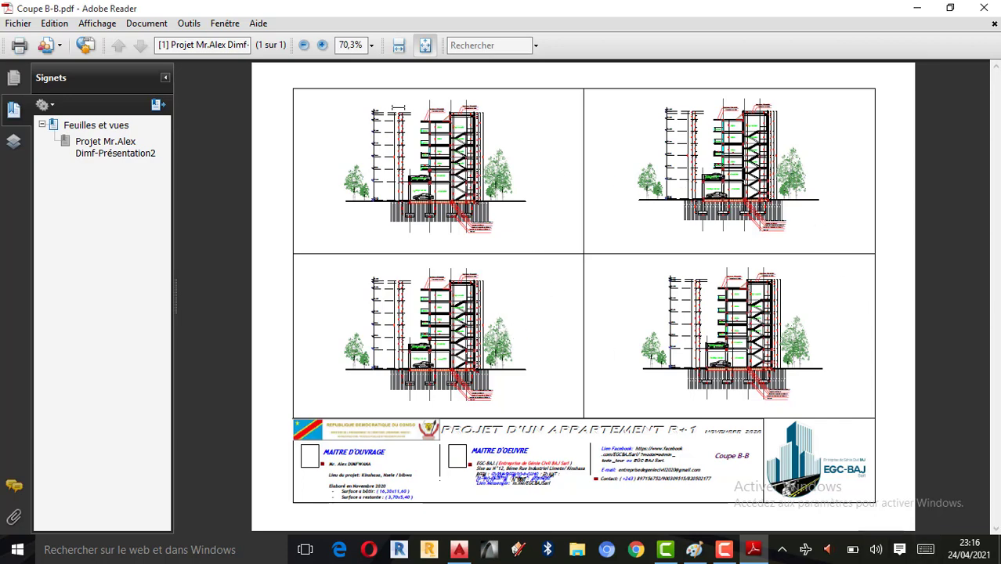
Set the PDF zoom to 100% and inspect the page from the upper sections down to the title block
left_click(372, 46)
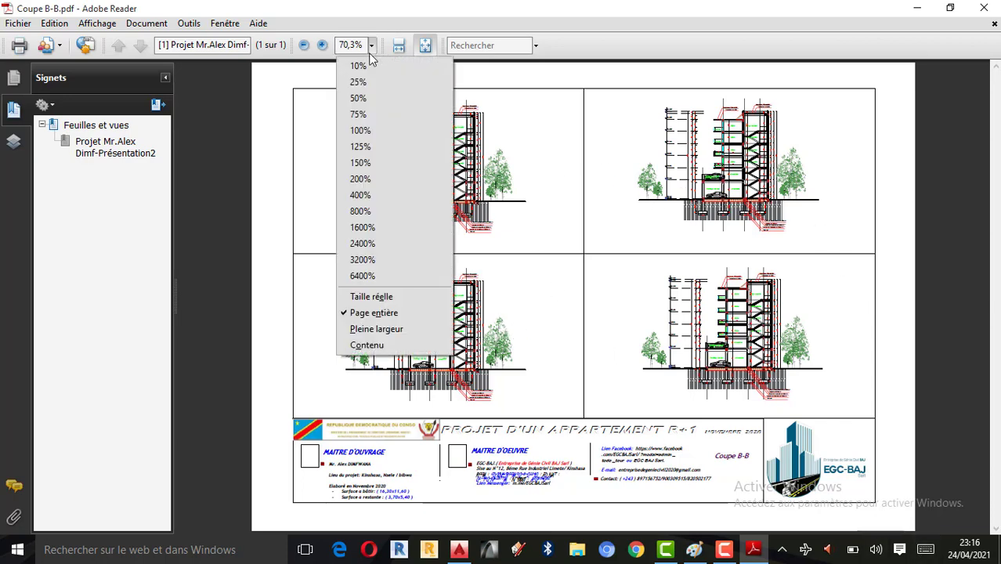
left_click(361, 132)
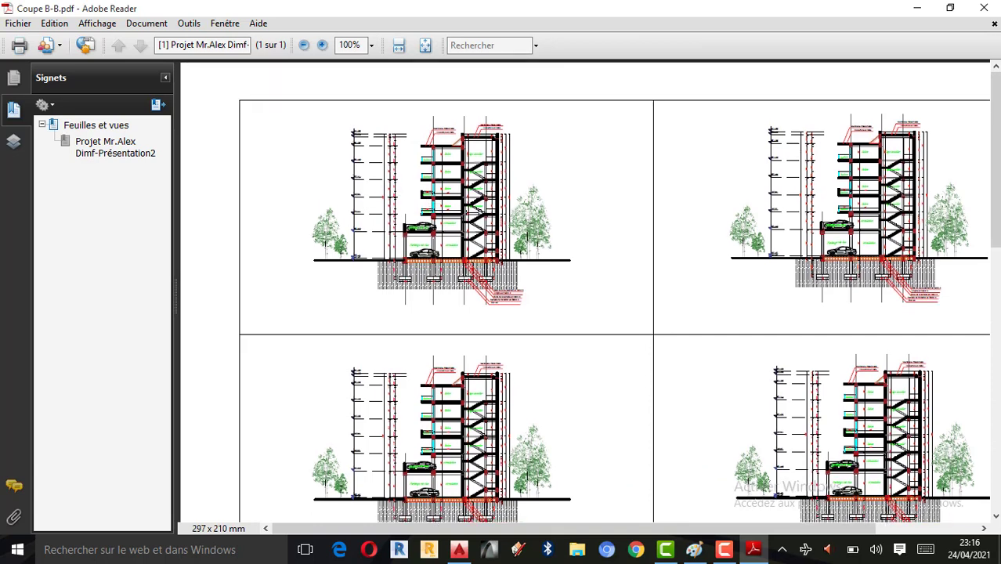
scroll(976, 182, "down", 1)
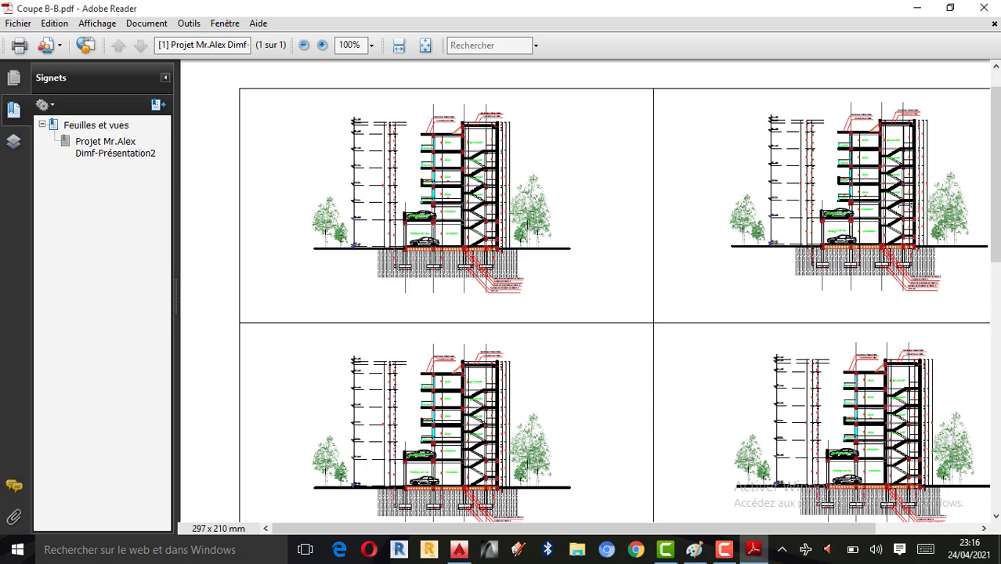
scroll(396, 439, "down", 2)
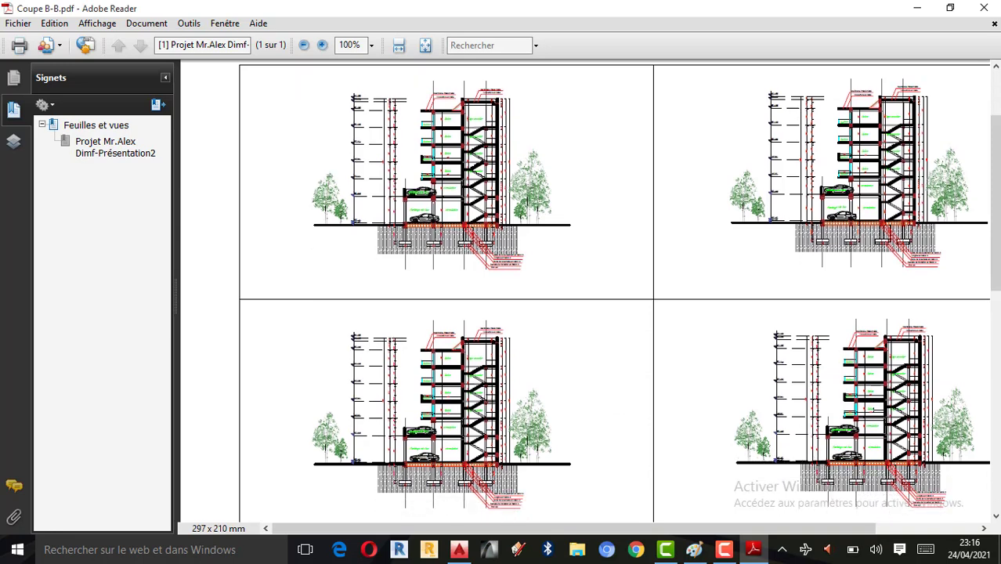
scroll(873, 408, "down", 3)
scroll(871, 396, "down", 4)
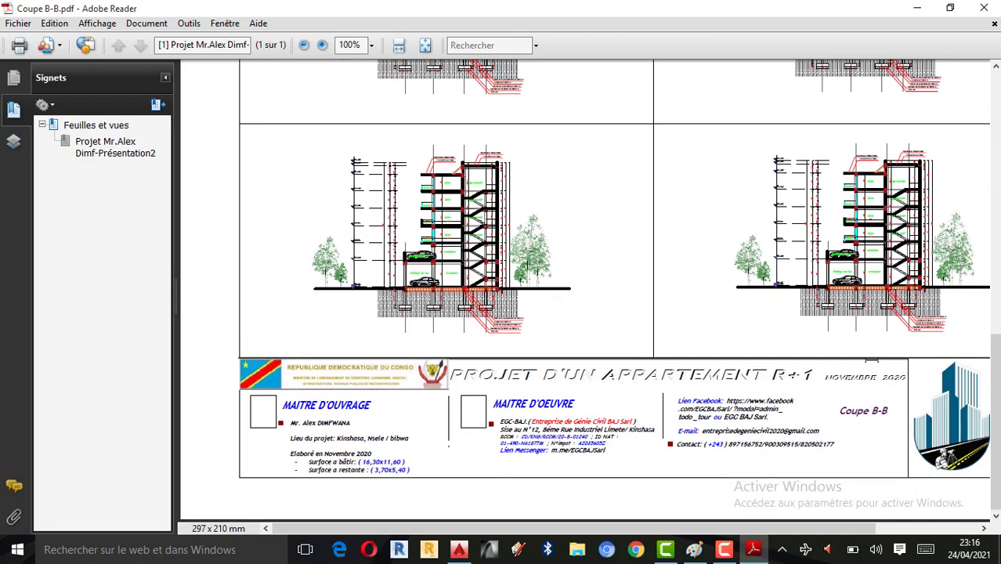
left_click(723, 549)
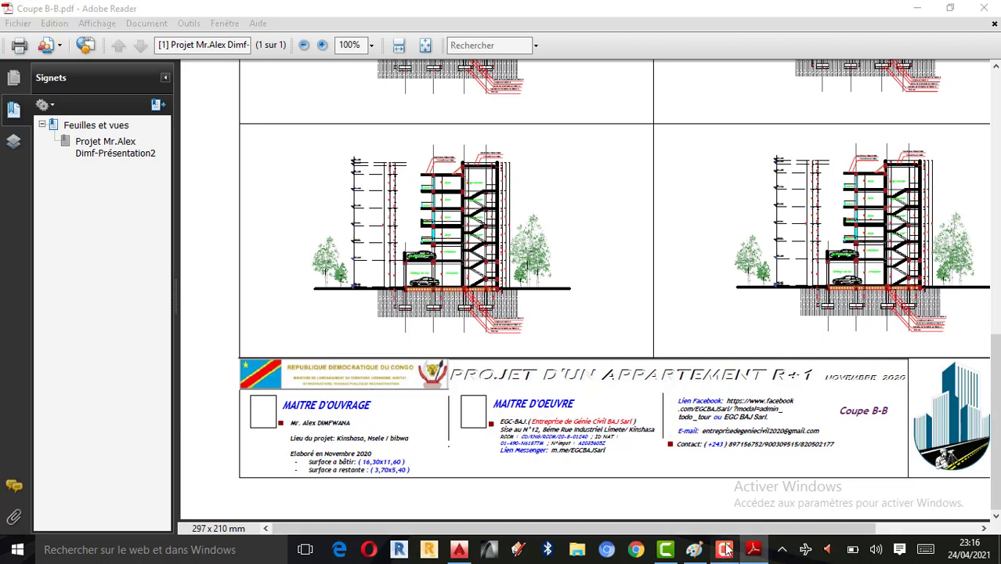
left_click(967, 441)
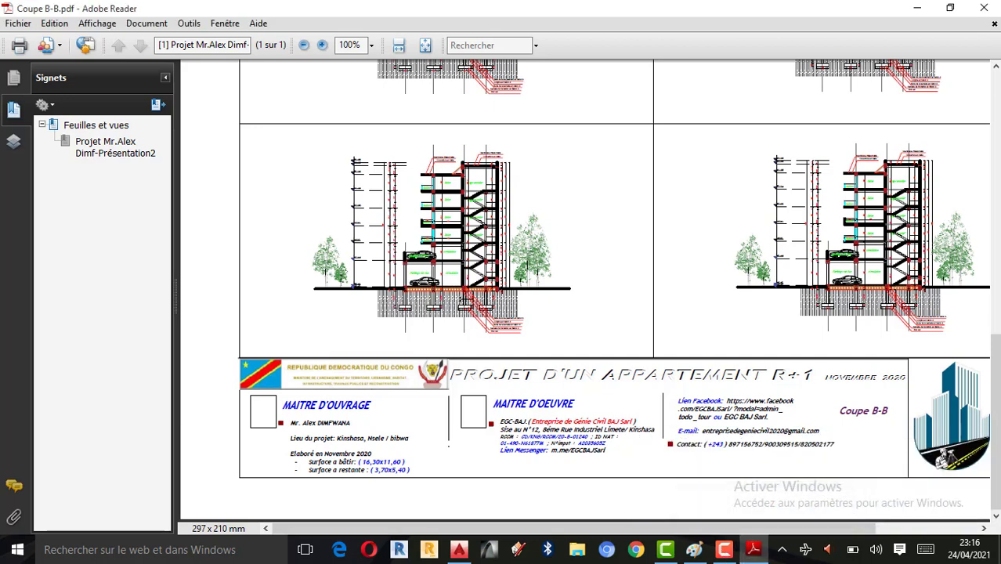
Review the four building sections and the title block texts across the exported PDF page
scroll(656, 290, "up", 5)
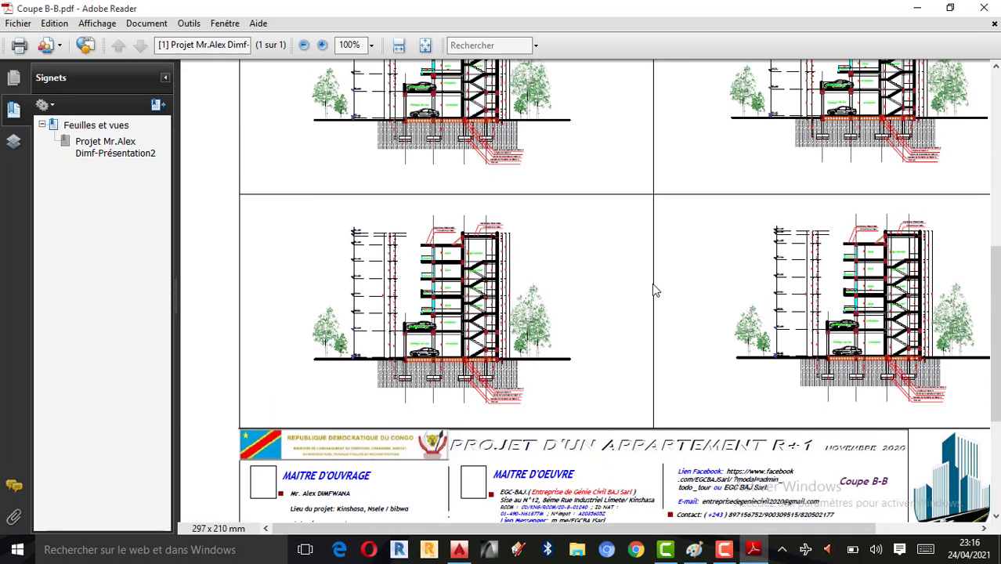
scroll(656, 291, "up", 1)
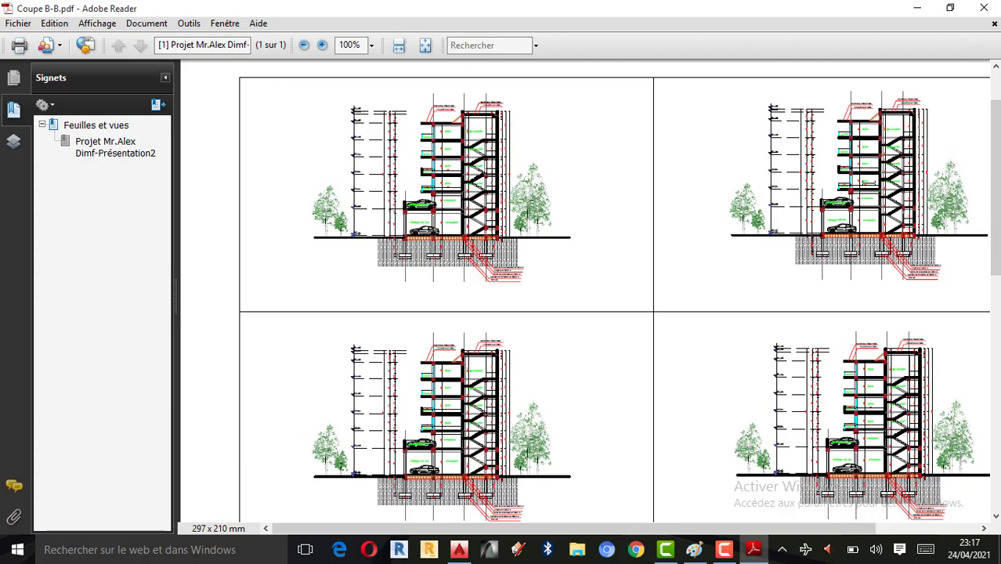
scroll(482, 371, "down", 1)
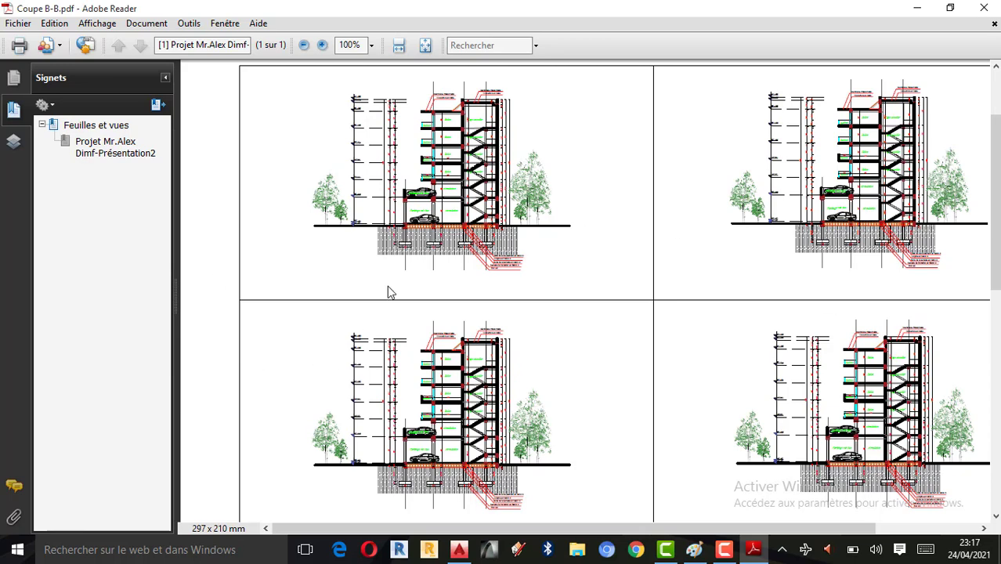
scroll(343, 243, "down", 3)
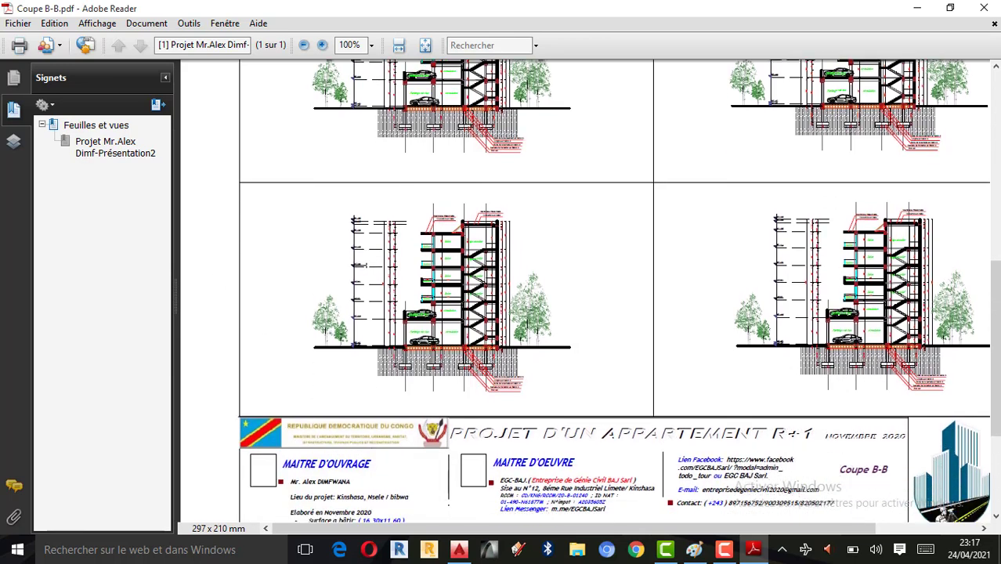
scroll(357, 264, "down", 1)
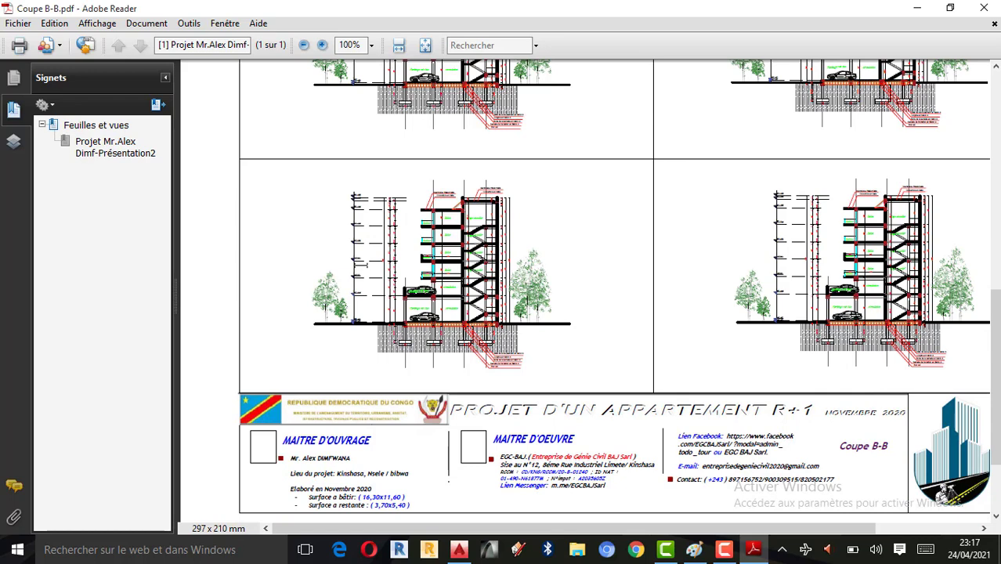
scroll(486, 282, "up", 1)
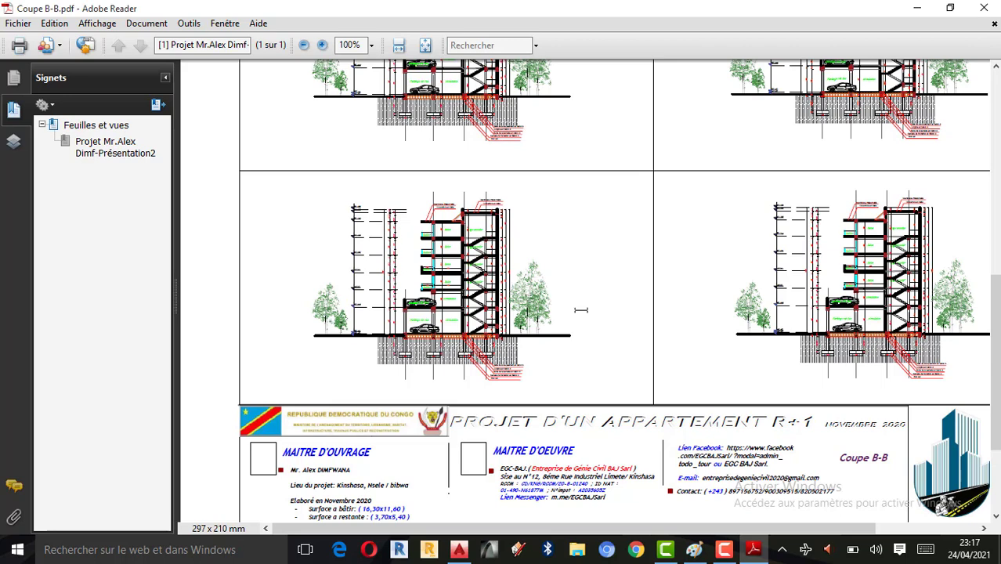
scroll(783, 278, "down", 1)
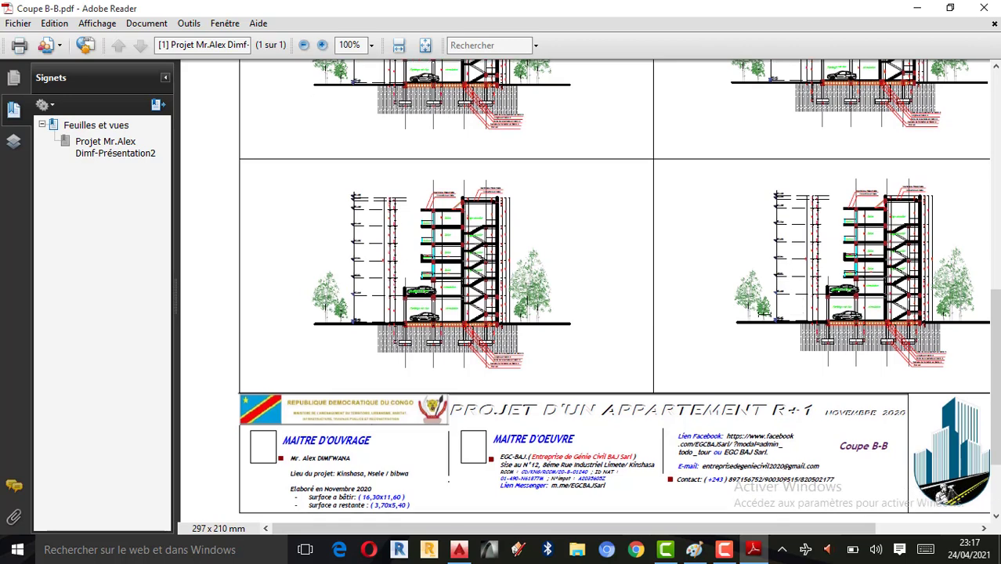
scroll(761, 314, "up", 5)
scroll(761, 314, "up", 3)
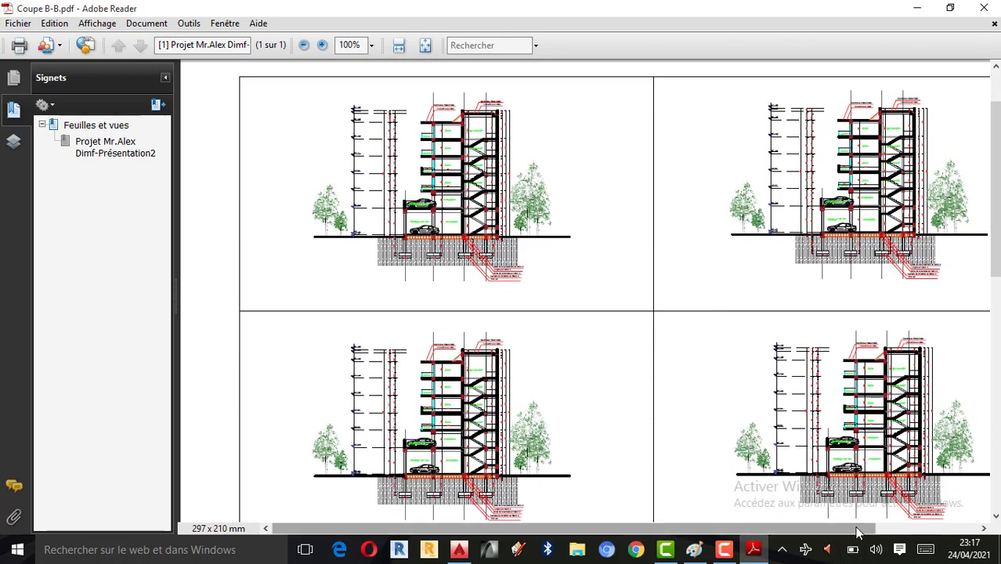
scroll(860, 534, "right", 2)
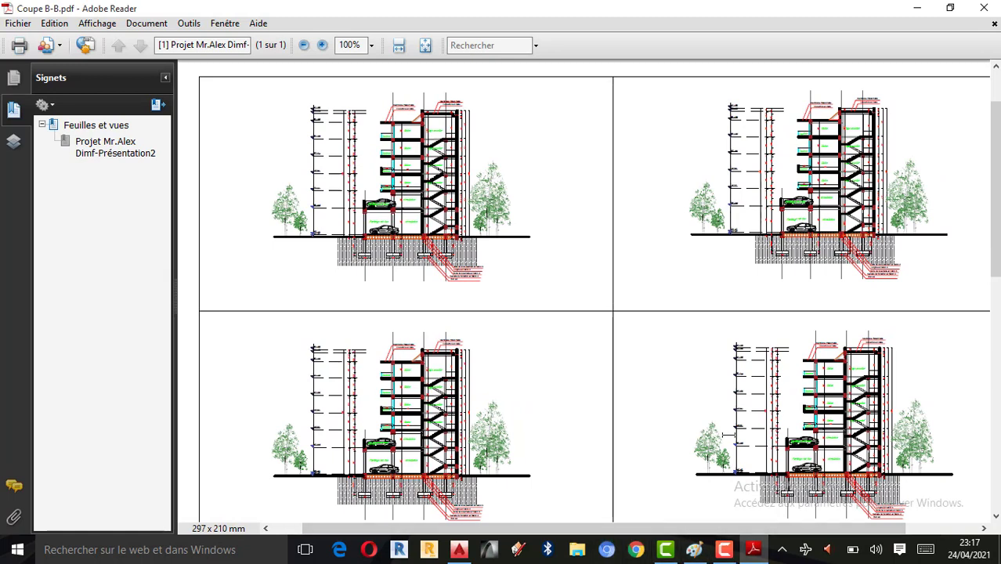
left_click(725, 550)
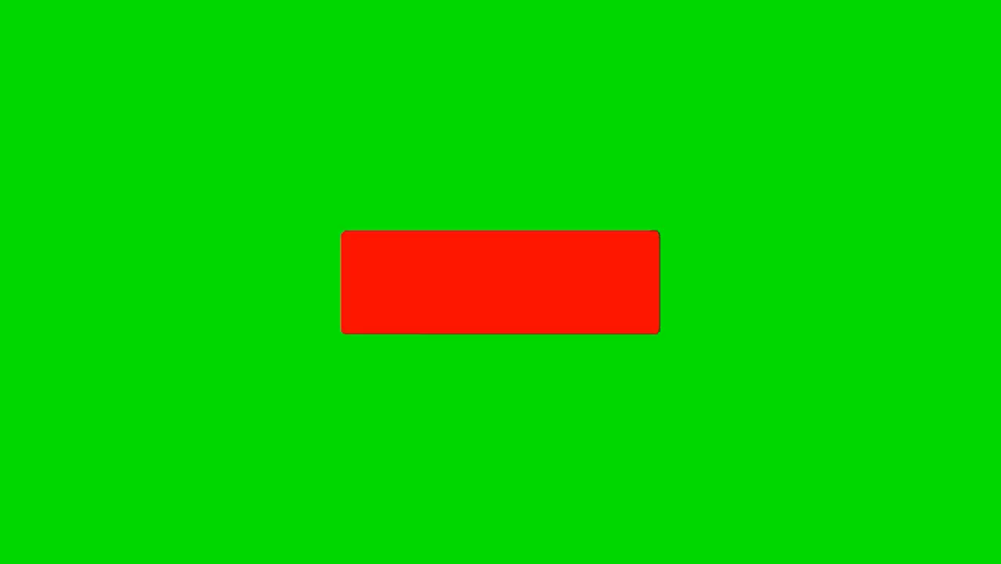